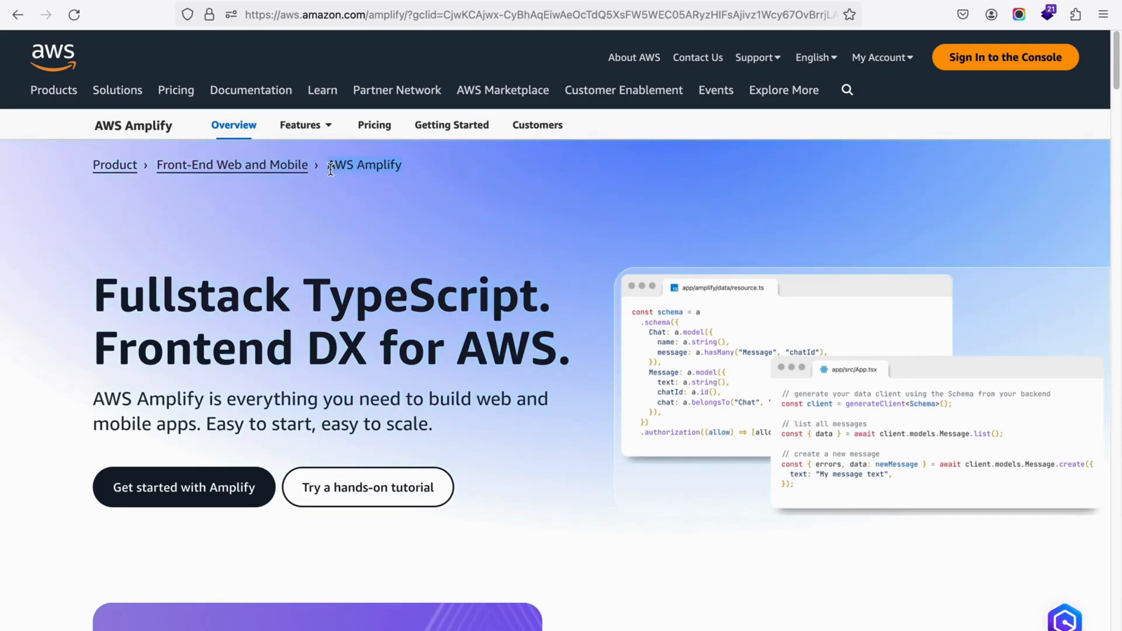
# Step: Look over the AWS Amplify overview page, including the section on deploying web frameworks globally
pyautogui.scroll(-5, 537, 383)
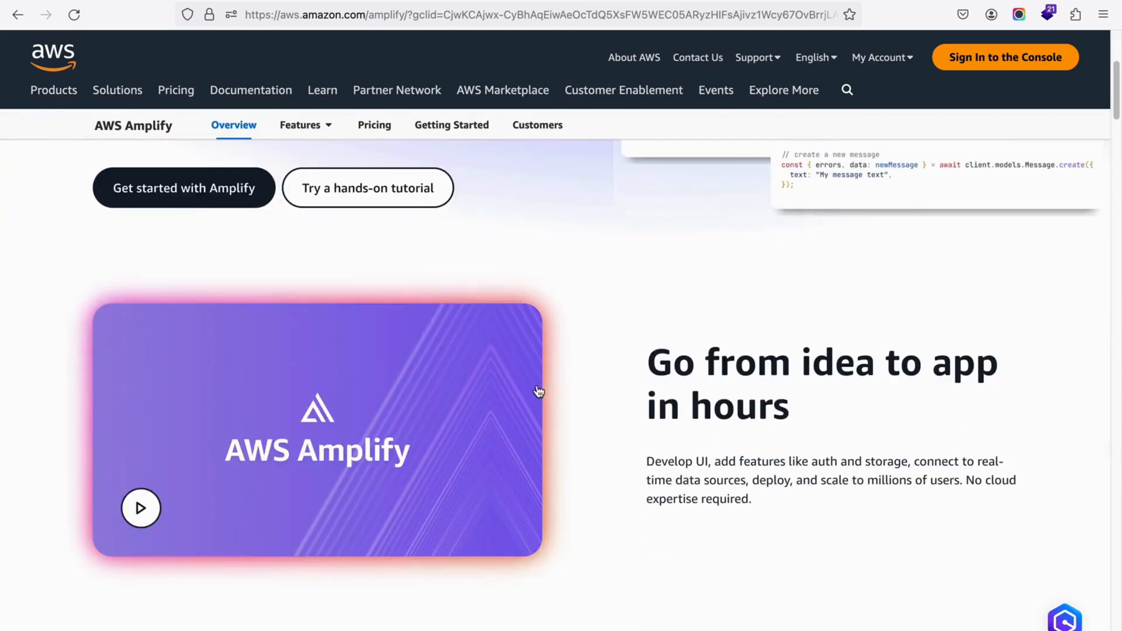
pyautogui.scroll(-6, 557, 376)
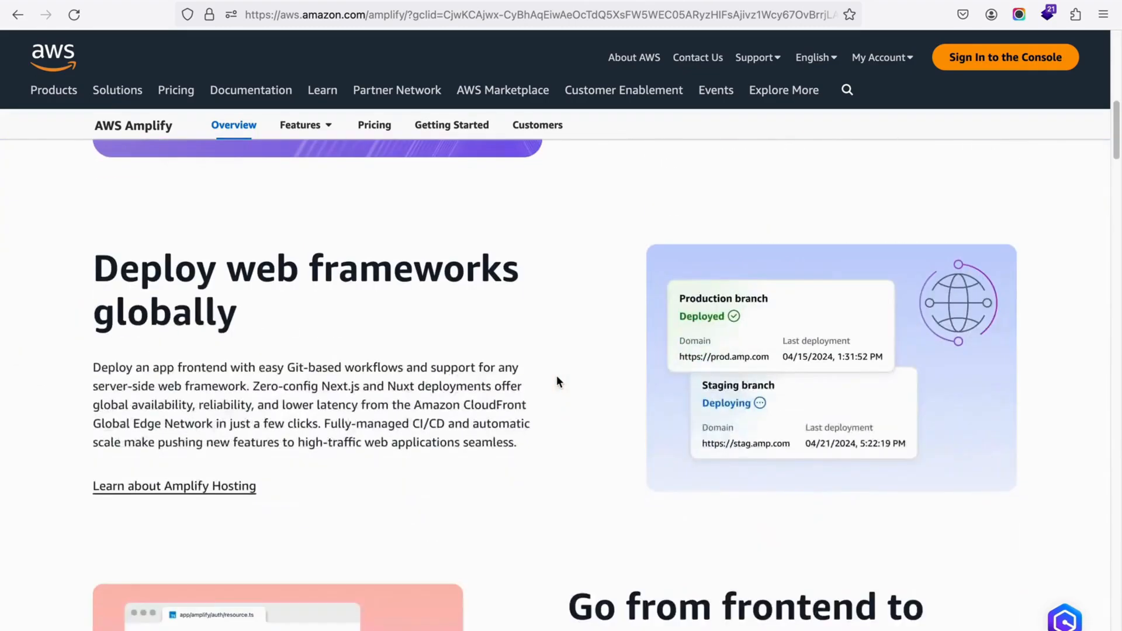
pyautogui.scroll(-7, 557, 376)
pyautogui.scroll(17, 557, 380)
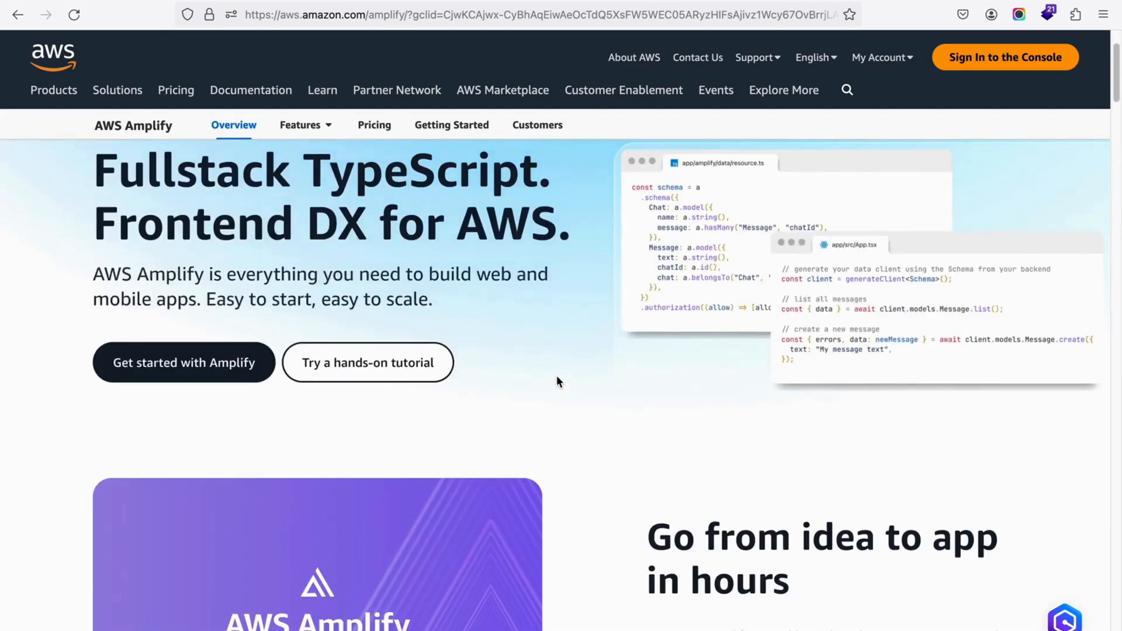
pyautogui.scroll(2, 557, 381)
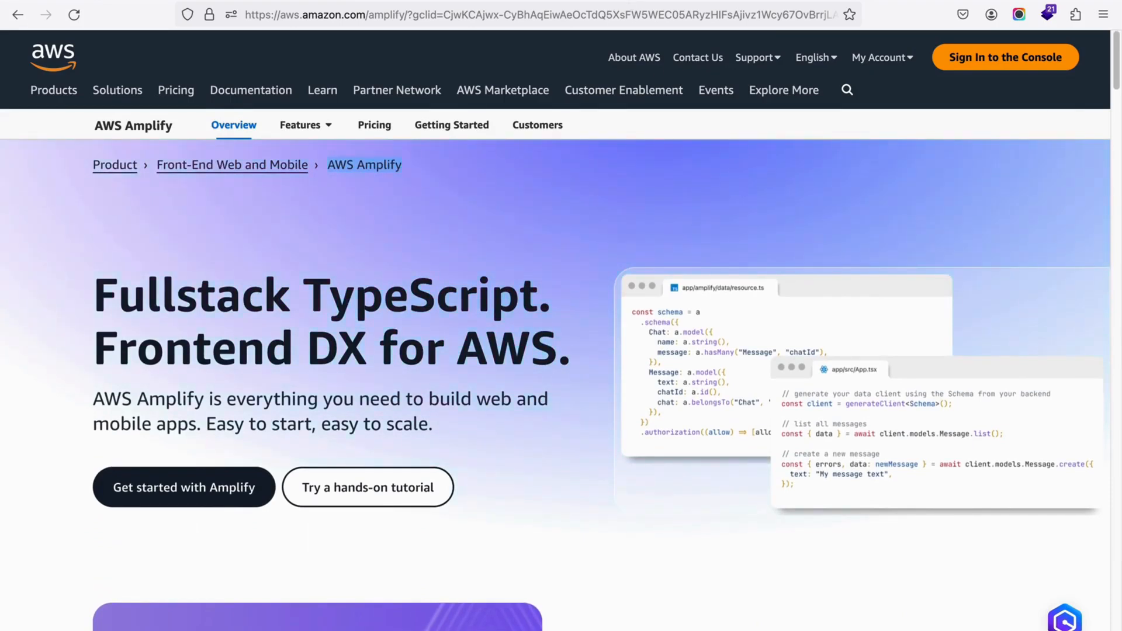
# Step: Examine the Next.js starter page running at localhost:3000, including its welcome heading and port number
pyautogui.click(607, 0)
pyautogui.click(325, 15)
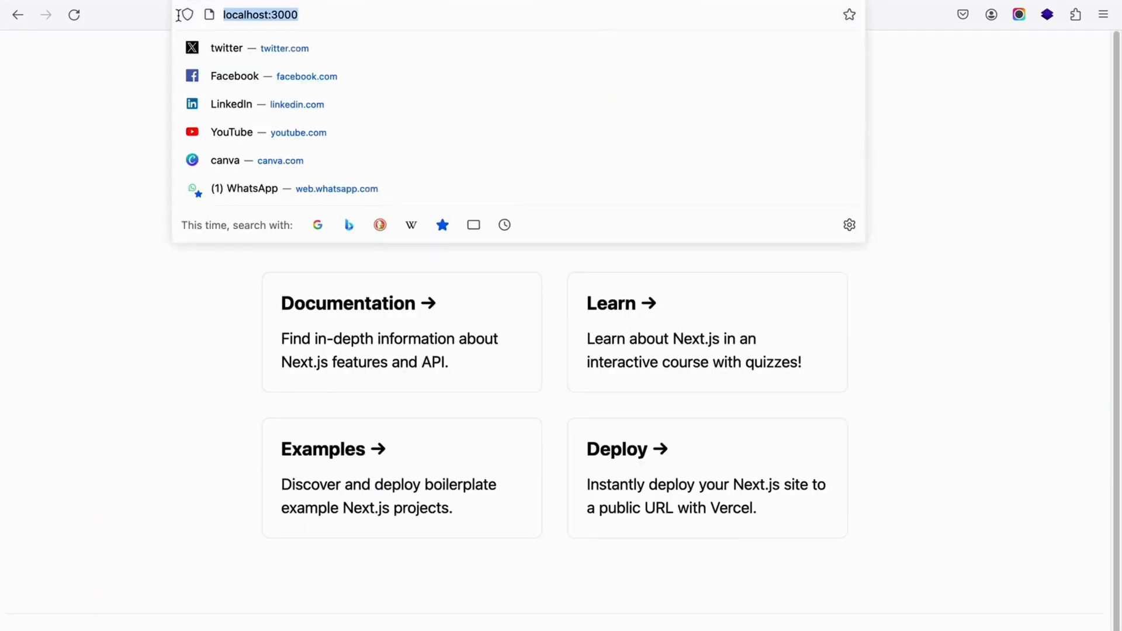
pyautogui.click(113, 130)
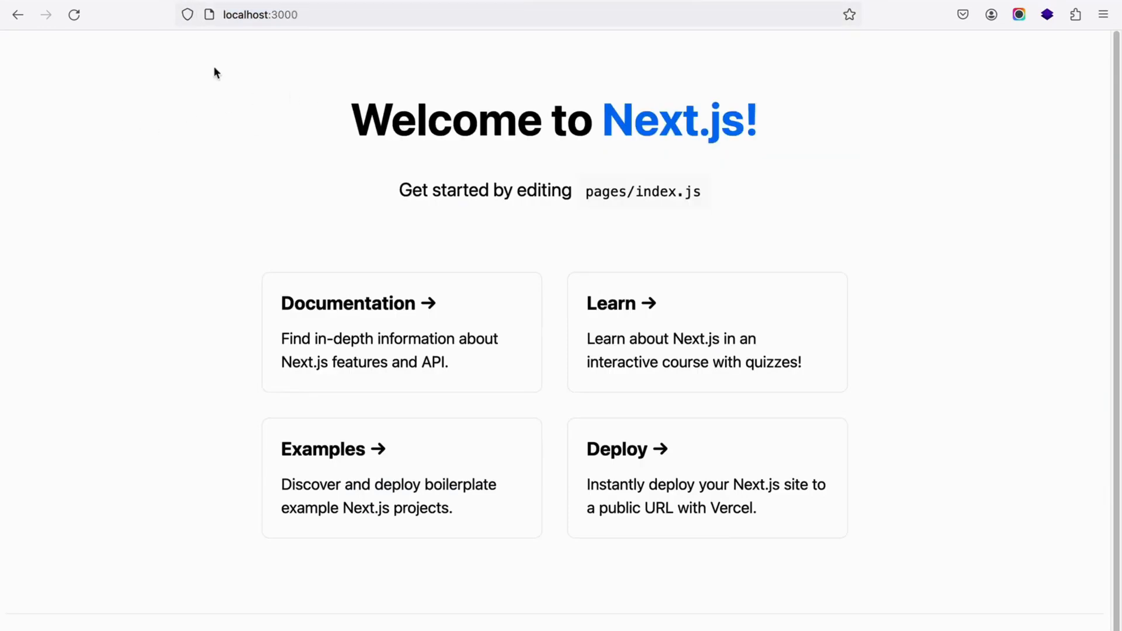
pyautogui.click(361, 16)
pyautogui.click(80, 214)
pyautogui.scroll(-1, 319, 211)
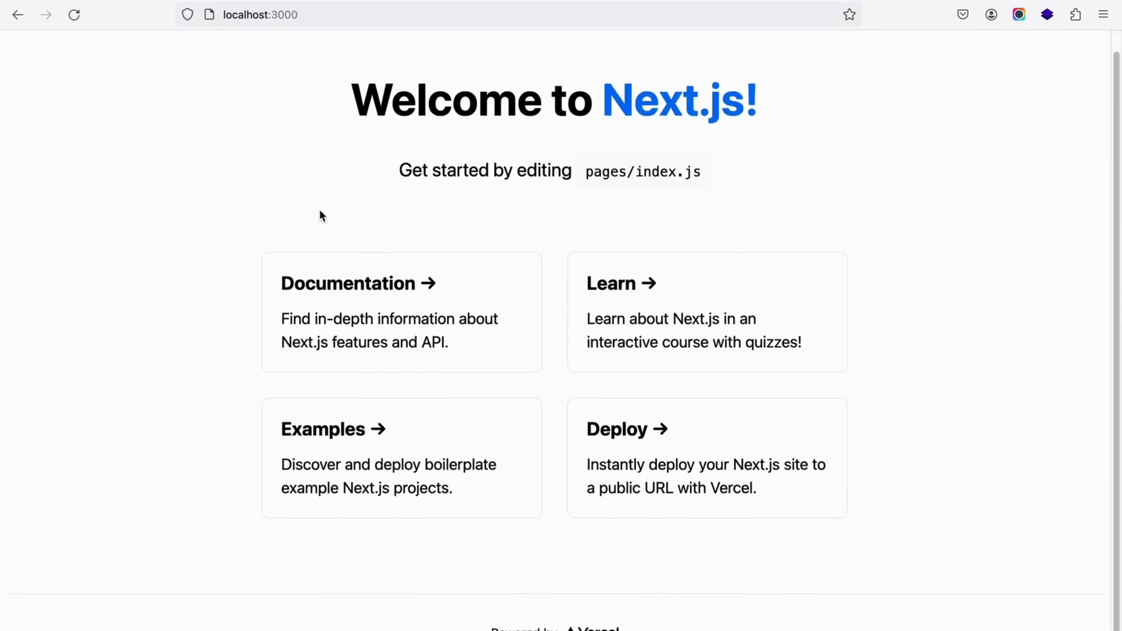
pyautogui.scroll(1, 320, 211)
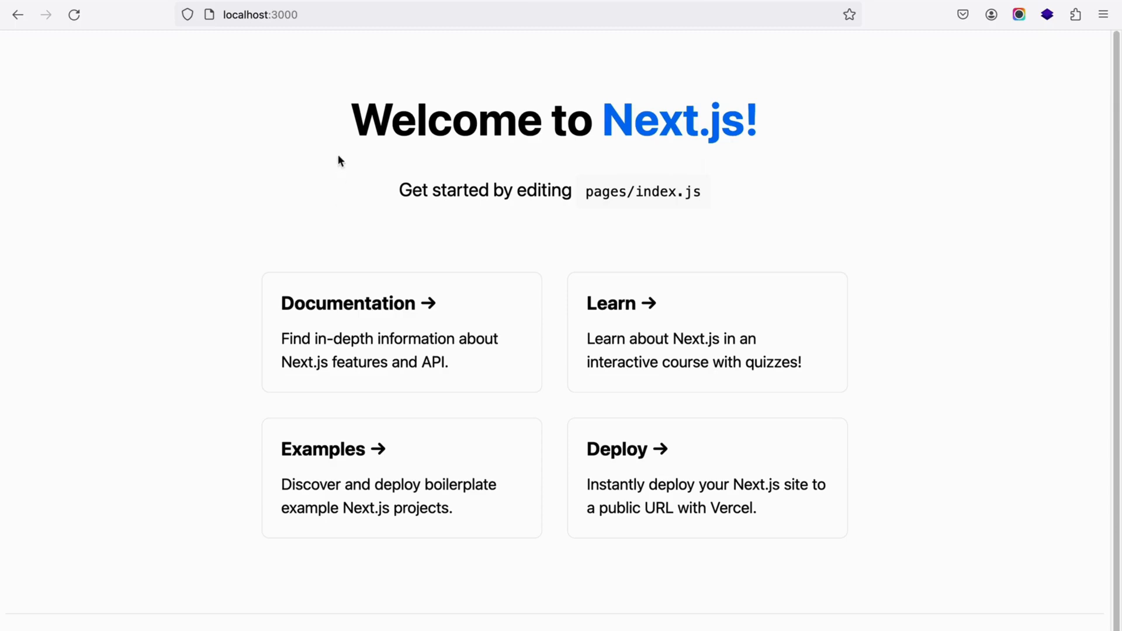
pyautogui.moveTo(335, 129); pyautogui.dragTo(759, 162)
pyautogui.click(759, 162)
pyautogui.doubleClick(281, 15)
pyautogui.press('super+Tab')
pyautogui.press('super+Tab')
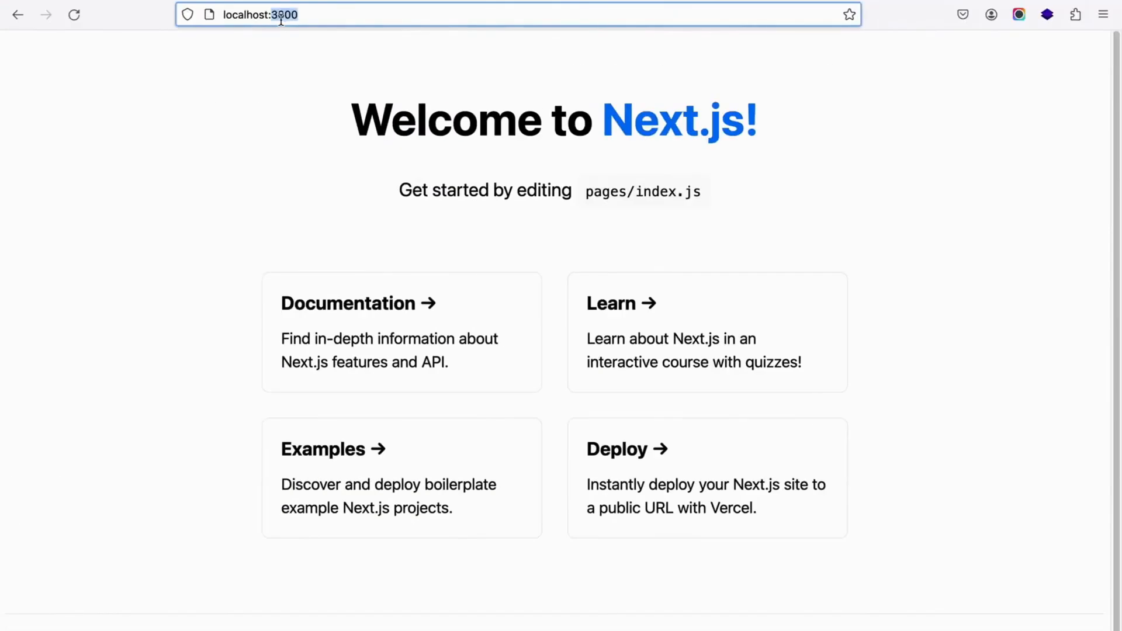
# Step: View the exoranet repository on GitHub and the ixoranet.com domain in GoDaddy's DNS management
pyautogui.click(710, 1)
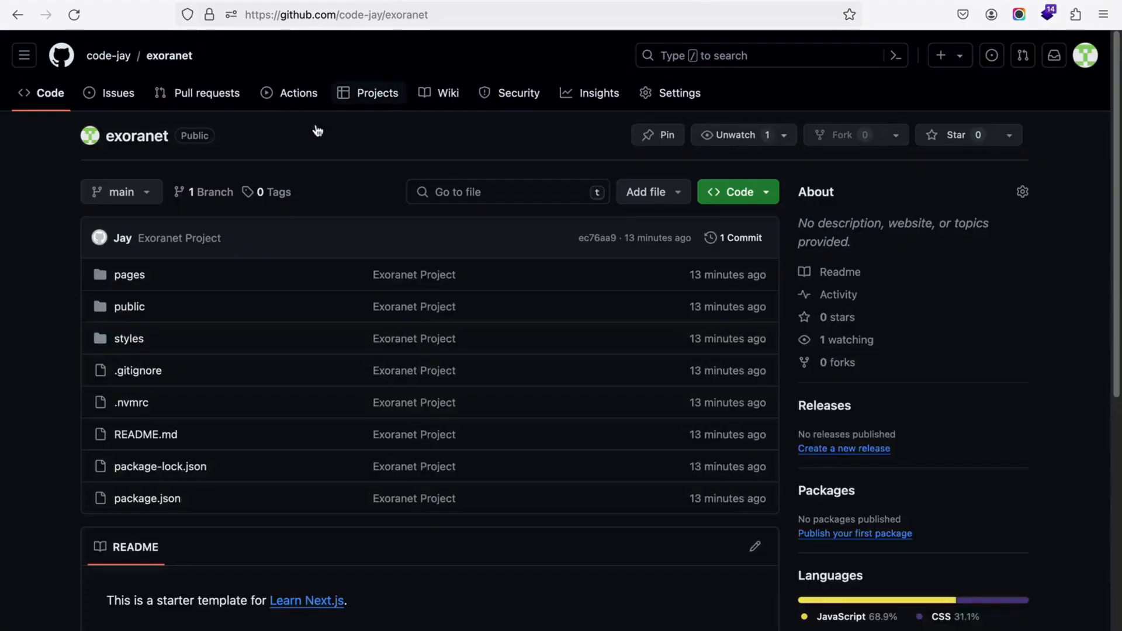
pyautogui.click(115, 142)
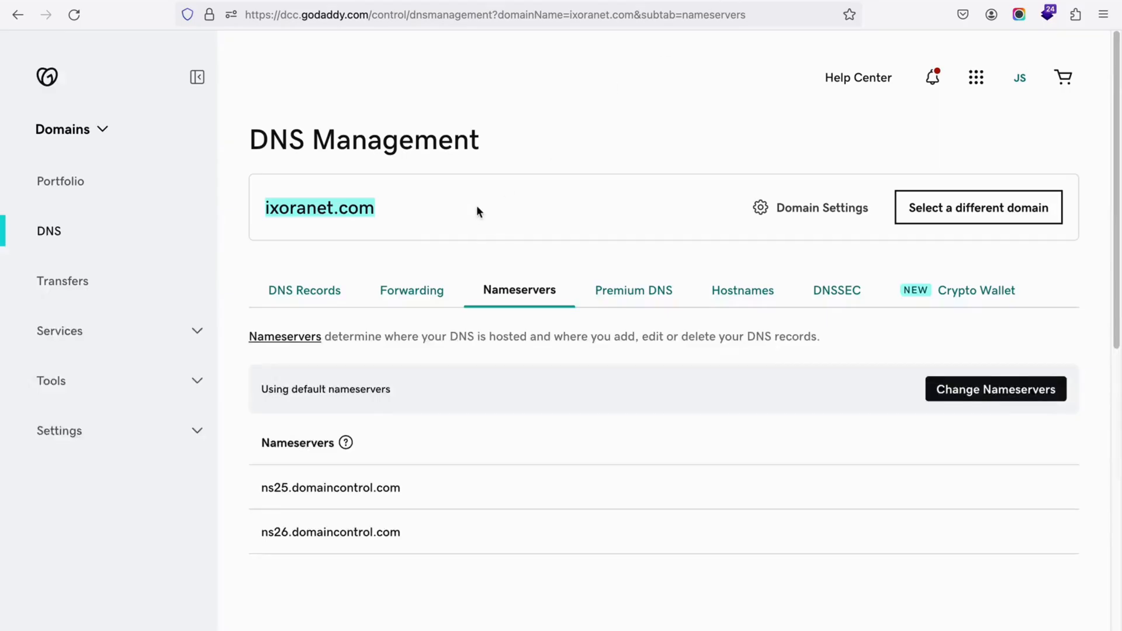
pyautogui.click(508, 138)
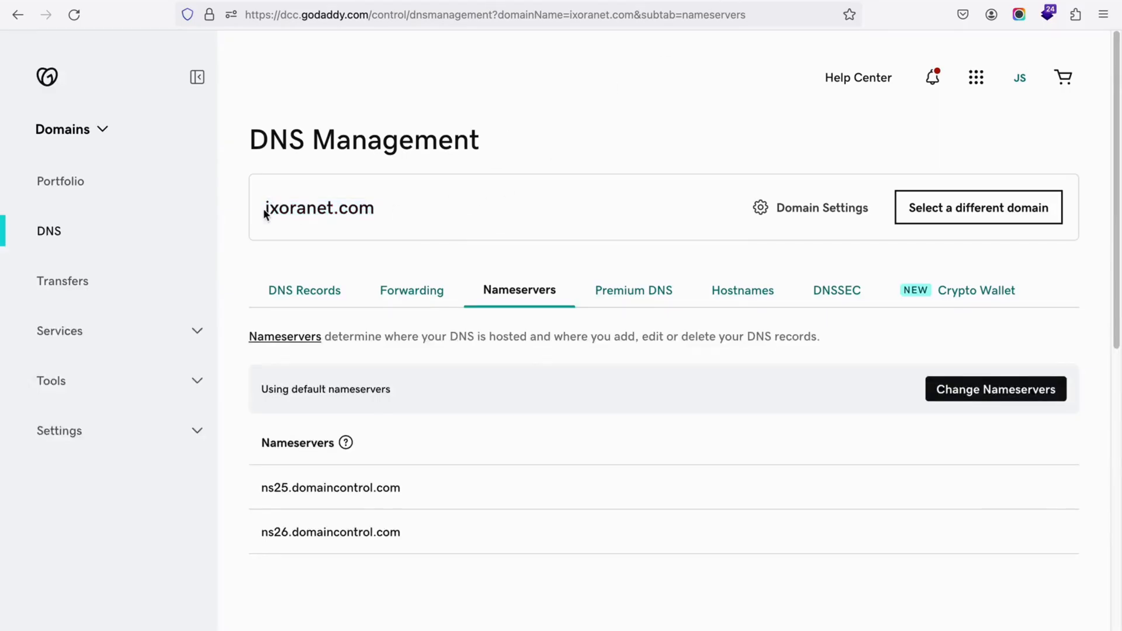
pyautogui.moveTo(264, 214); pyautogui.dragTo(391, 219)
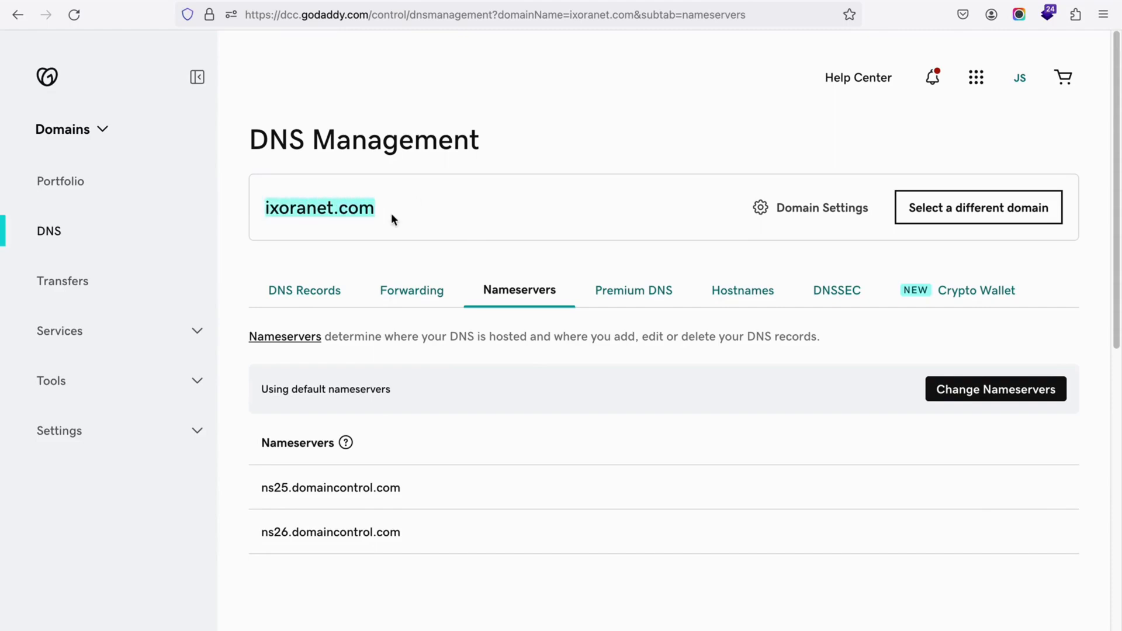
pyautogui.click(289, 219)
pyautogui.moveTo(266, 210)
pyautogui.mouseDown()
pyautogui.moveTo(383, 215)
pyautogui.moveTo(260, 214)
pyautogui.mouseUp()
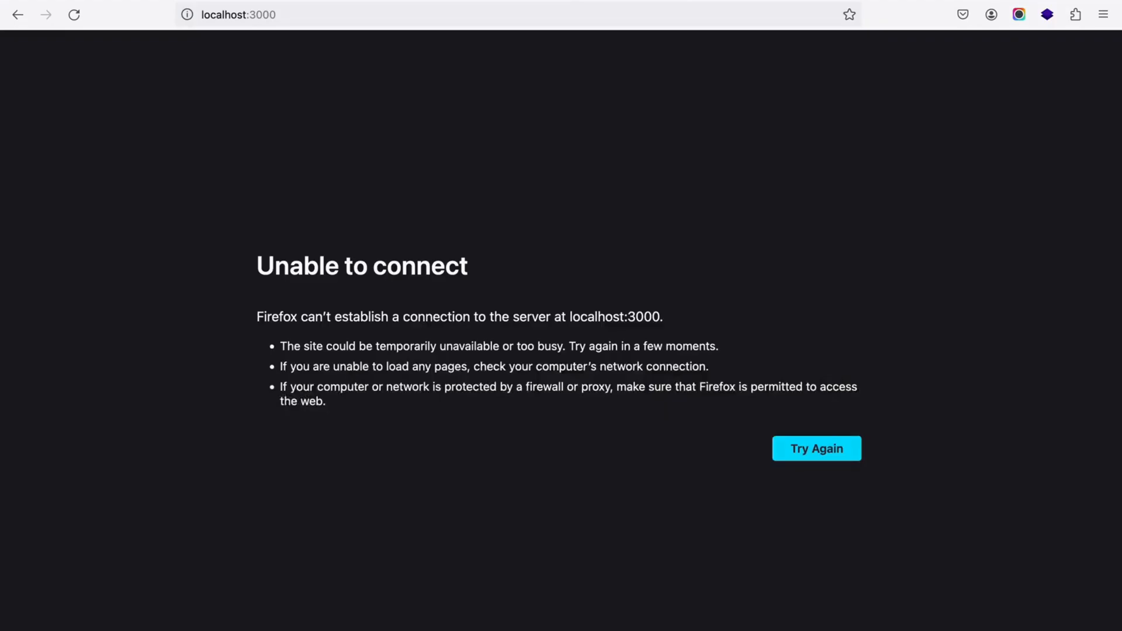
# Step: Switch to the terminal, start the development server with npm run dev, and reload localhost:3000 in Firefox
pyautogui.press('super+Tab')
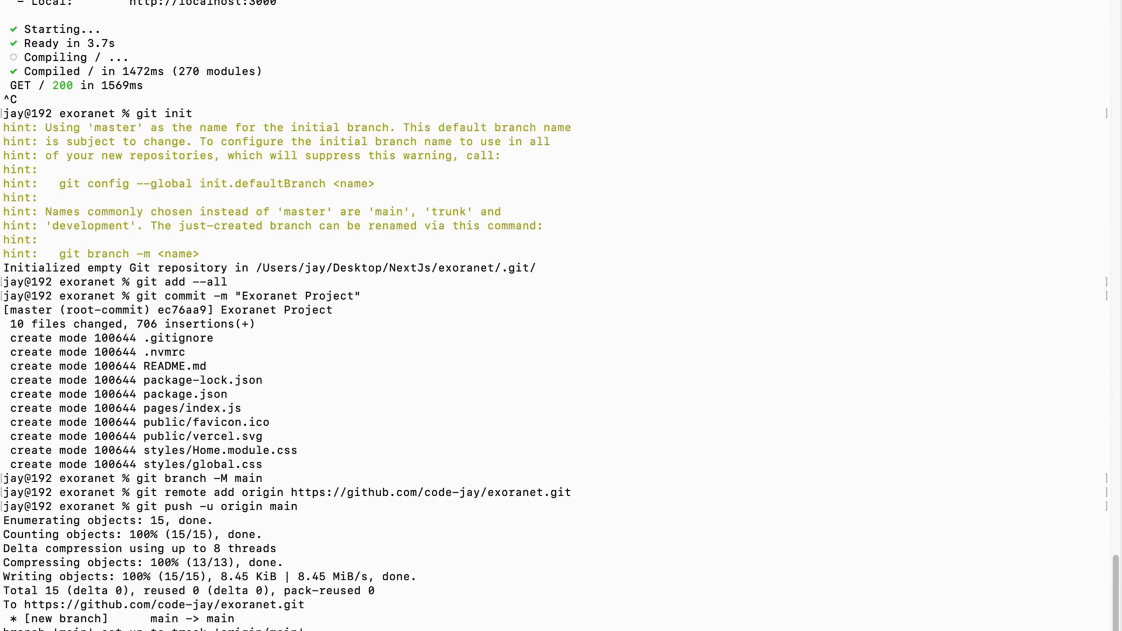
pyautogui.write('npm run dev')
pyautogui.press('Return')
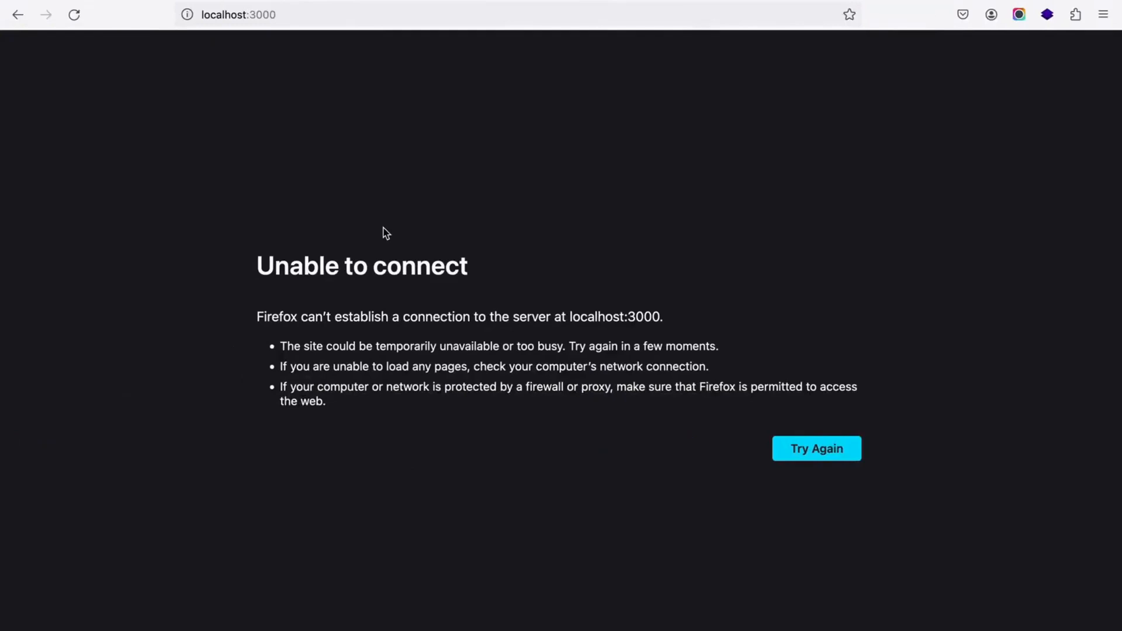
pyautogui.press('super+r')
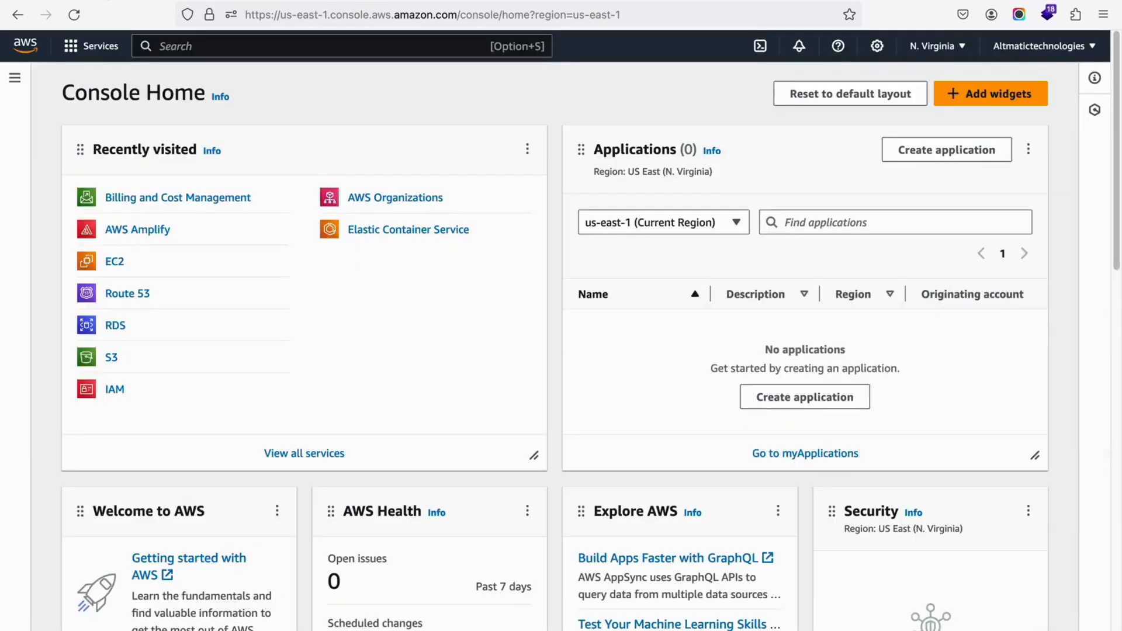
# Step: Start a new app in AWS Amplify from the AWS console with GitHub as its source code provider
pyautogui.click(149, 233)
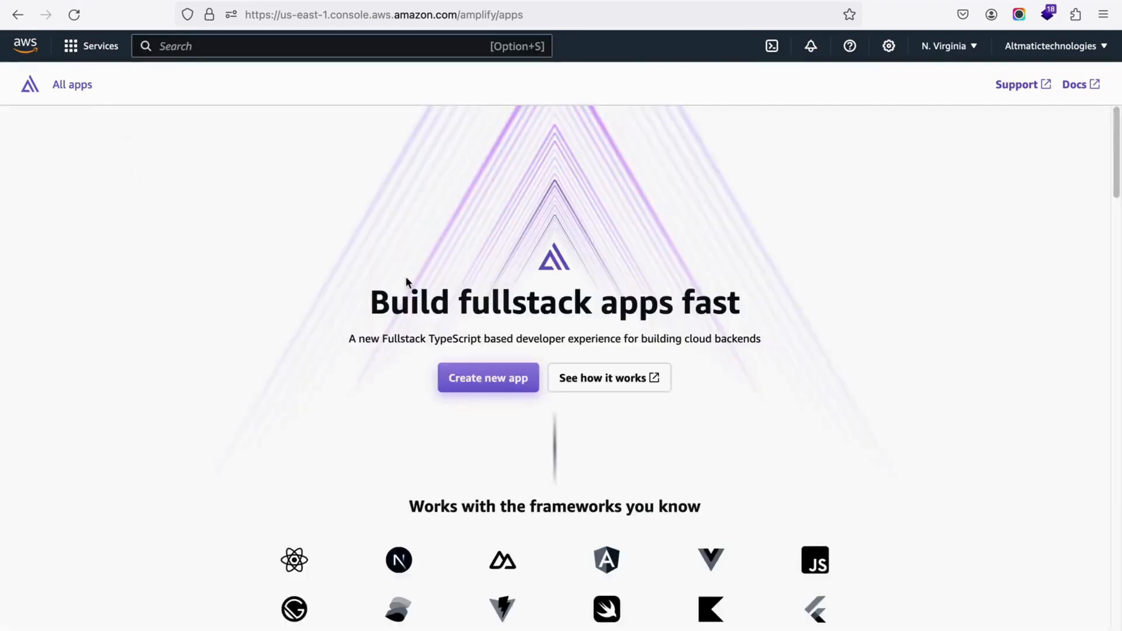
pyautogui.click(486, 379)
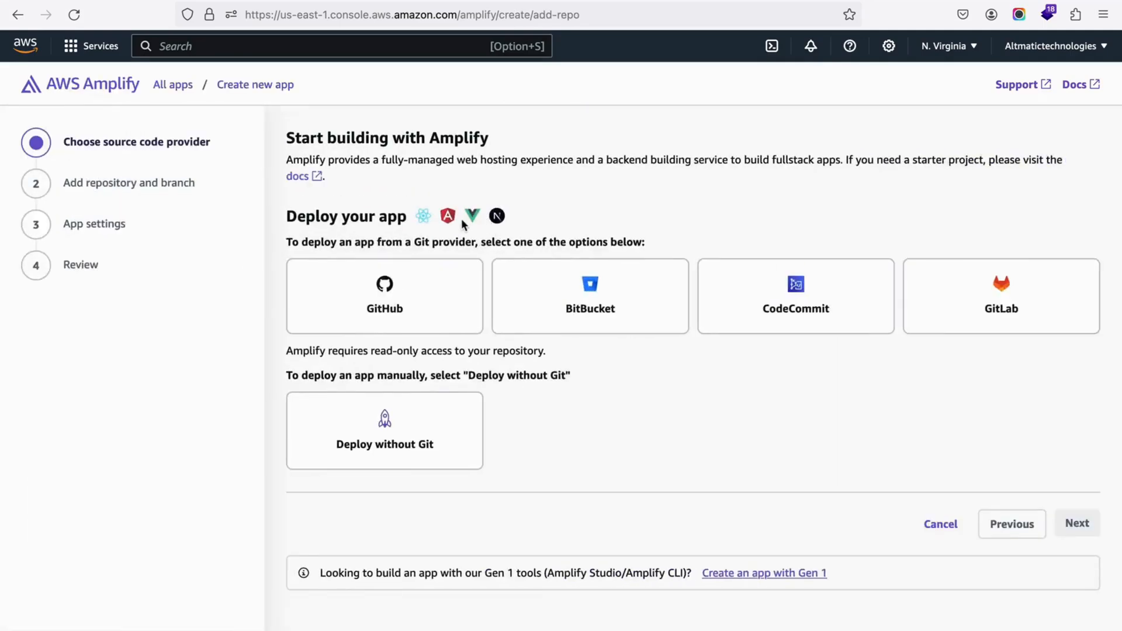
pyautogui.click(394, 318)
pyautogui.moveTo(288, 217); pyautogui.dragTo(407, 216)
pyautogui.click(643, 206)
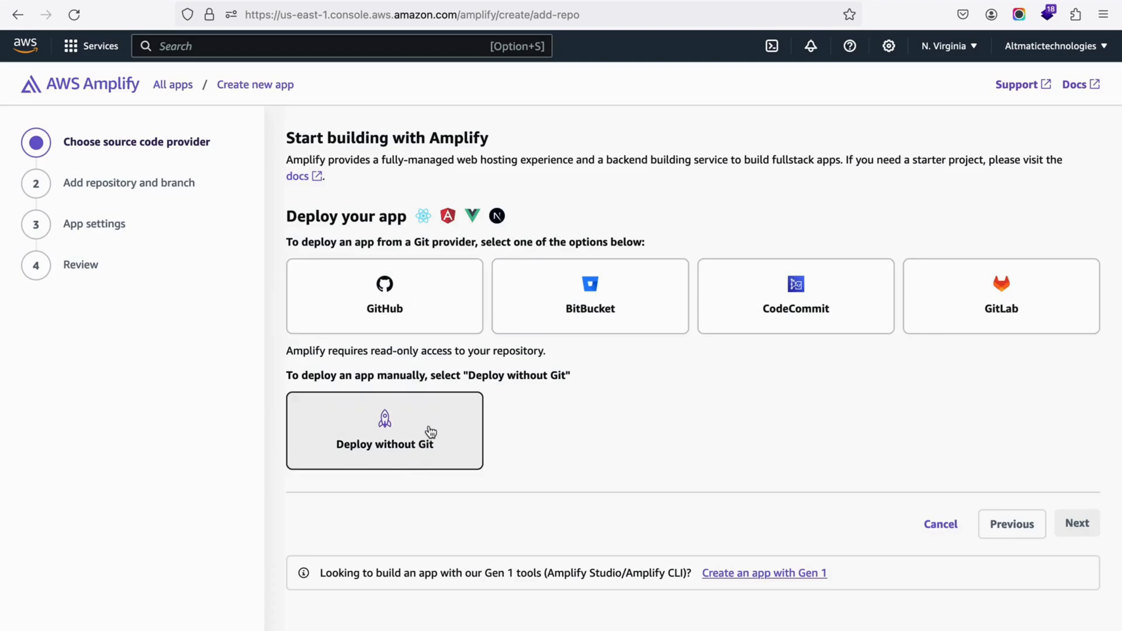
pyautogui.click(377, 294)
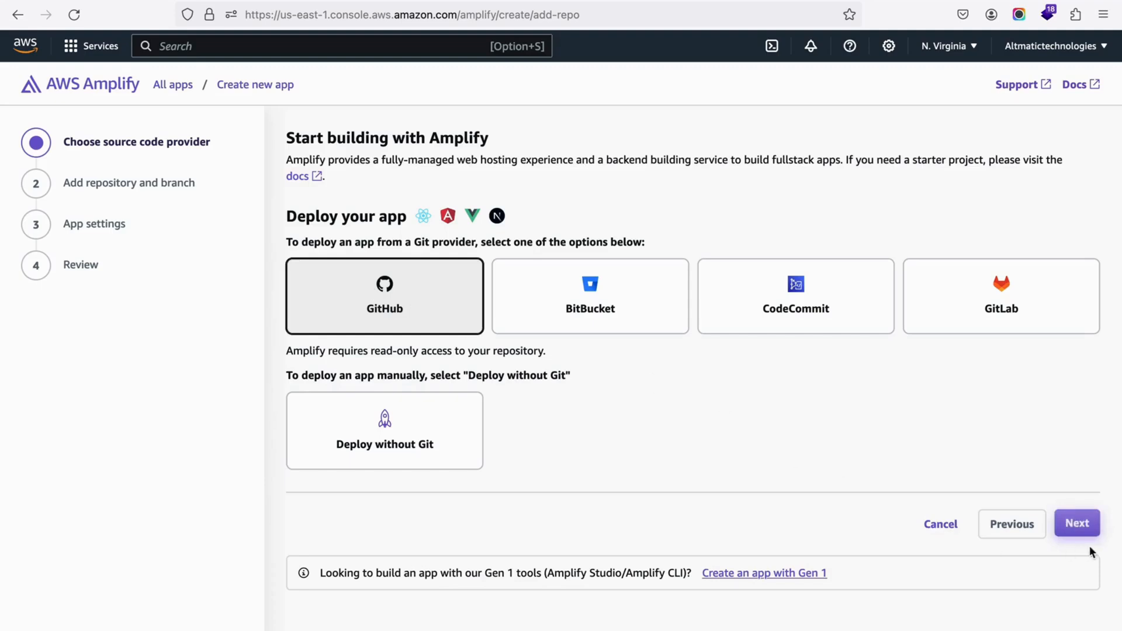
pyautogui.click(1077, 524)
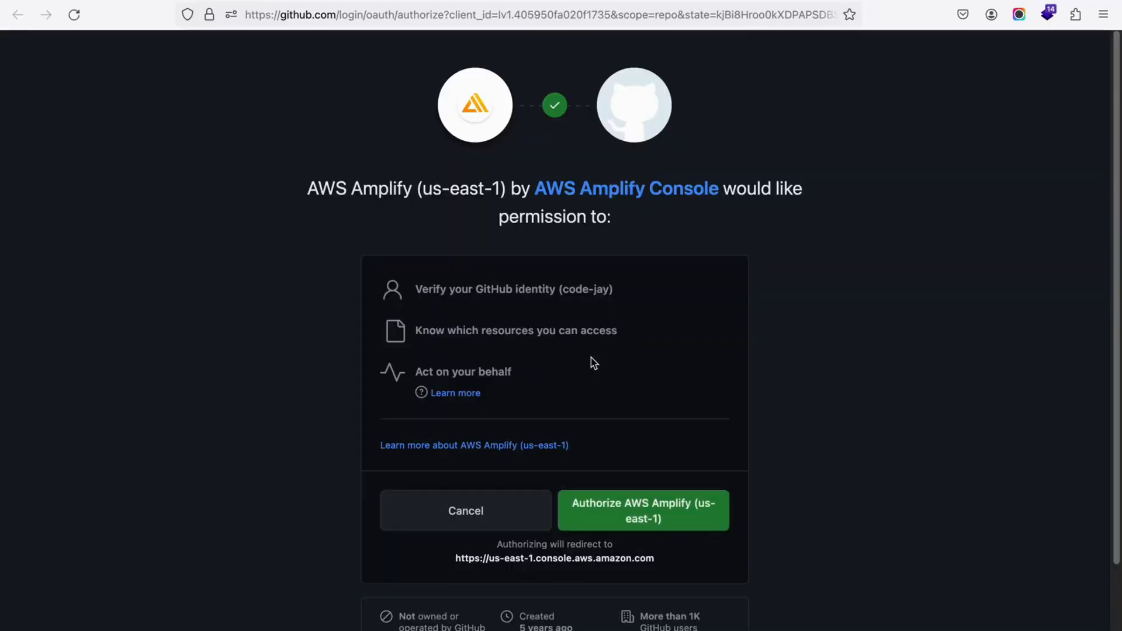
# Step: Authorize AWS Amplify (us-east-1) on GitHub and install it for only the exoranet repository
pyautogui.scroll(-2, 666, 403)
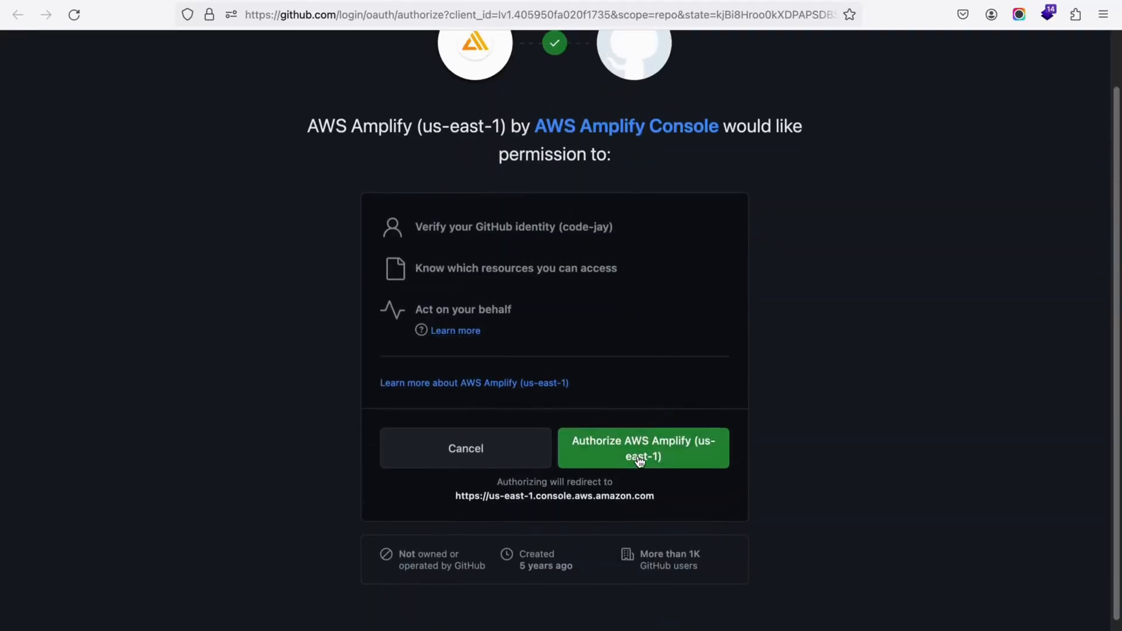
pyautogui.click(640, 451)
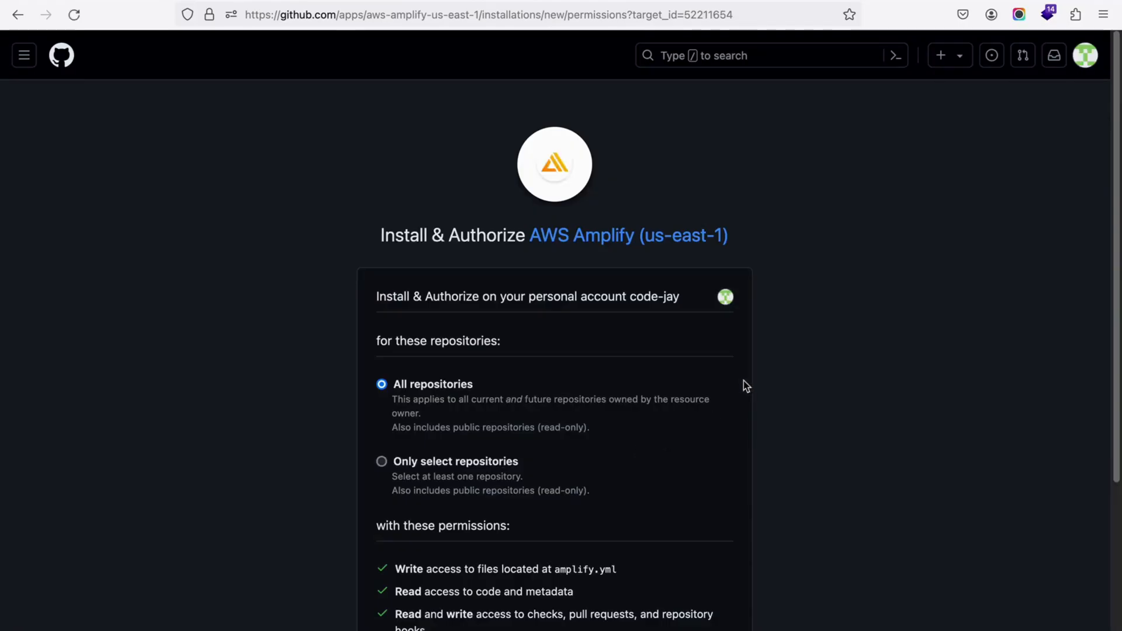
pyautogui.scroll(-3, 769, 421)
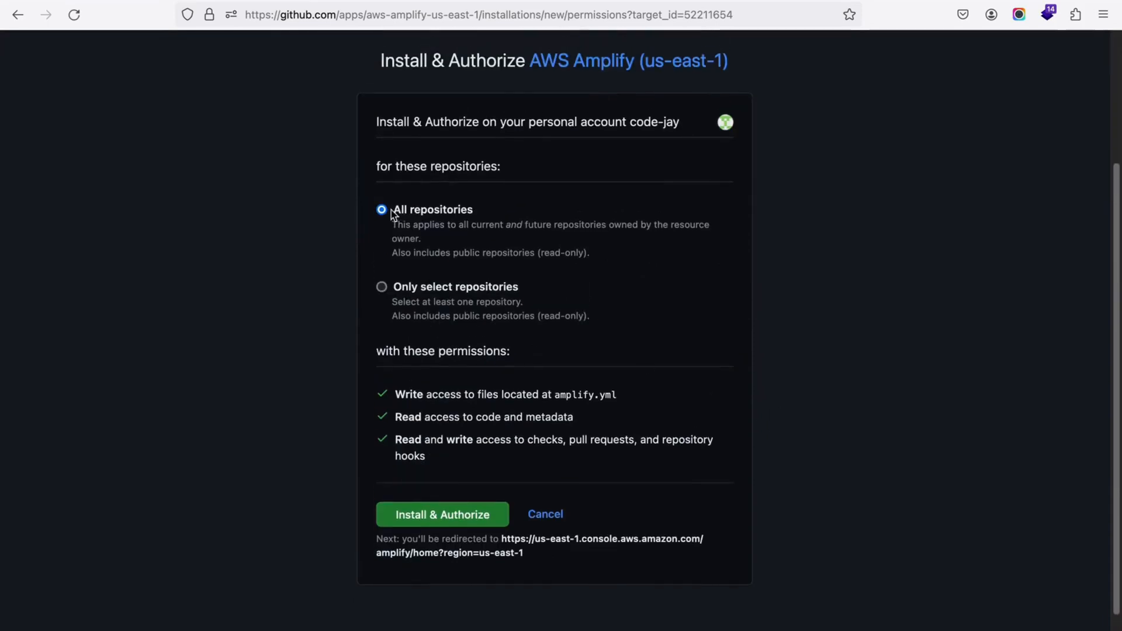
pyautogui.click(381, 288)
pyautogui.click(511, 348)
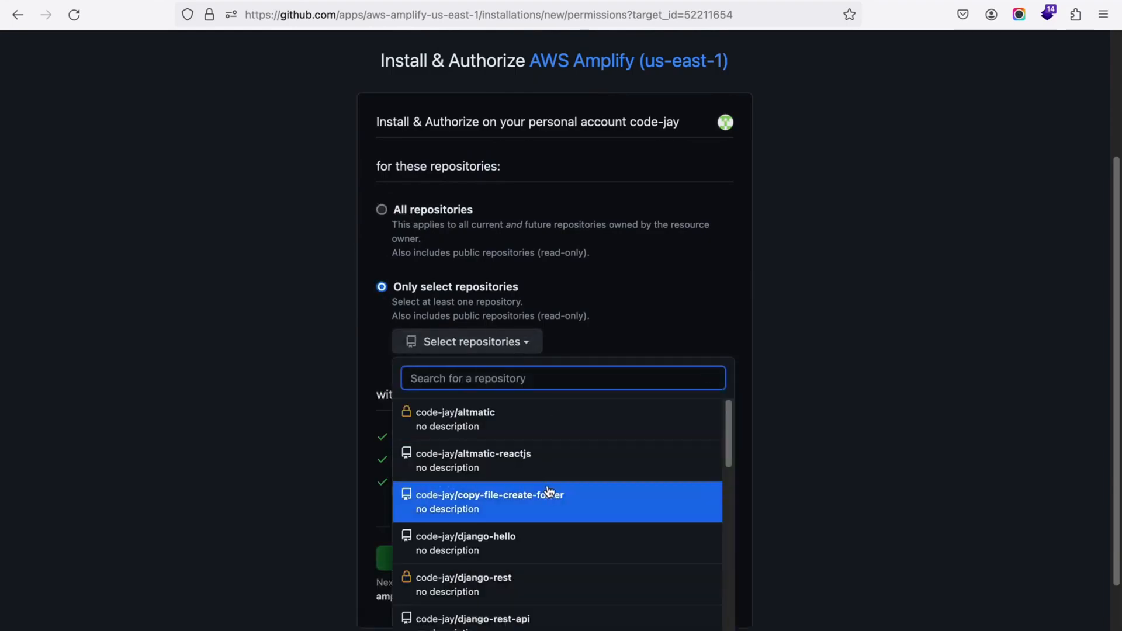
pyautogui.scroll(-2, 546, 490)
pyautogui.scroll(-3, 547, 489)
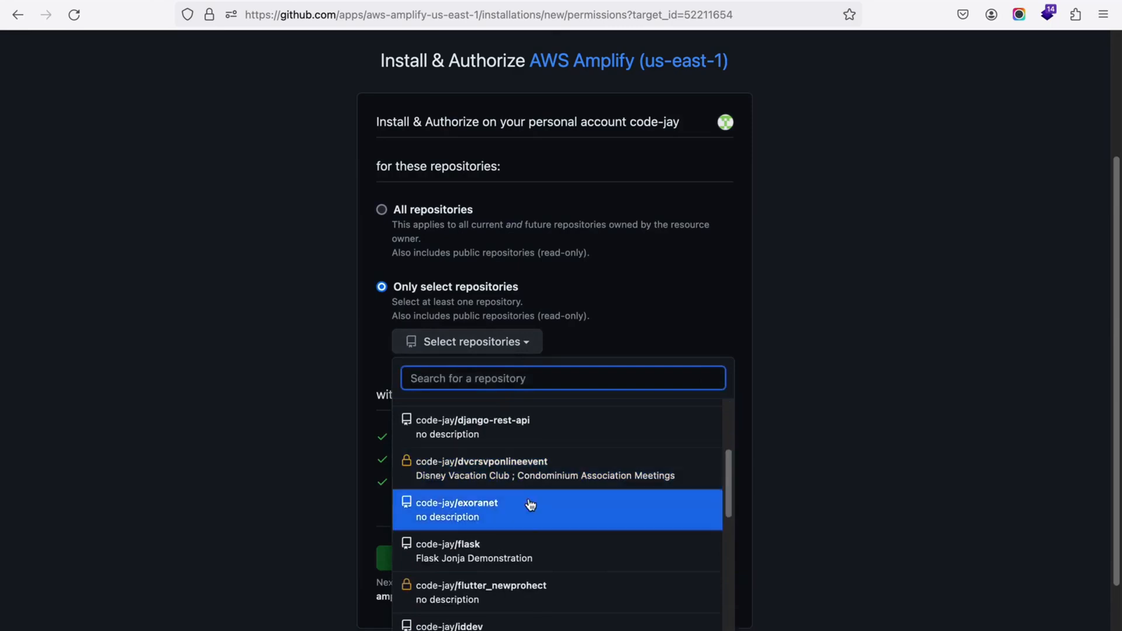
pyautogui.click(504, 510)
pyautogui.scroll(-3, 729, 455)
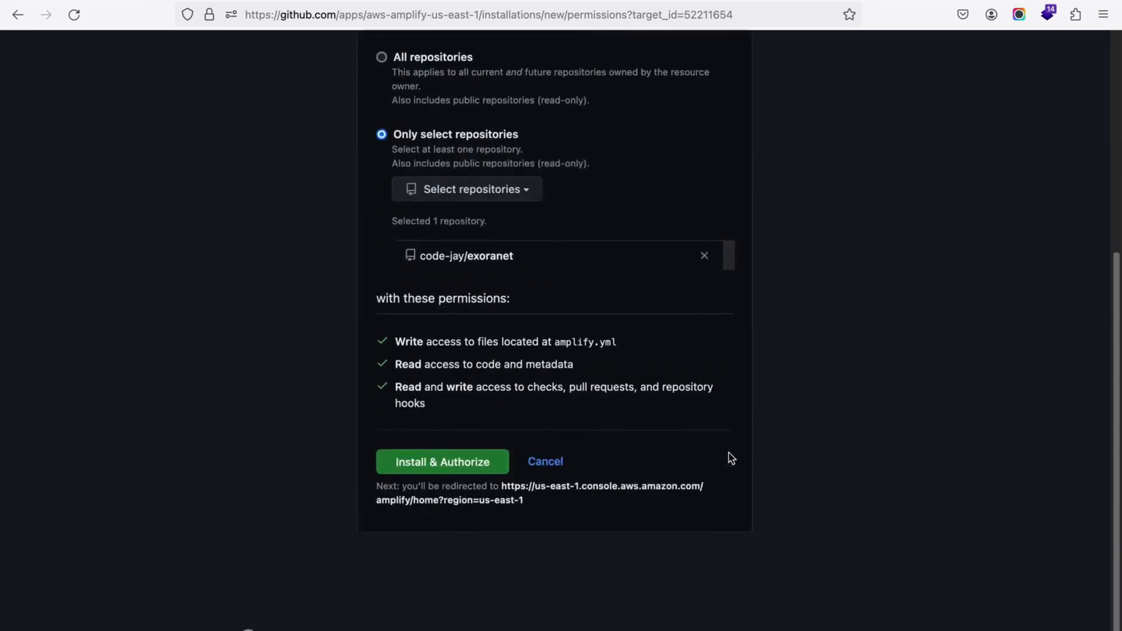
pyautogui.click(456, 449)
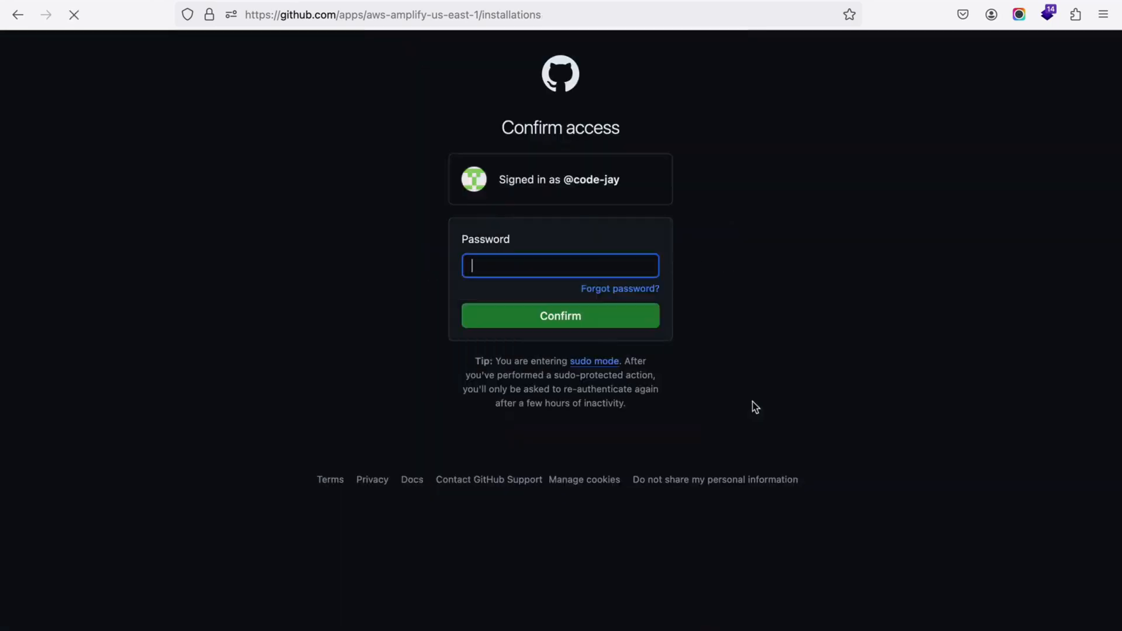
# Step: Enter the GitHub account password and confirm access for the Amplify installation
pyautogui.click(550, 265)
pyautogui.write('******')
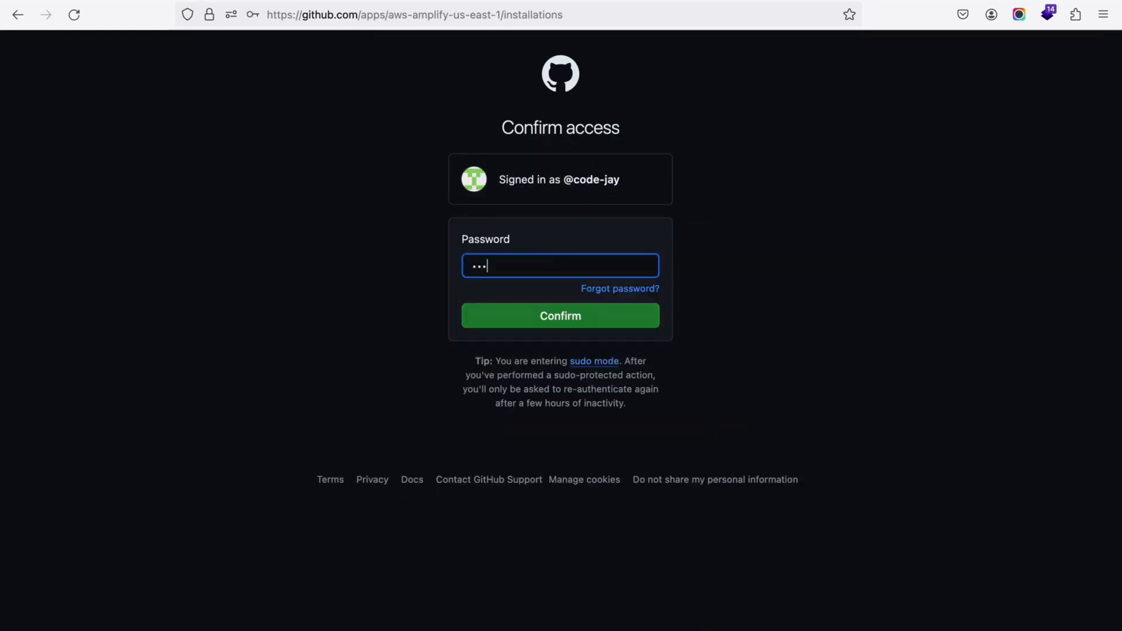
pyautogui.write('*')
pyautogui.click(574, 321)
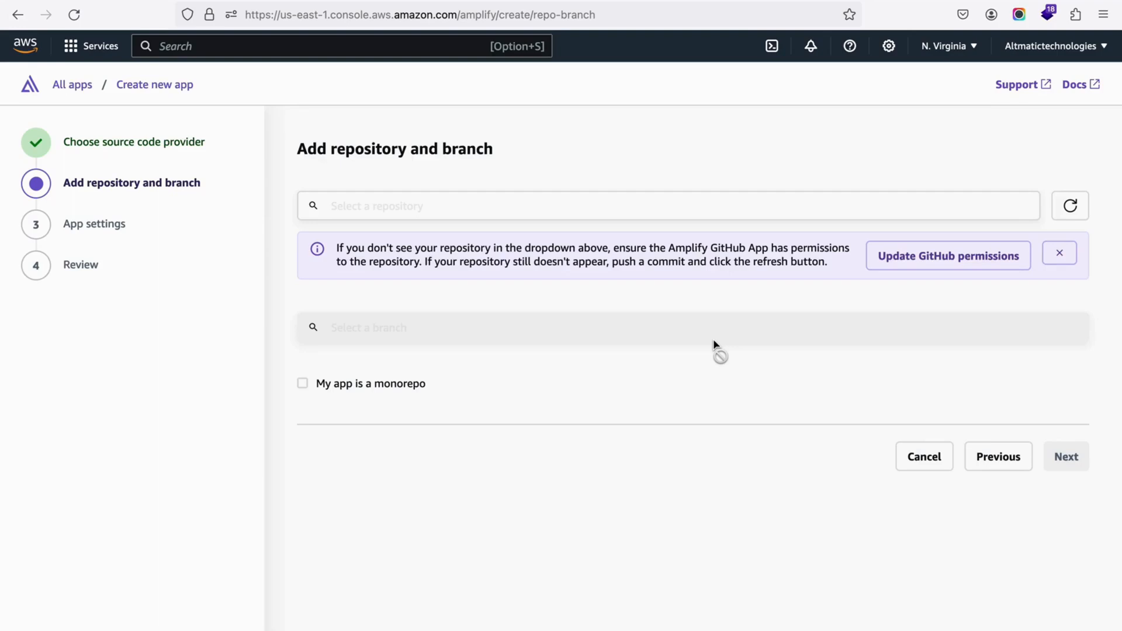
# Step: Choose the exoranet repository with its main branch for the new app and proceed to the app settings
pyautogui.click(1020, 250)
pyautogui.click(409, 198)
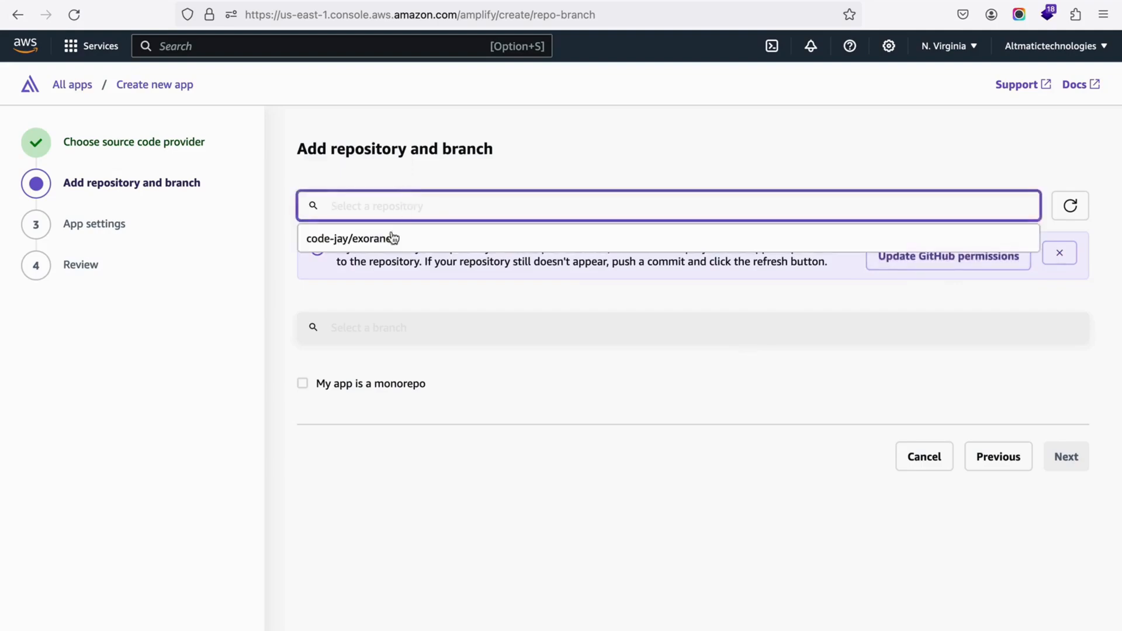
pyautogui.click(372, 241)
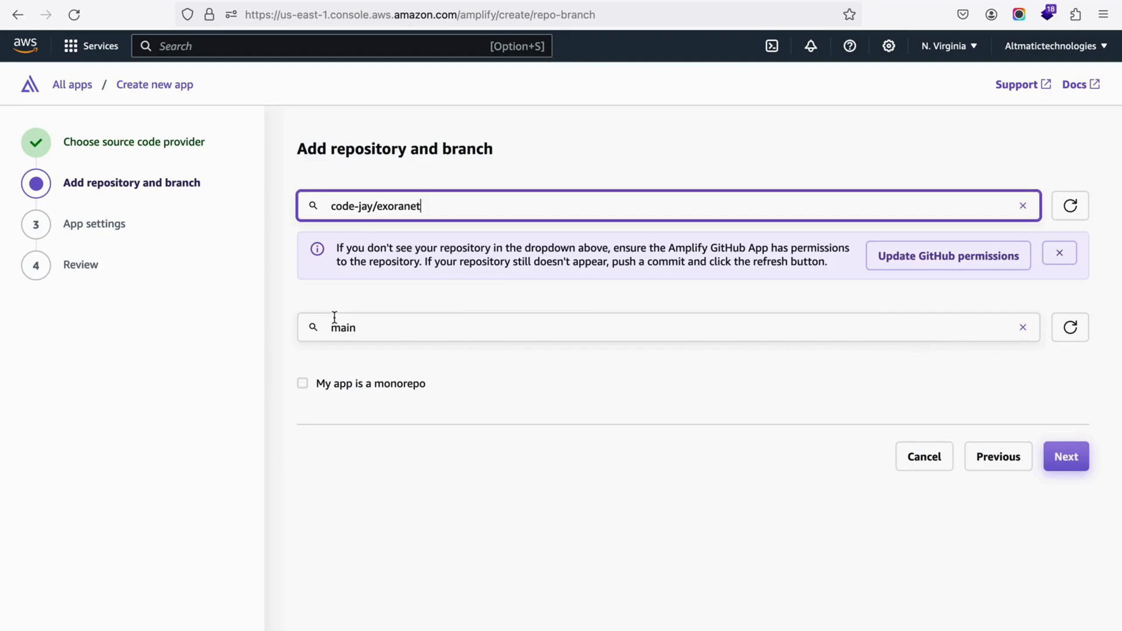
pyautogui.click(368, 328)
pyautogui.click(376, 296)
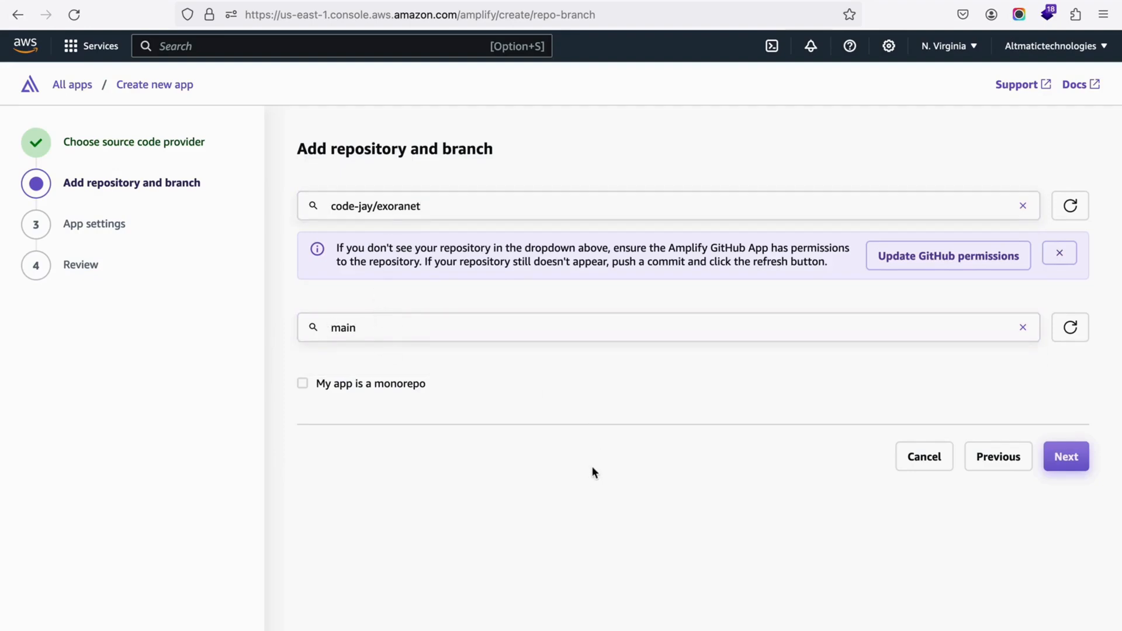
pyautogui.click(1081, 455)
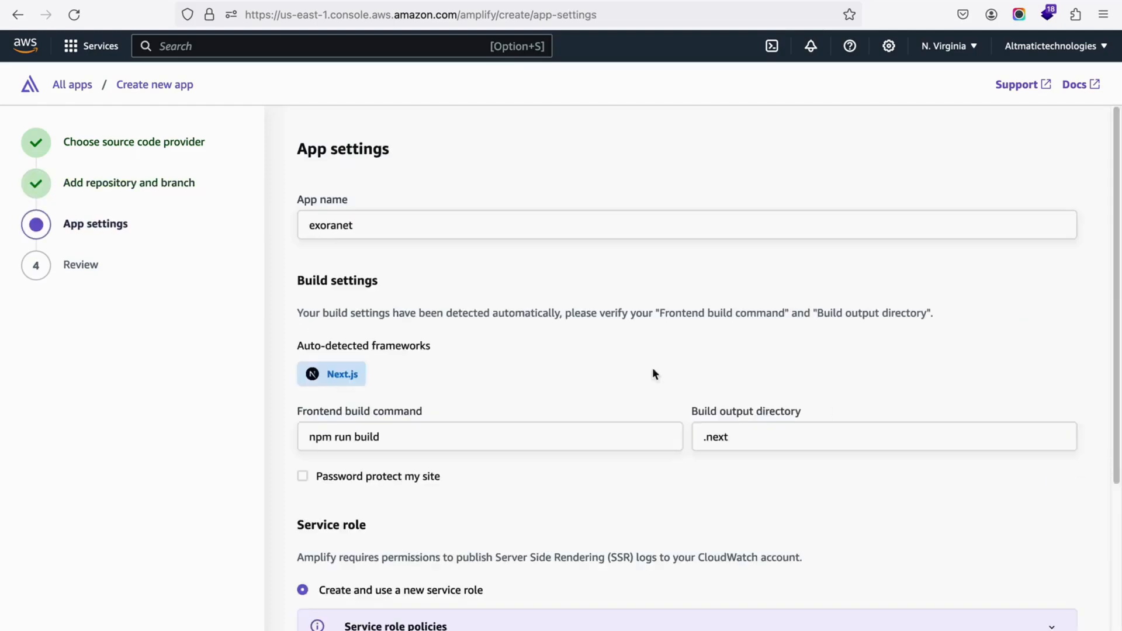
# Step: Check the detected Next.js build settings, keep them with the option to create a new service role, and proceed to the review
pyautogui.scroll(-3, 581, 360)
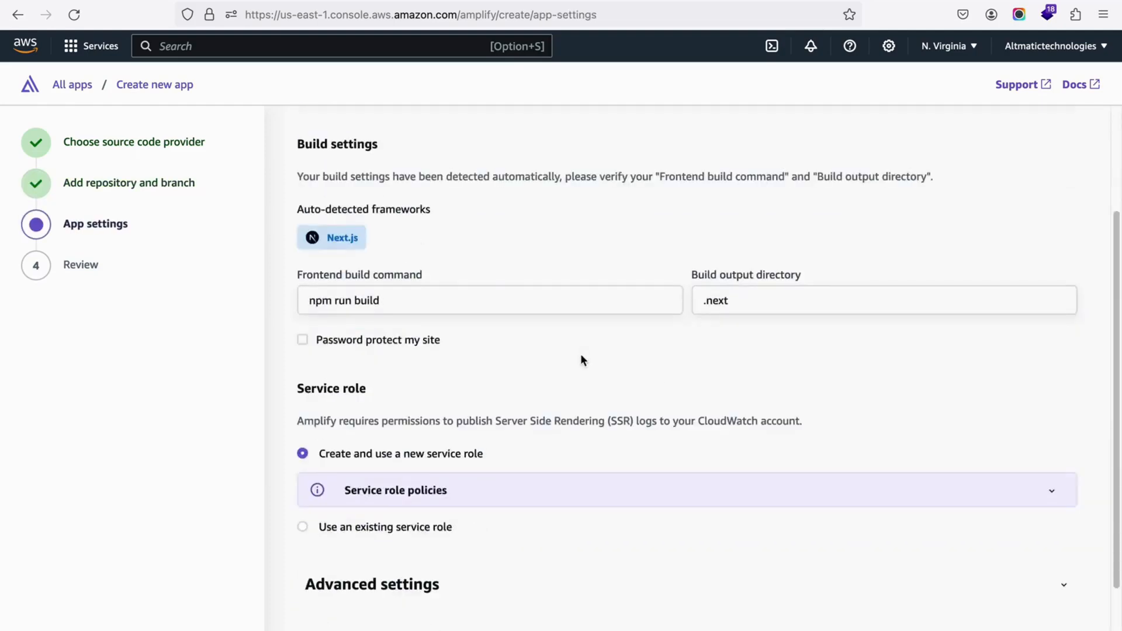
pyautogui.scroll(-1, 581, 359)
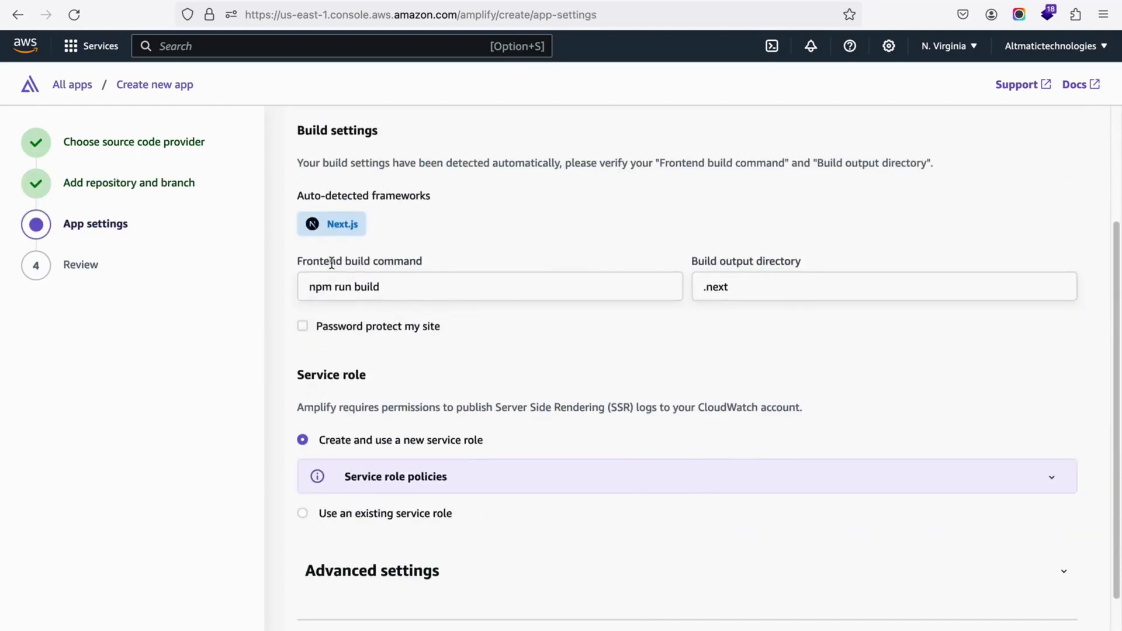
pyautogui.moveTo(331, 263); pyautogui.dragTo(487, 267)
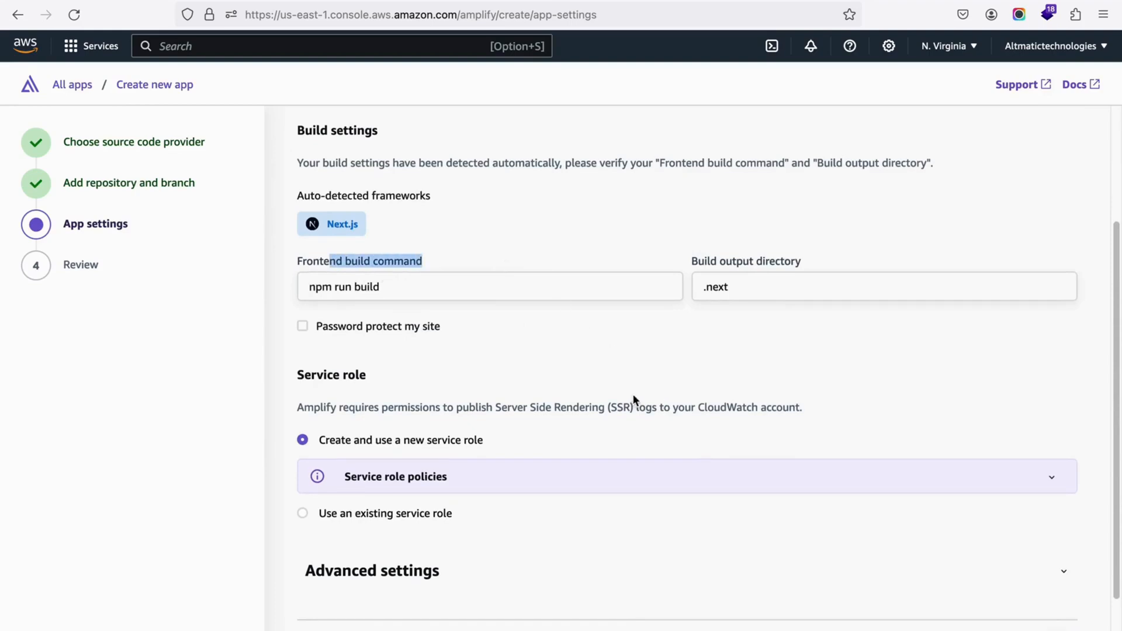
pyautogui.scroll(-2, 633, 400)
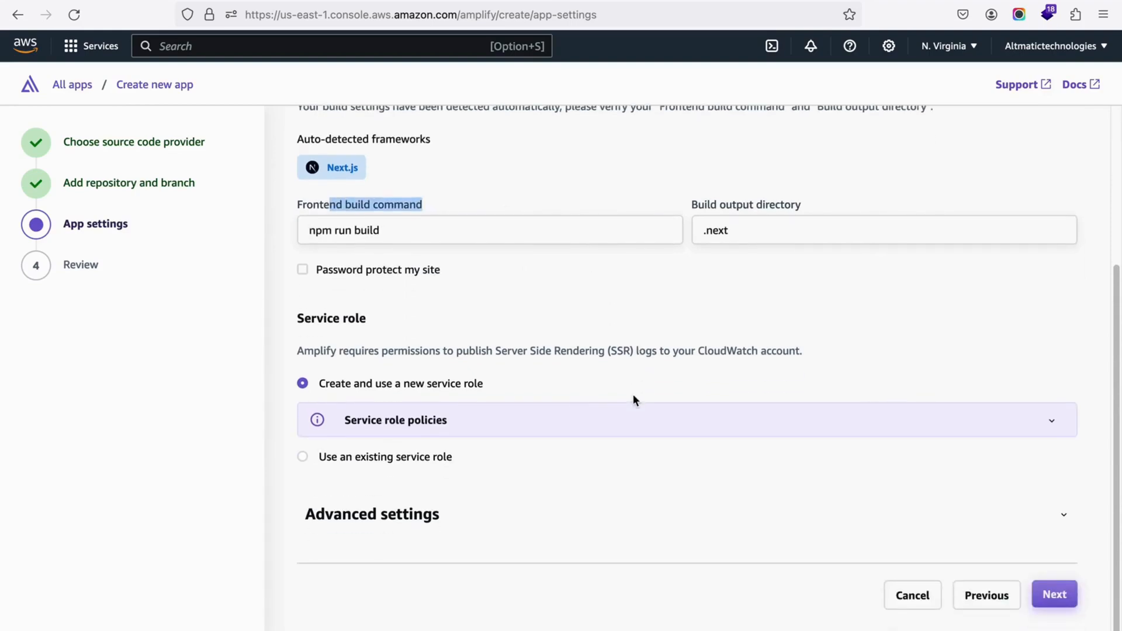
pyautogui.scroll(2, 634, 400)
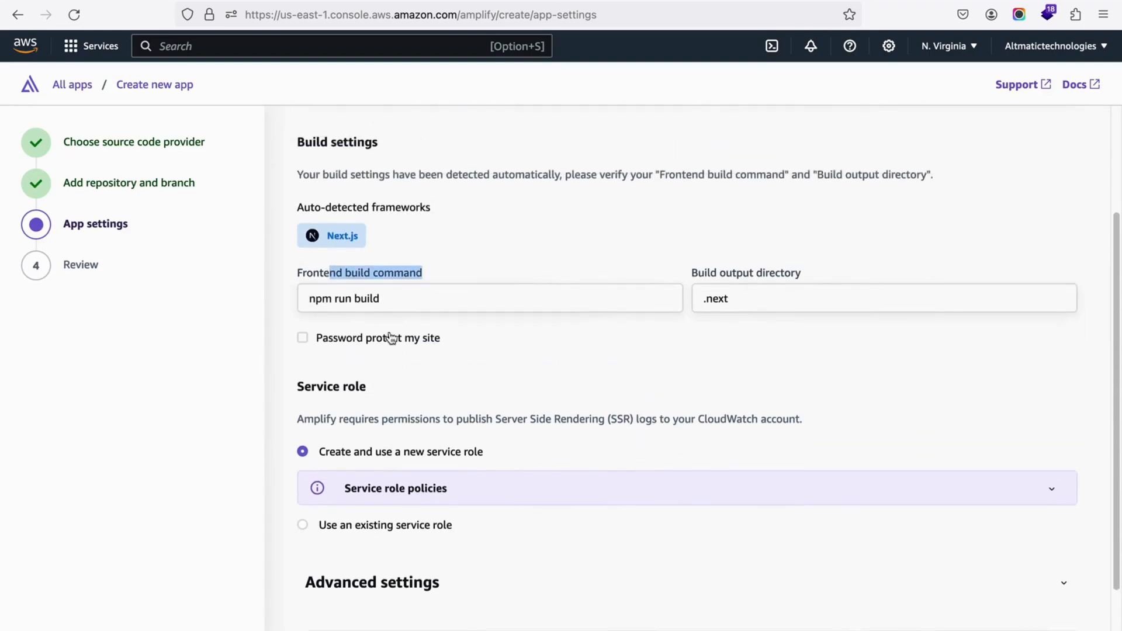
pyautogui.click(376, 302)
pyautogui.click(598, 364)
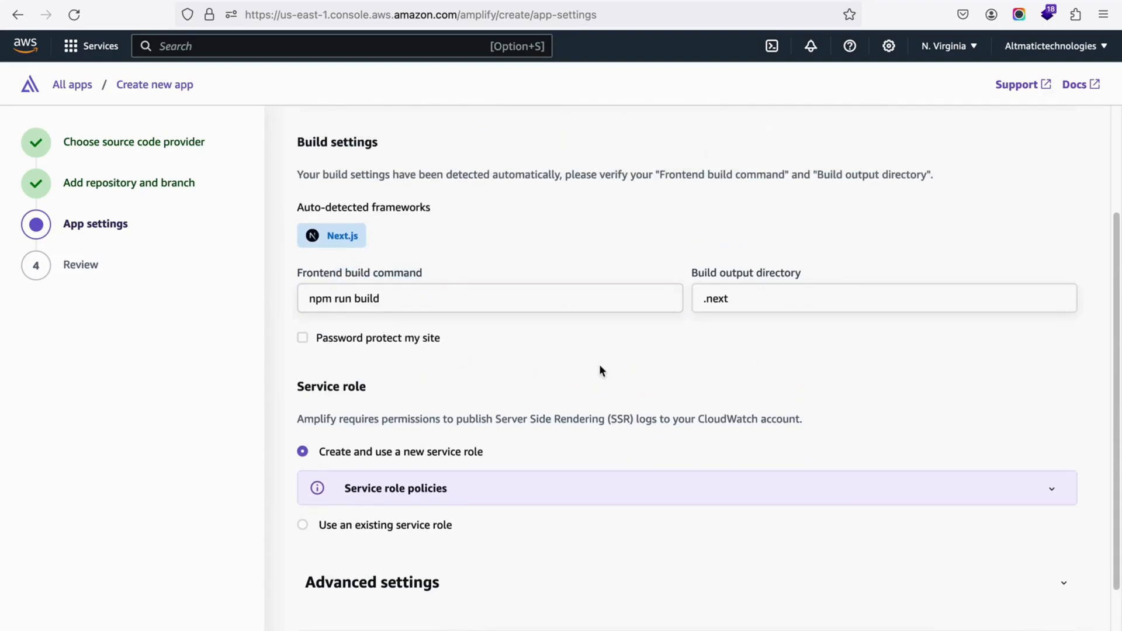
pyautogui.scroll(-2, 598, 371)
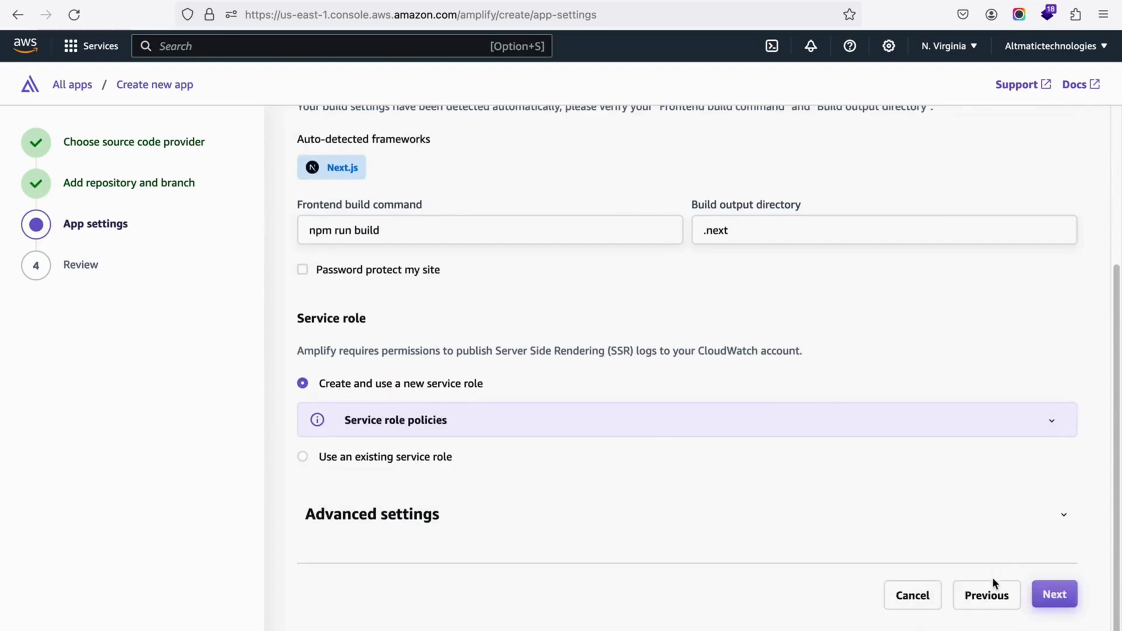
pyautogui.click(1055, 594)
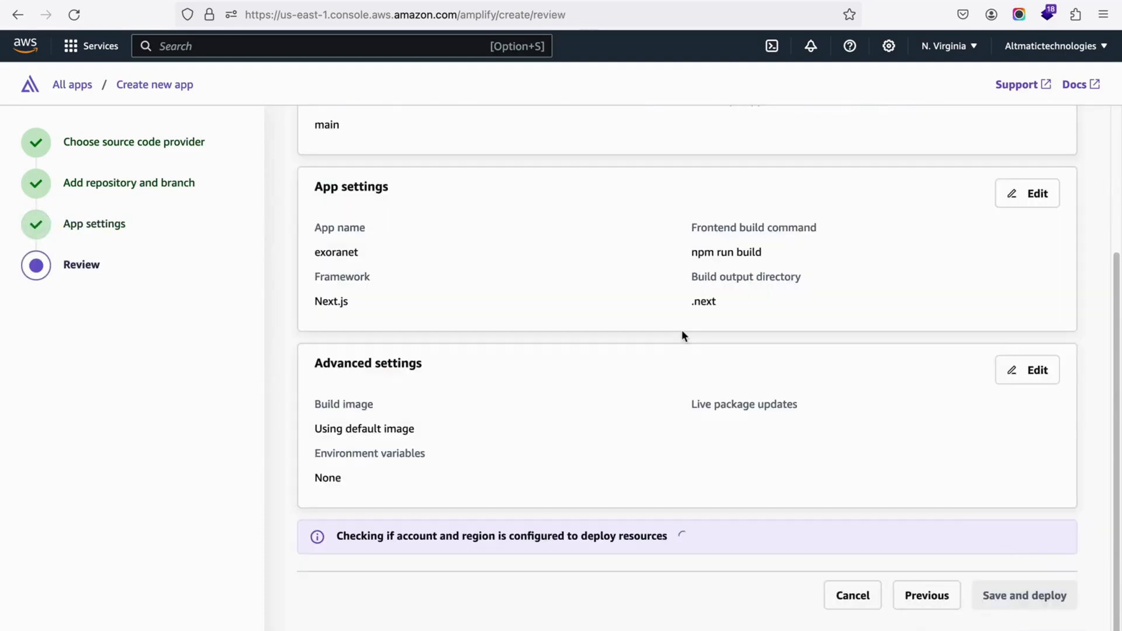
# Step: Review the repository, app and advanced settings, and save and deploy the exoranet app
pyautogui.scroll(-5, 671, 351)
pyautogui.scroll(5, 653, 379)
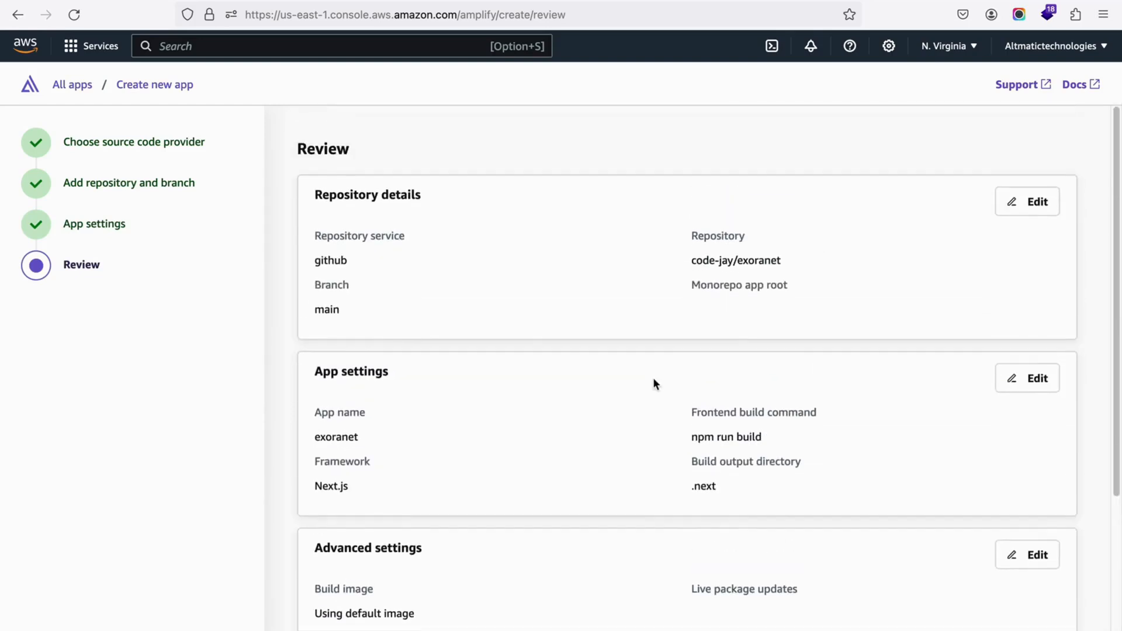
pyautogui.scroll(-3, 563, 312)
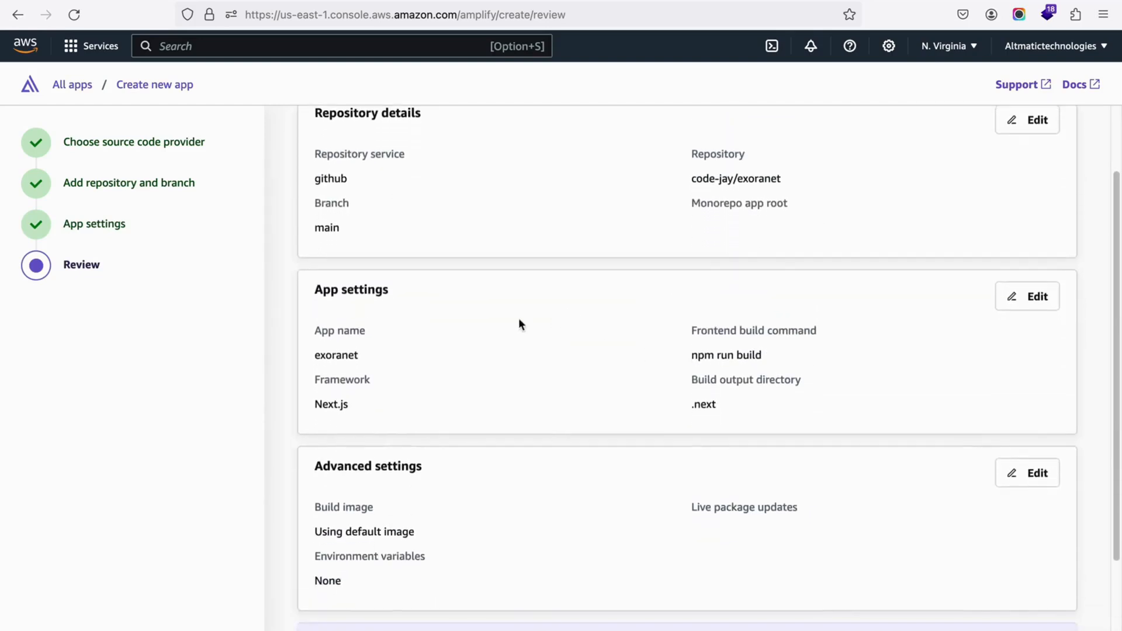
pyautogui.scroll(-4, 637, 362)
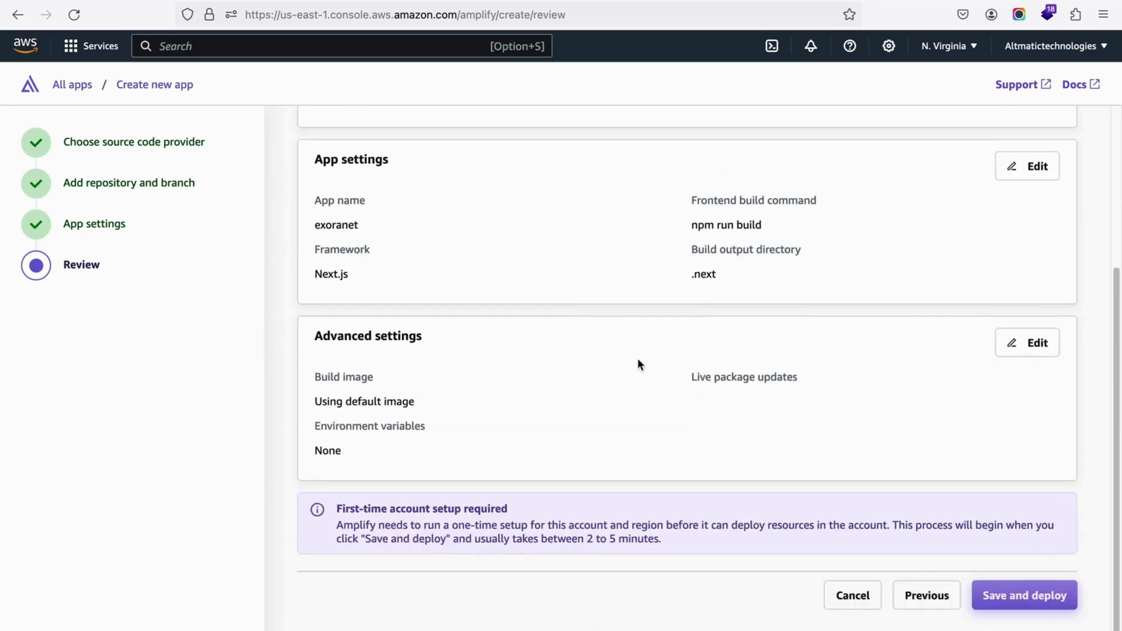
pyautogui.click(1017, 600)
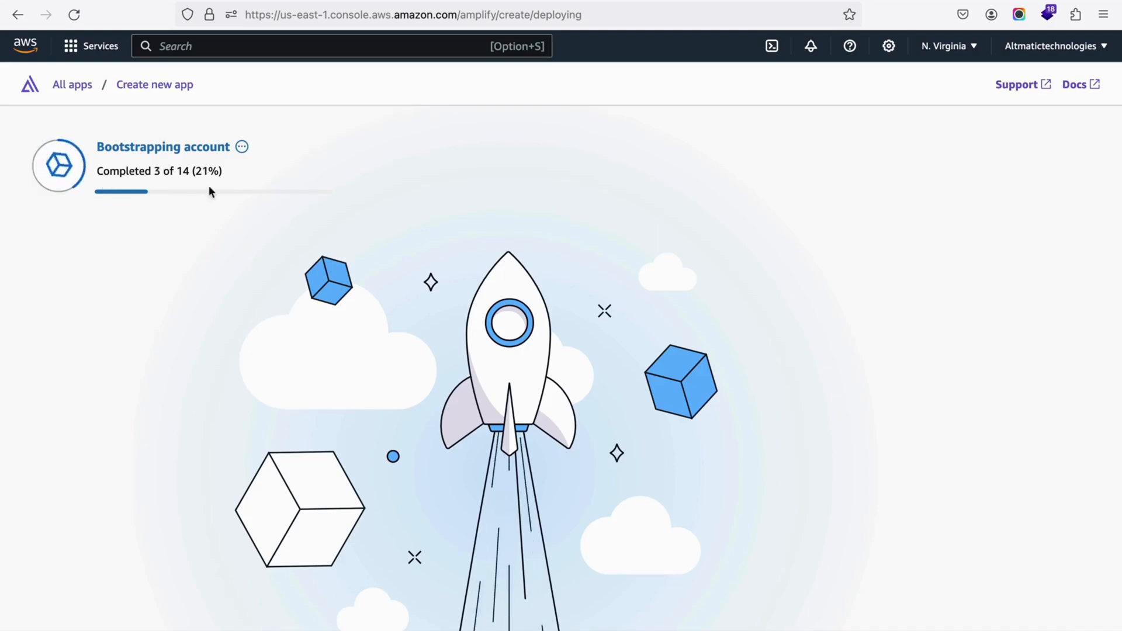
pyautogui.moveTo(198, 174); pyautogui.dragTo(223, 171)
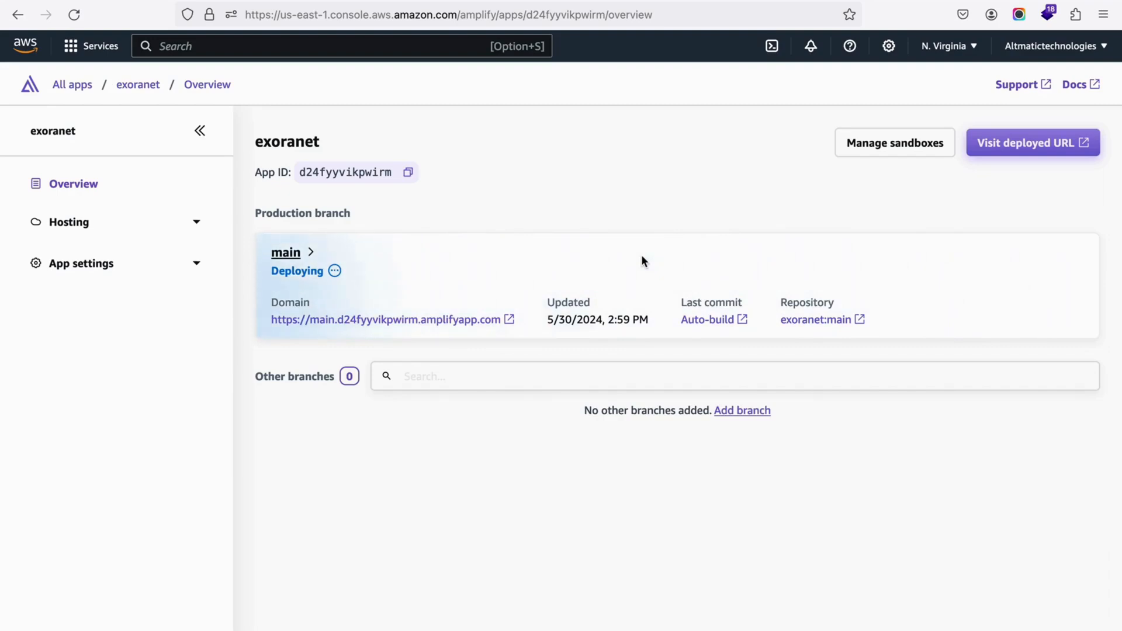
# Step: Open the main branch's deployments and monitor the build duration and status of Deployment 1
pyautogui.click(332, 272)
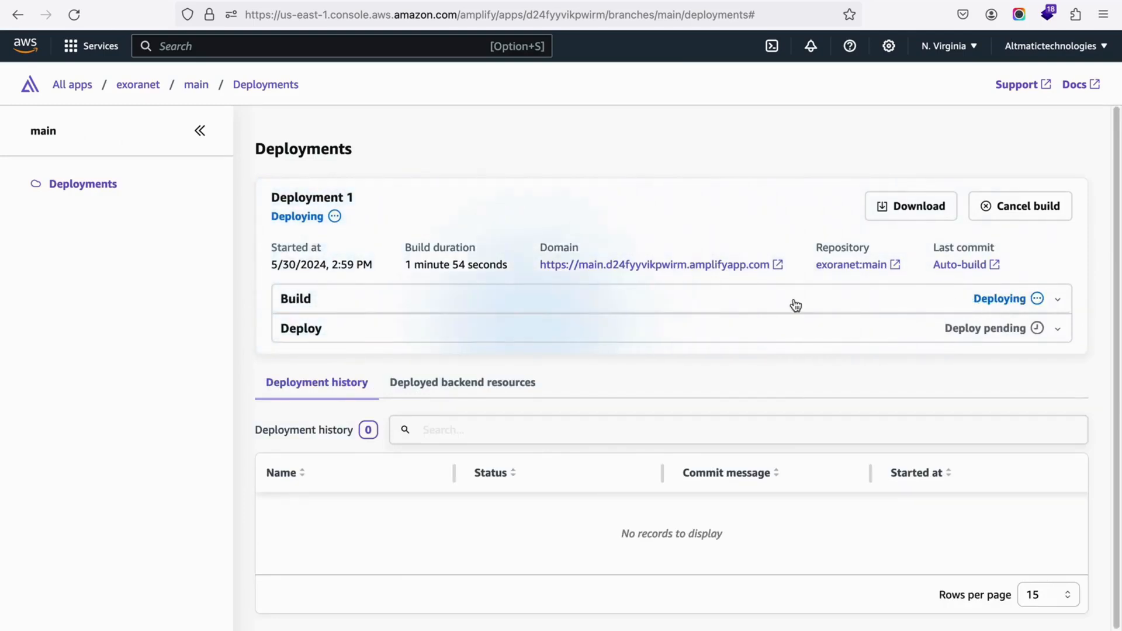
pyautogui.moveTo(406, 266); pyautogui.dragTo(506, 265)
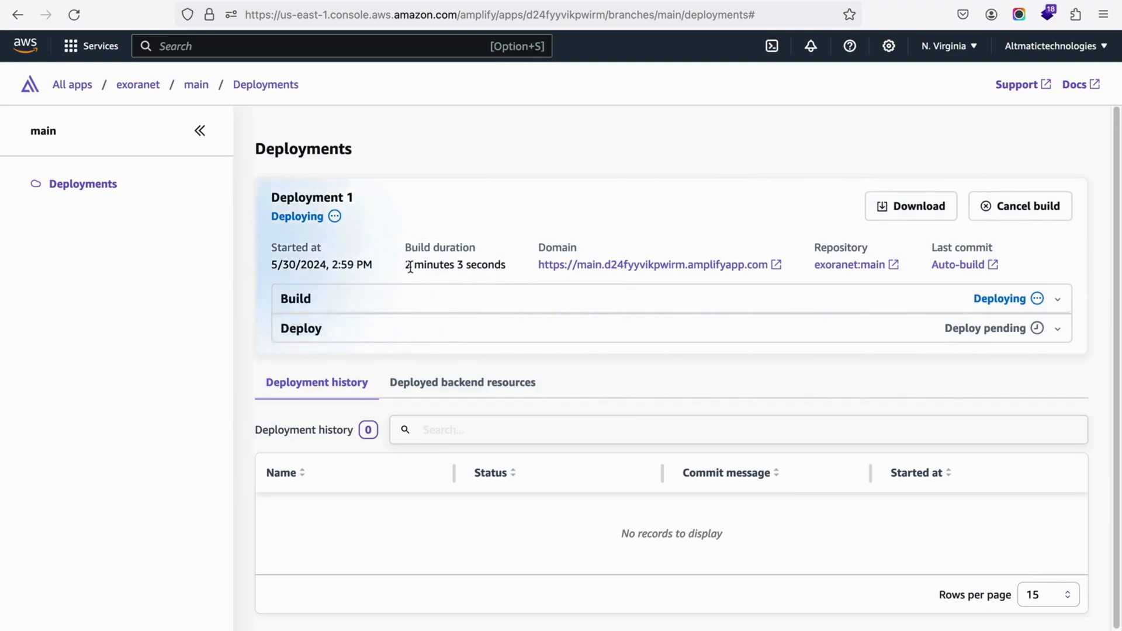
pyautogui.moveTo(407, 264); pyautogui.dragTo(506, 264)
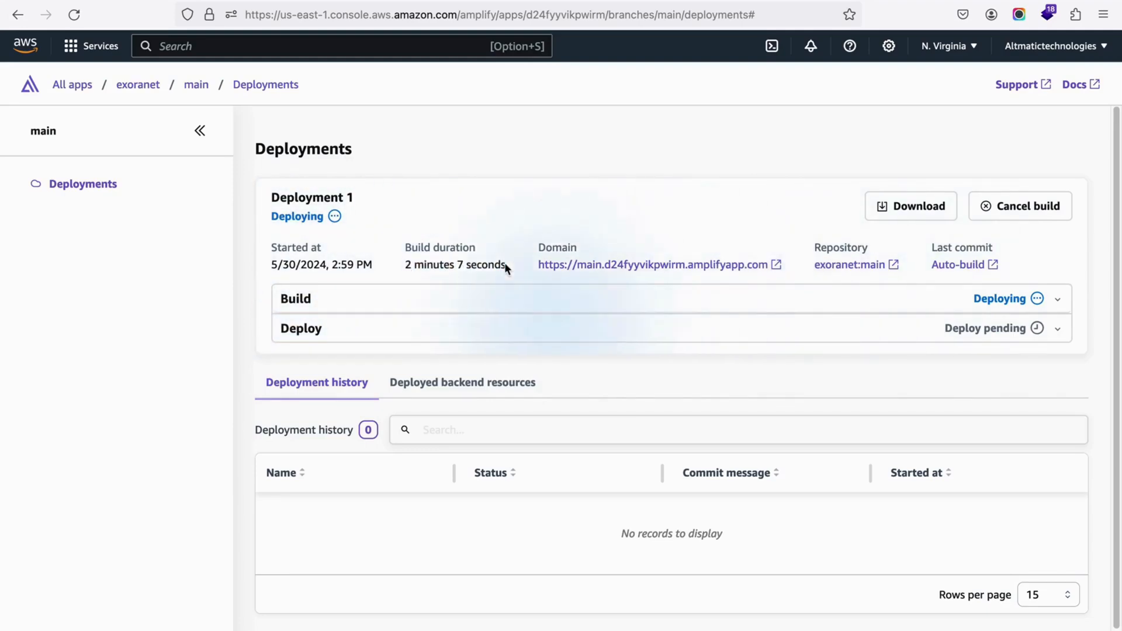
pyautogui.moveTo(407, 265); pyautogui.dragTo(510, 264)
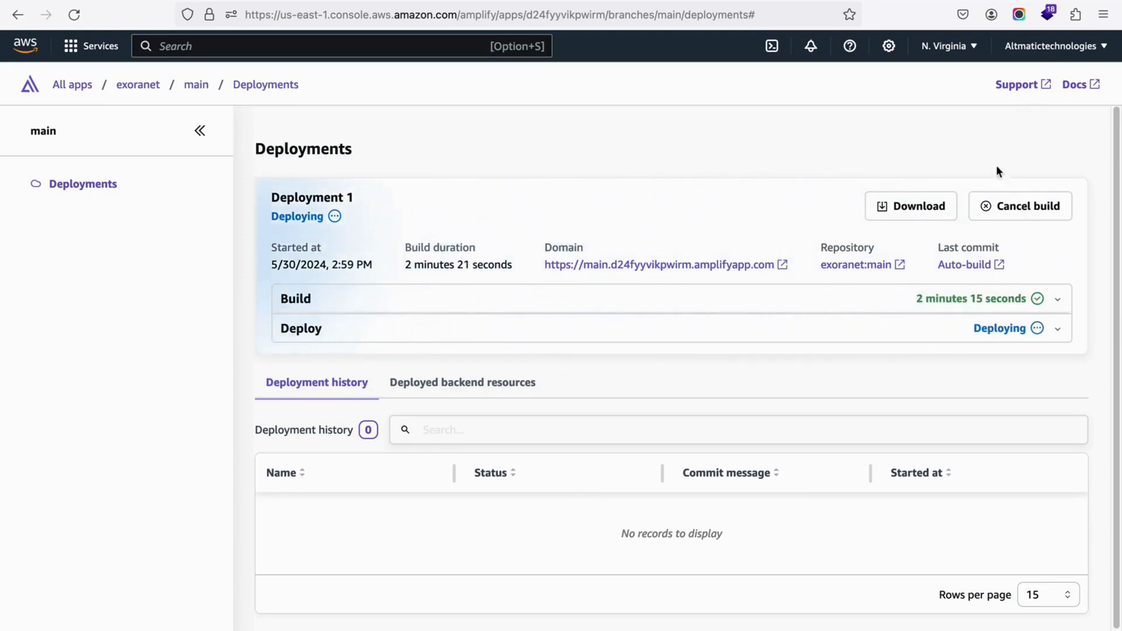
pyautogui.moveTo(407, 267); pyautogui.dragTo(514, 265)
pyautogui.click(529, 229)
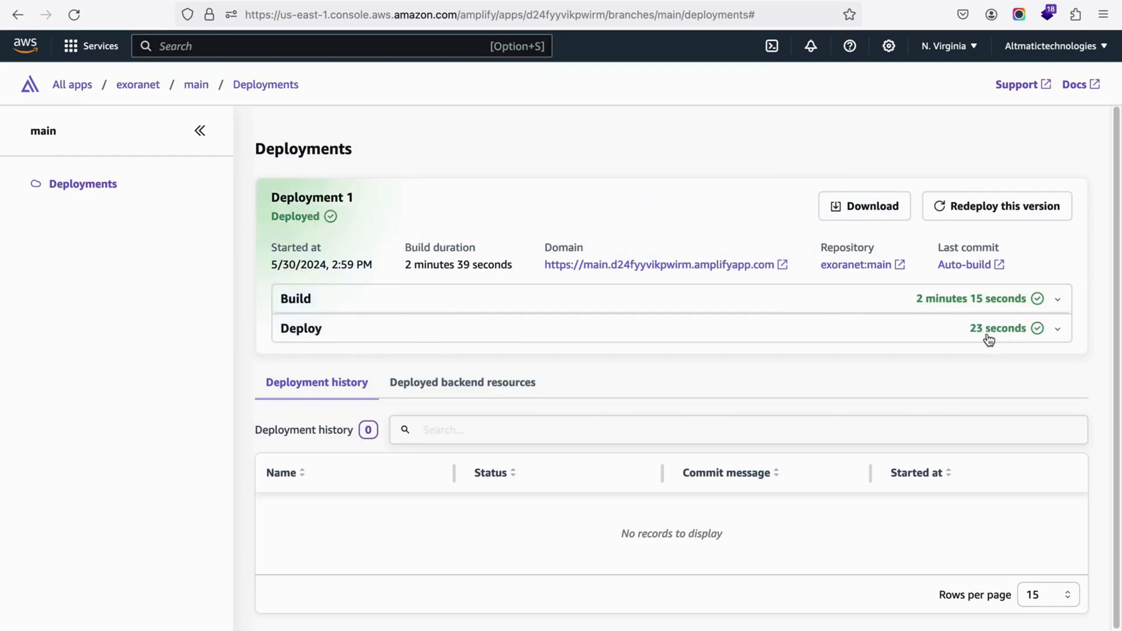
# Step: Go back to the list of all apps, view the exoranet app and open its main branch domain
pyautogui.click(72, 87)
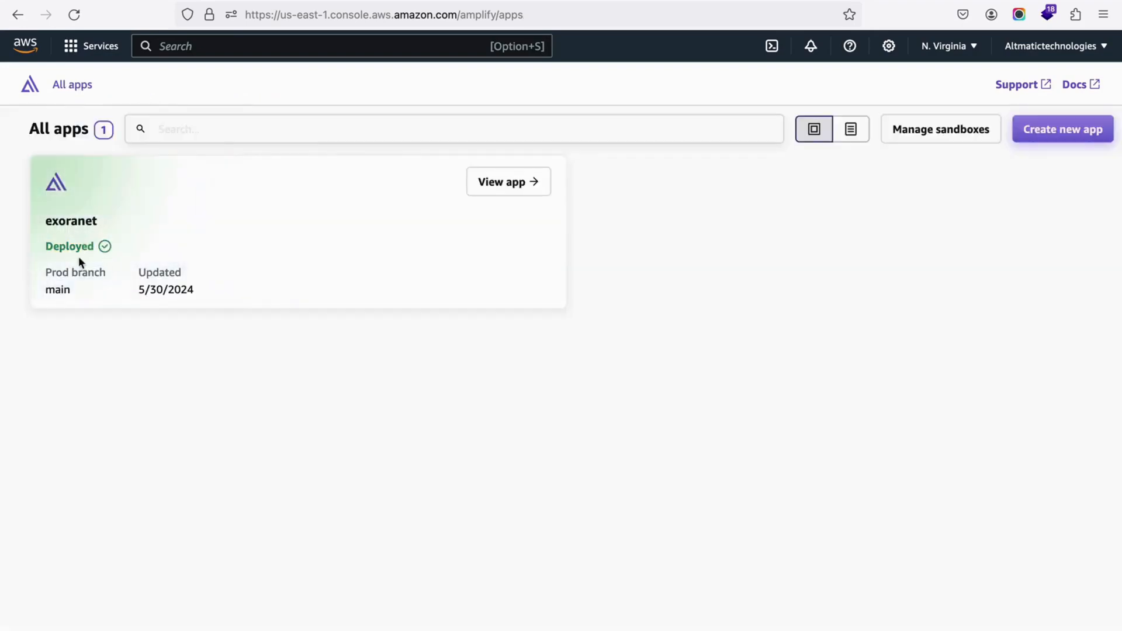
pyautogui.click(495, 190)
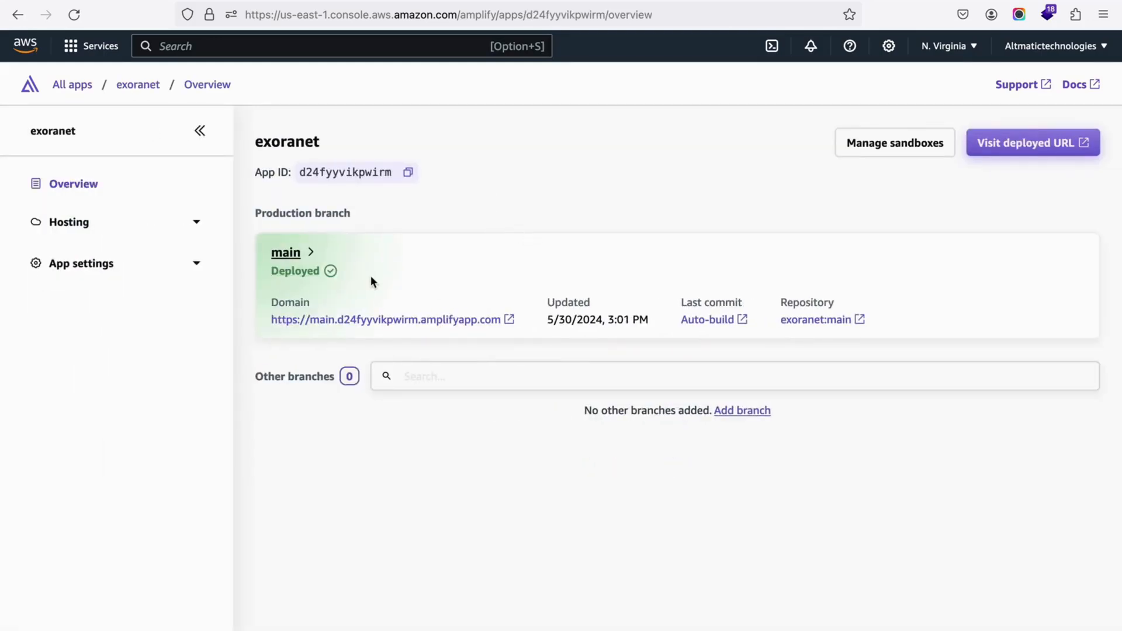
pyautogui.click(509, 319)
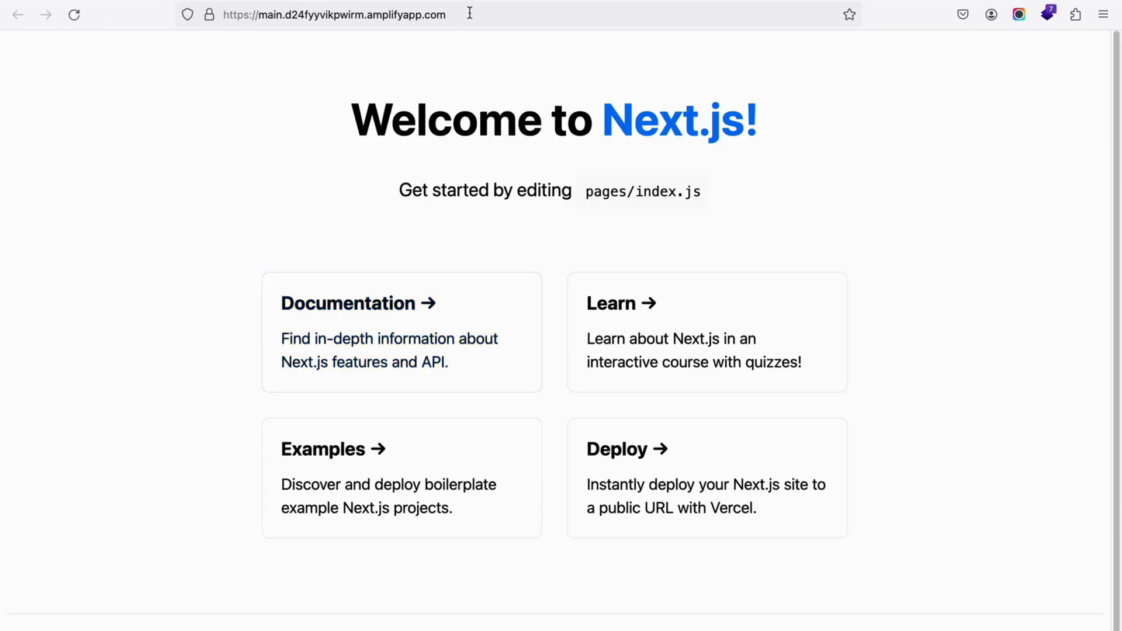
# Step: Compare the deployed amplifyapp.com site with the local version at localhost:3000
pyautogui.moveTo(469, 13); pyautogui.dragTo(114, 67)
pyautogui.click(104, 160)
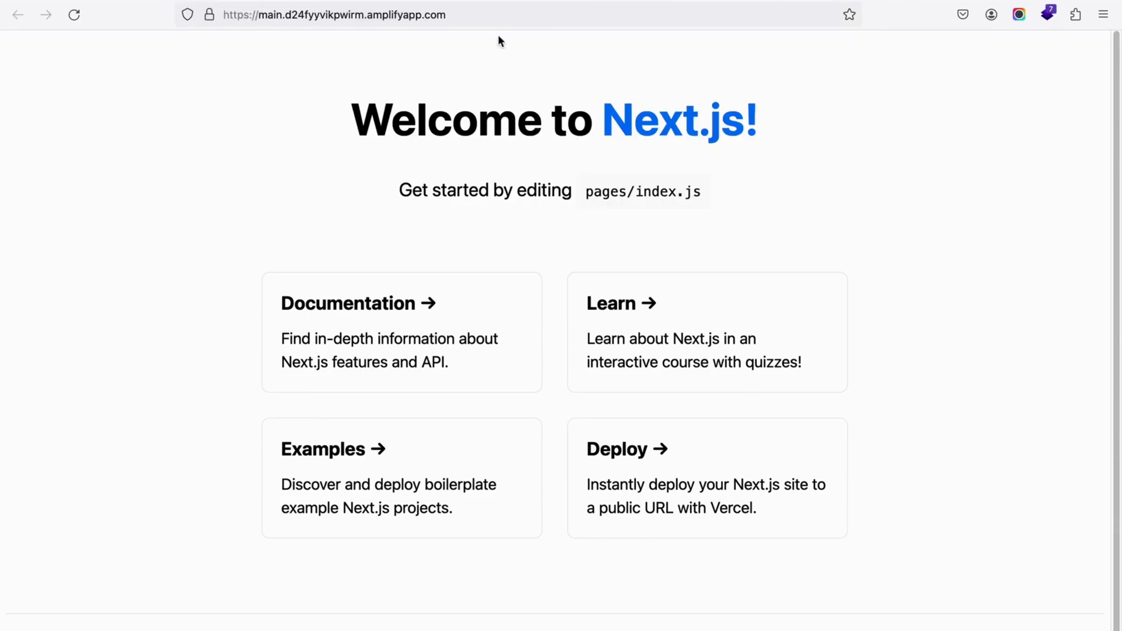
pyautogui.click(496, 23)
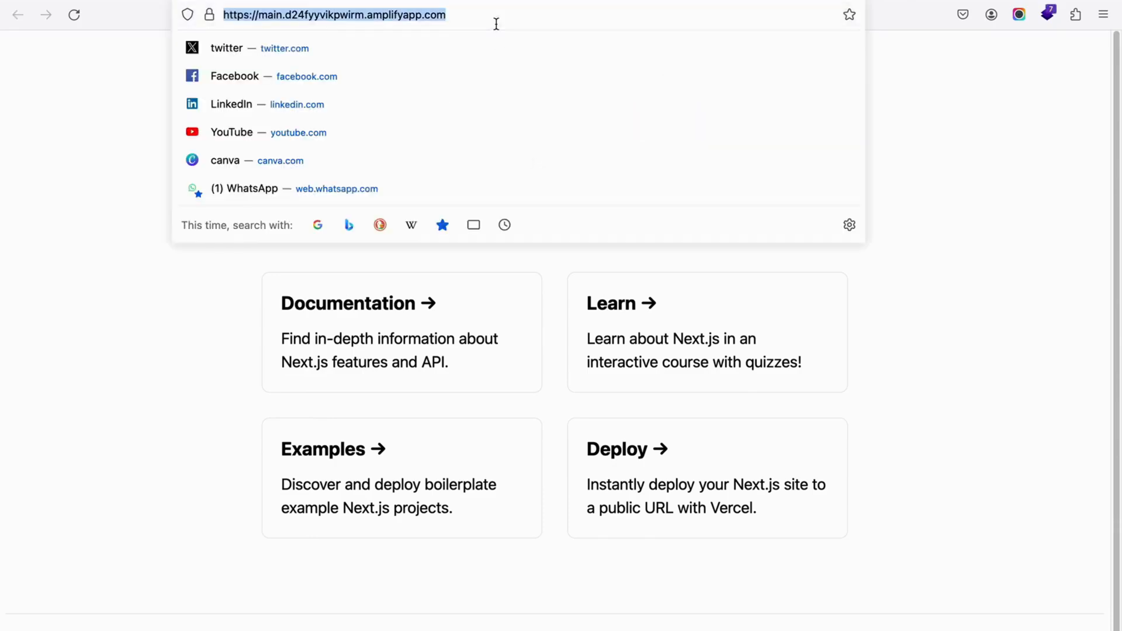
pyautogui.click(61, 134)
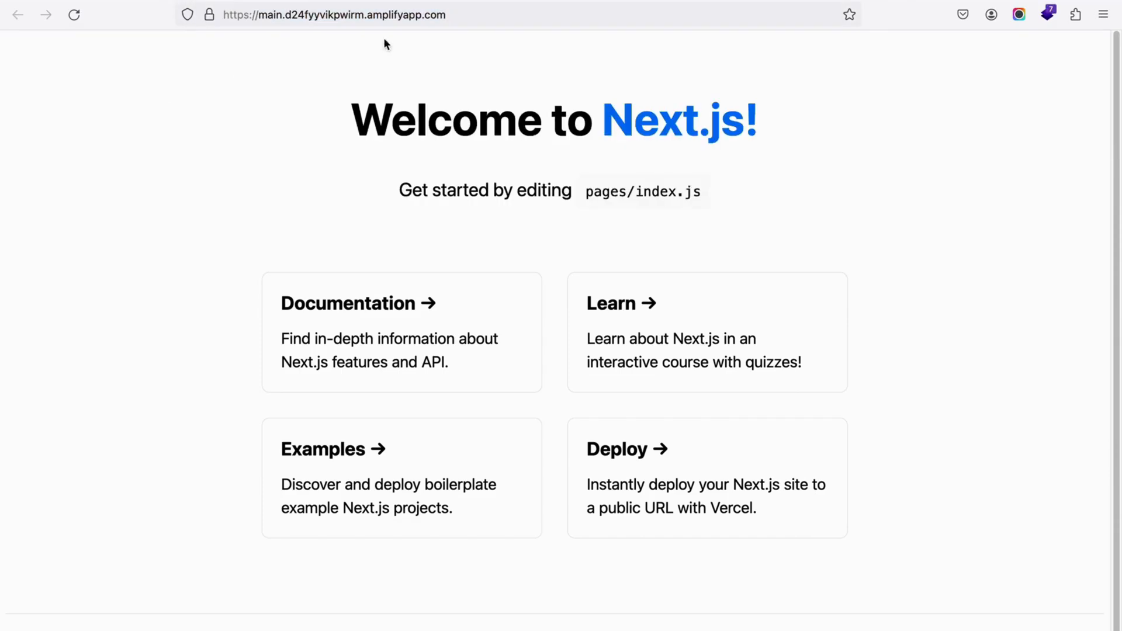
pyautogui.click(486, 17)
pyautogui.click(86, 177)
# Step: Find and launch Visual Studio Code from Launchpad
pyautogui.press('super+Tab')
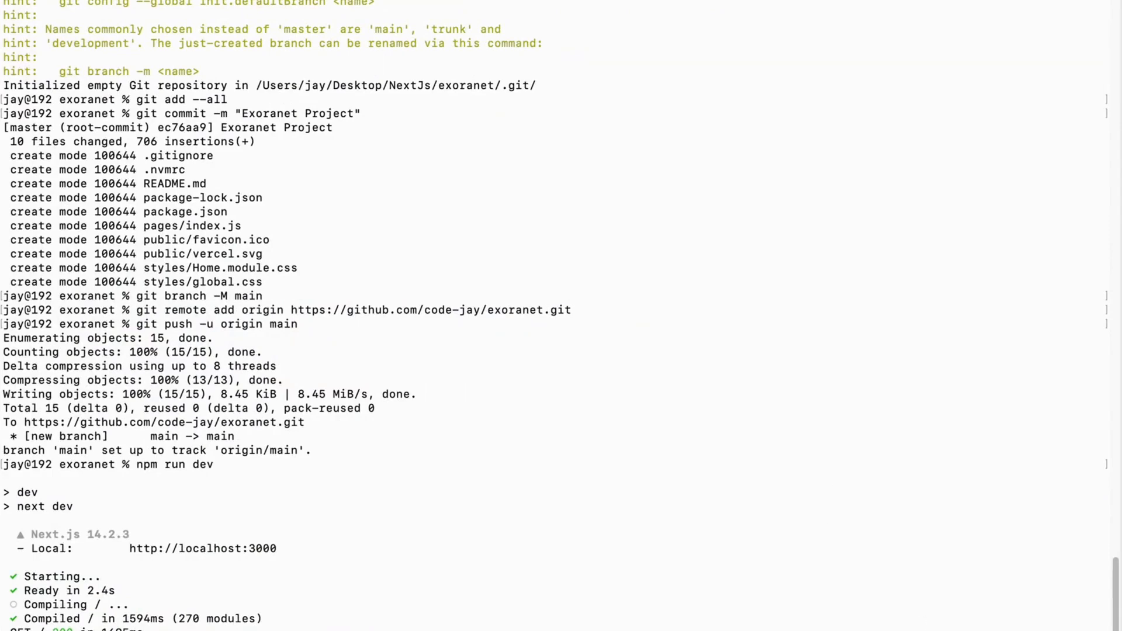
pyautogui.moveTo(923, 629)
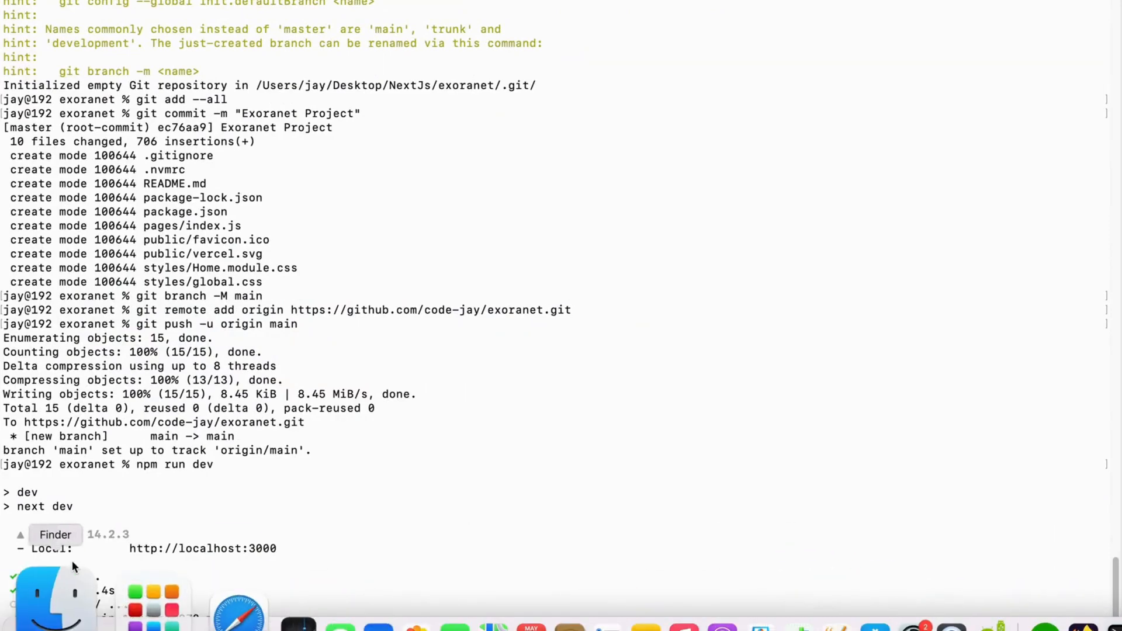
pyautogui.click(102, 600)
pyautogui.write('vis')
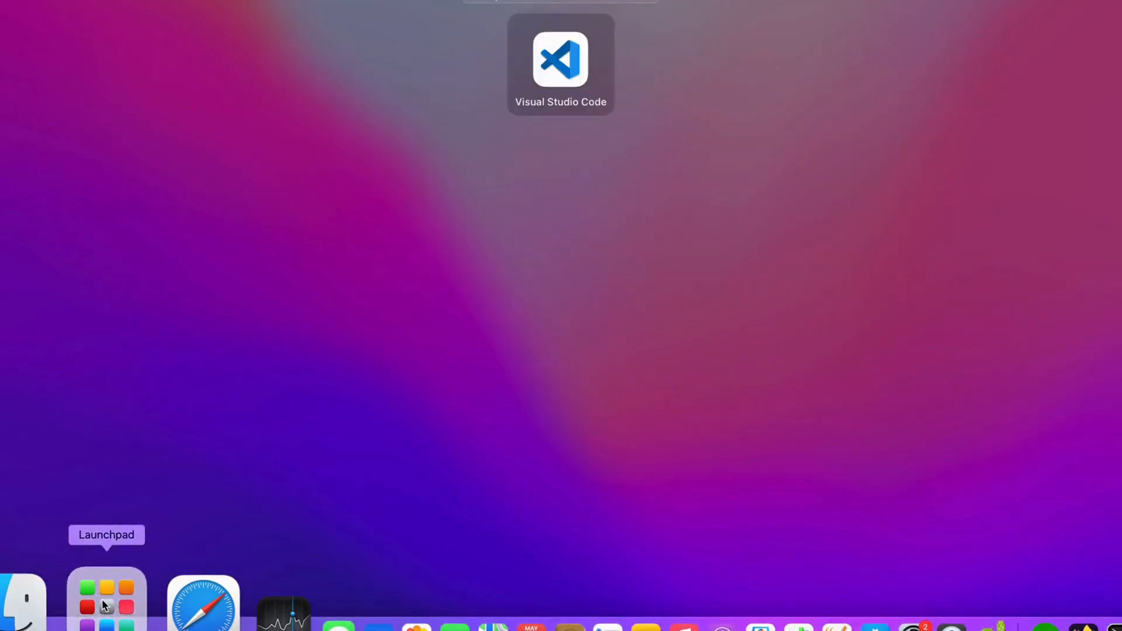
pyautogui.press('Return')
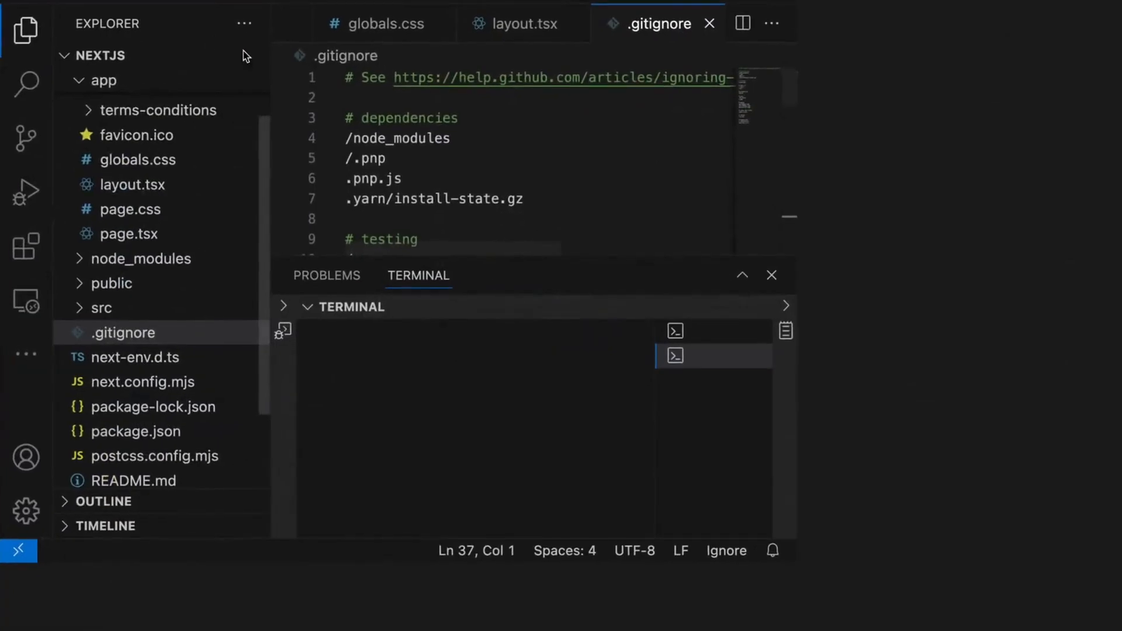
# Step: Open the exoranet folder from the NextJs directory as the project in Visual Studio Code
pyautogui.click(91, 1)
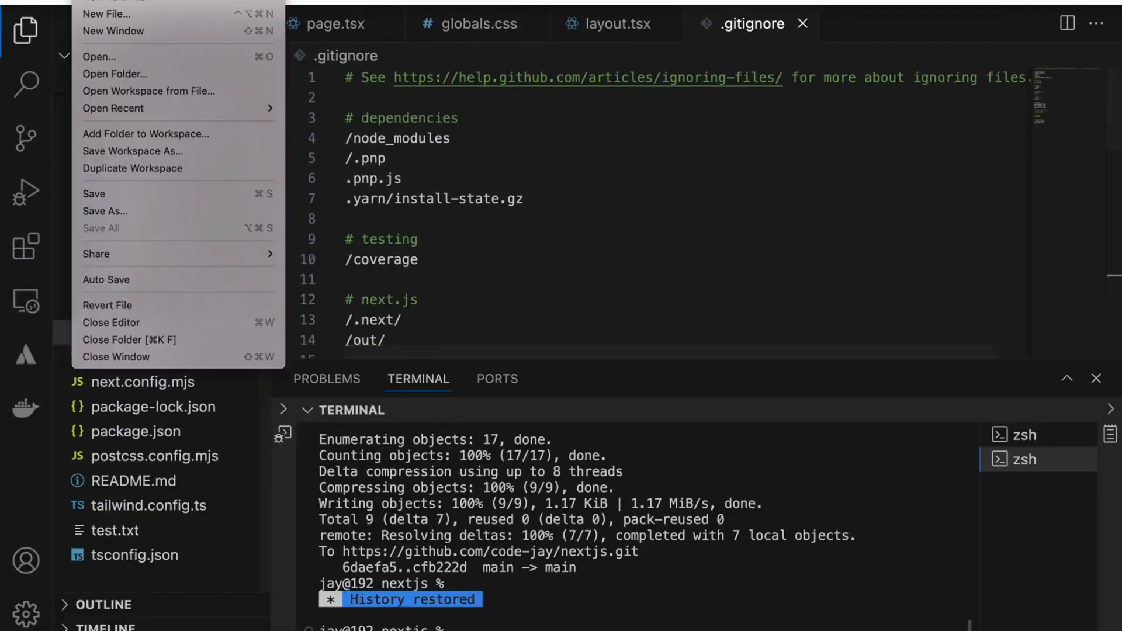
pyautogui.click(104, 74)
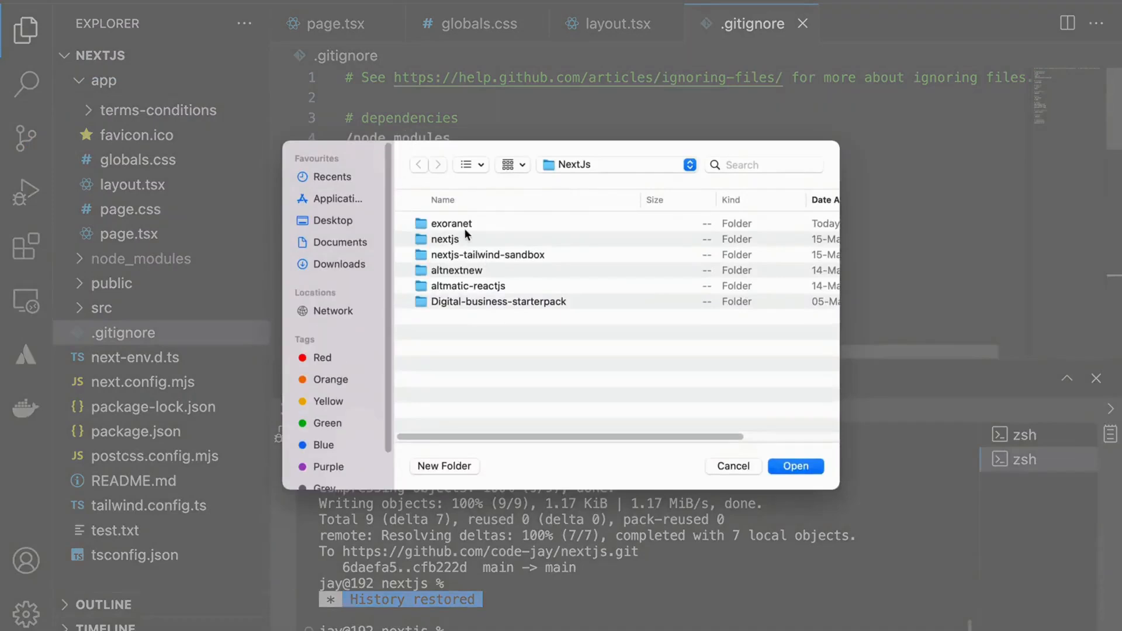
pyautogui.doubleClick(422, 228)
pyautogui.click(808, 465)
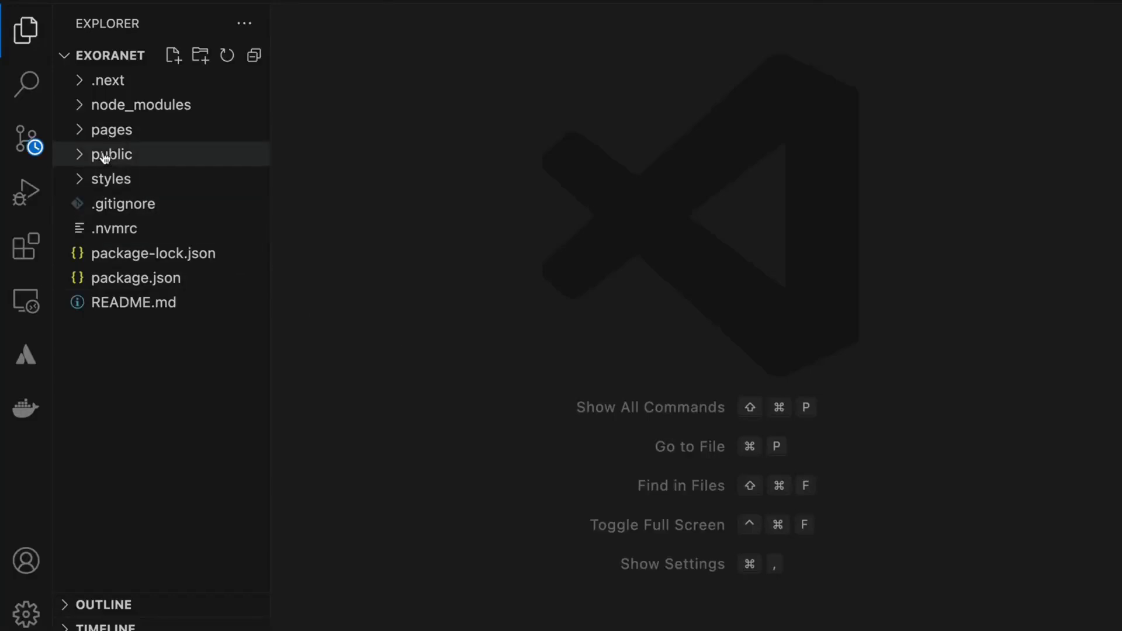
# Step: Open index.js from the pages folder in the editor, leaving the public folder collapsed
pyautogui.click(105, 154)
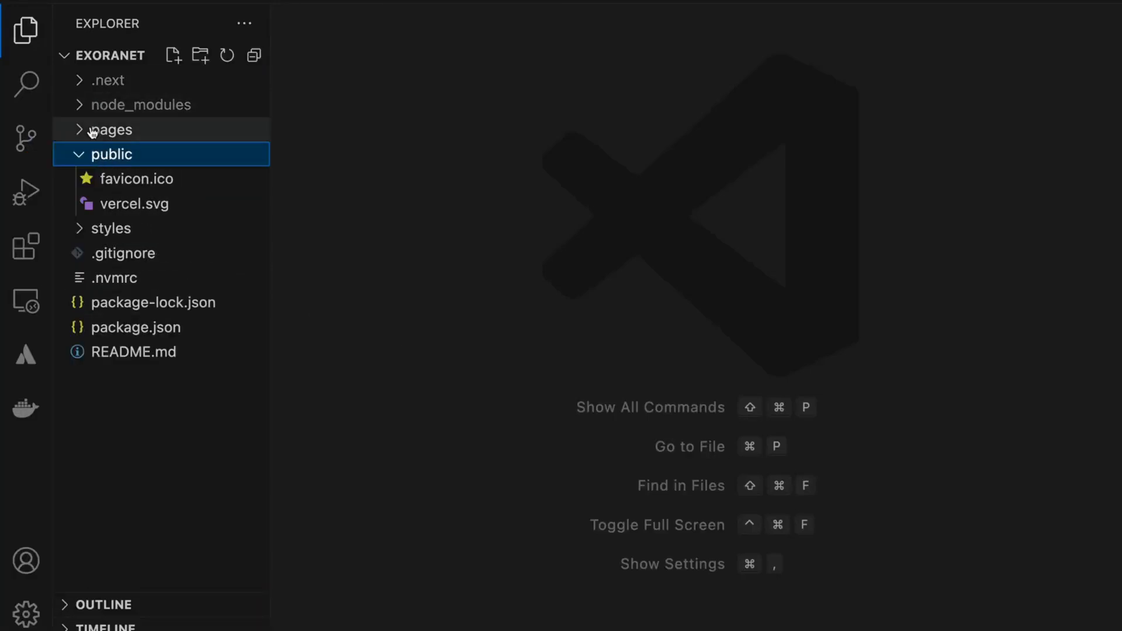
pyautogui.click(92, 132)
pyautogui.click(104, 154)
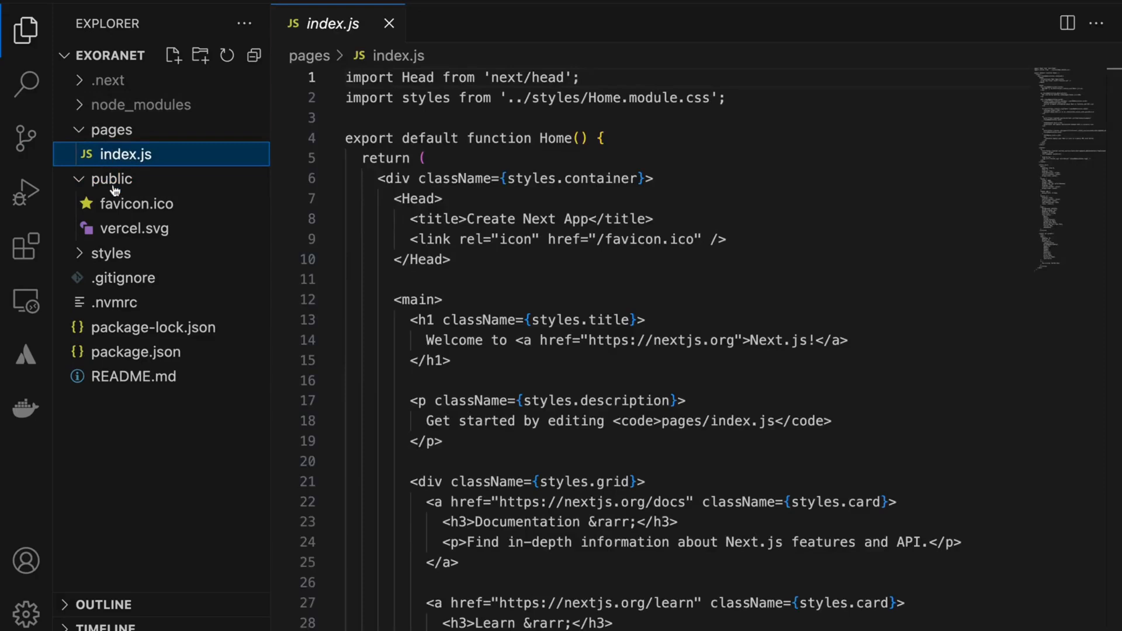
pyautogui.click(113, 179)
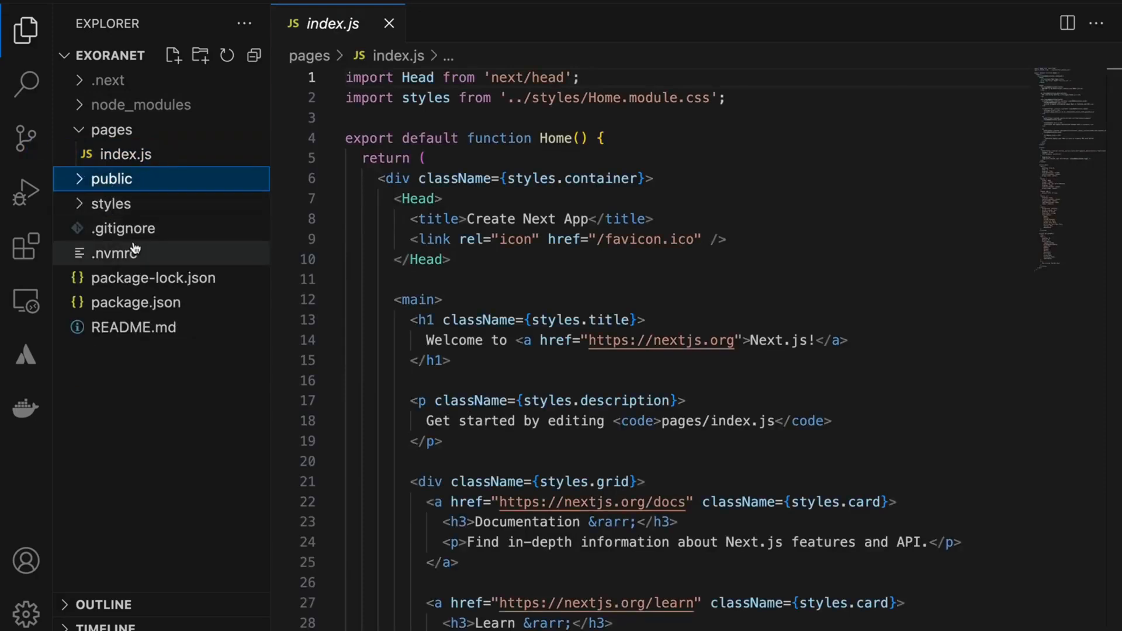
pyautogui.click(121, 153)
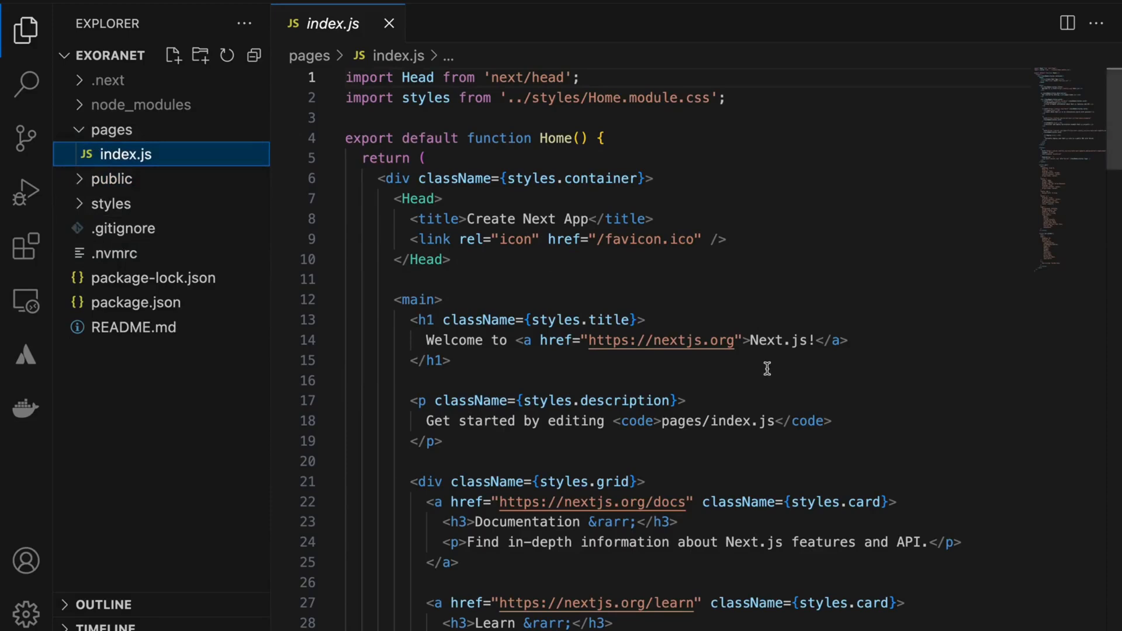
# Step: Append " Test Website" after "Next.js!" in the heading link on line 14 of index.js and save the file
pyautogui.moveTo(748, 339); pyautogui.dragTo(815, 339)
pyautogui.click(815, 339)
pyautogui.write('!')
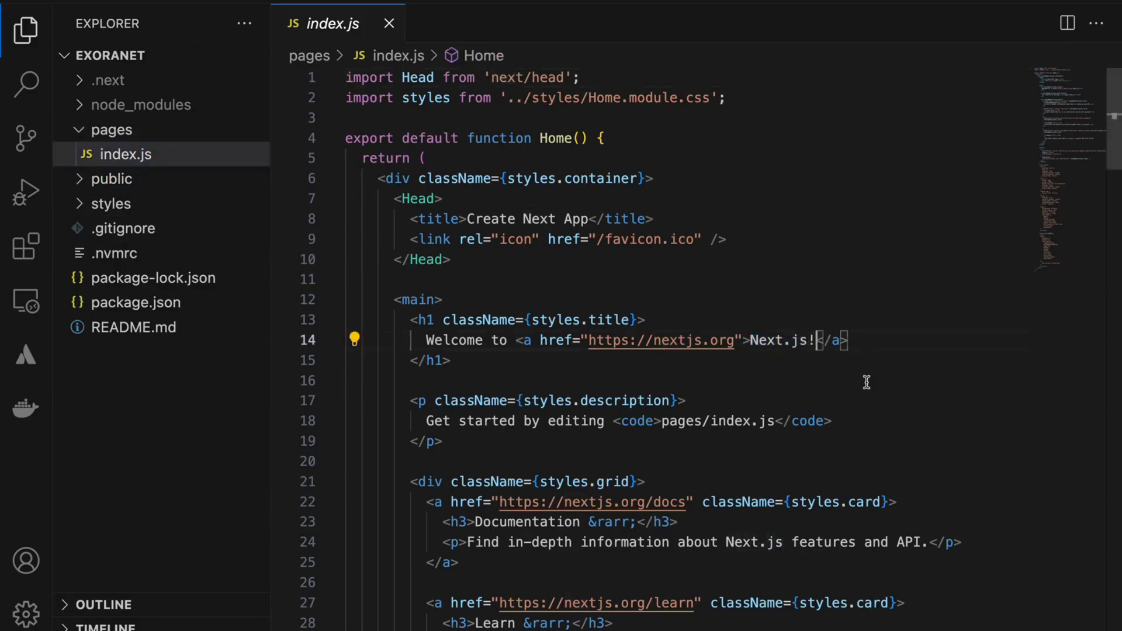
pyautogui.write(' Test W')
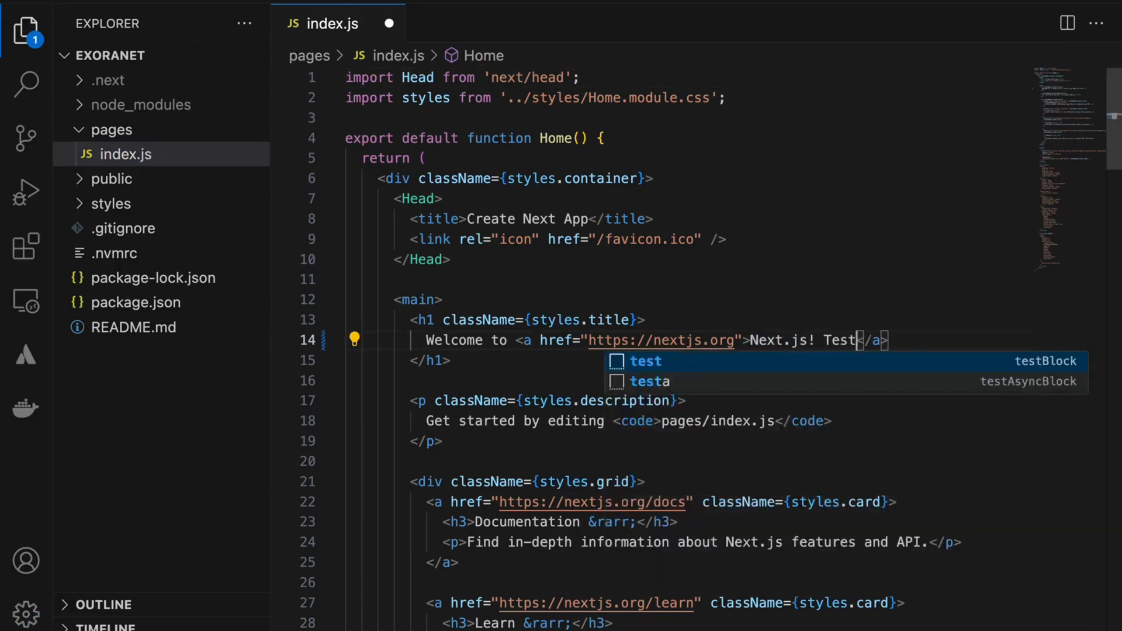
pyautogui.write('ebsite')
pyautogui.press('super+s')
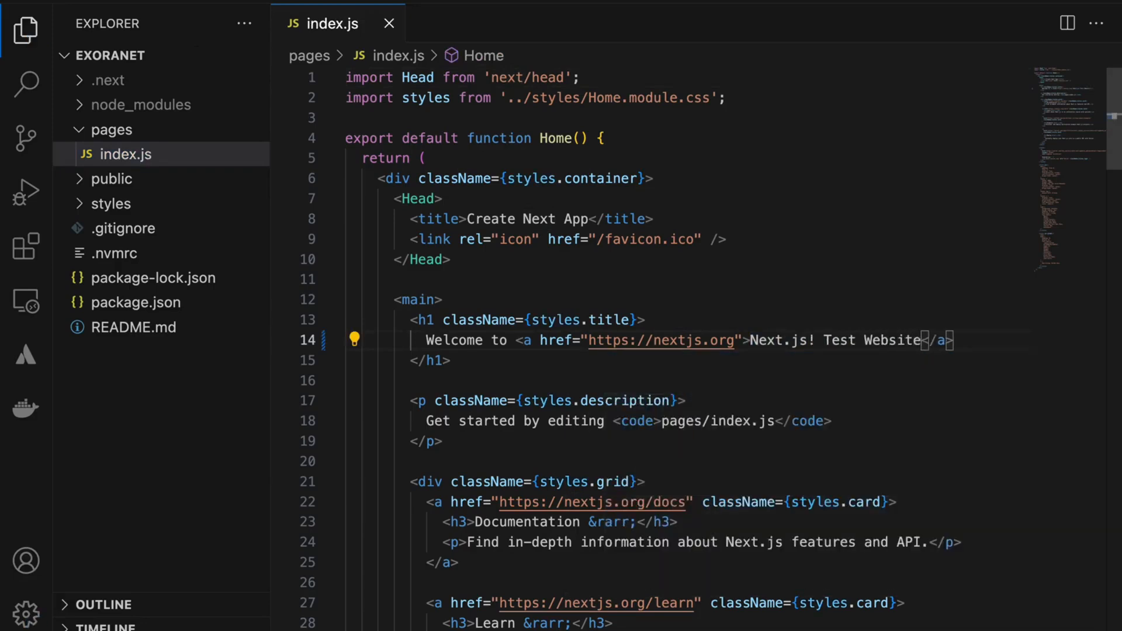
# Step: Open a new integrated terminal in the exoranet project and stage all changes with git add --all
pyautogui.click(329, 3)
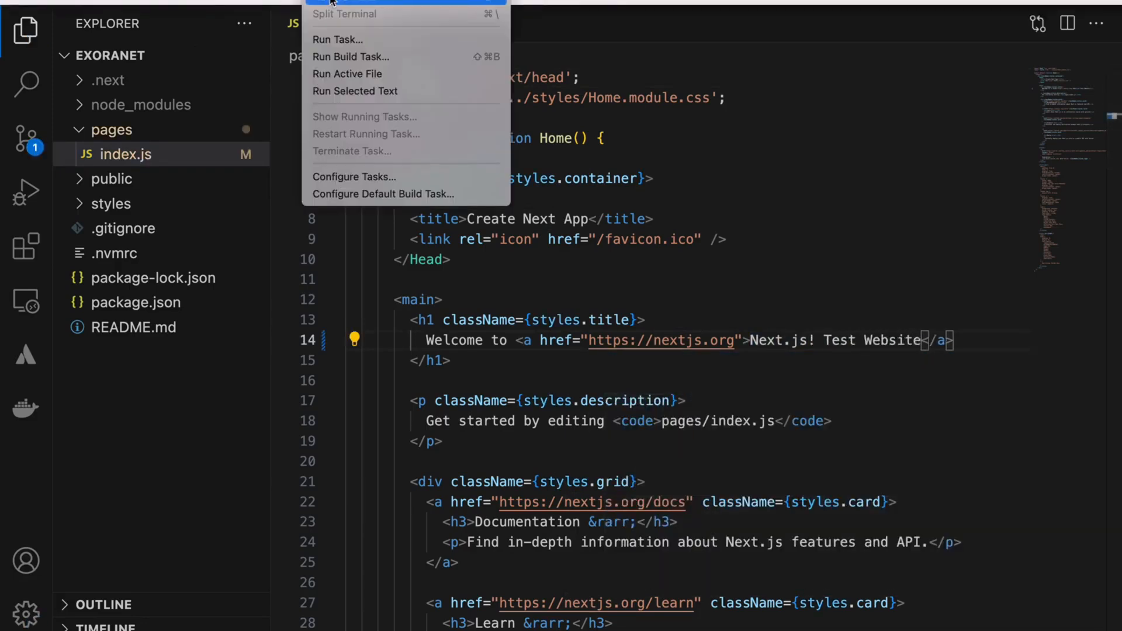
pyautogui.click(330, 2)
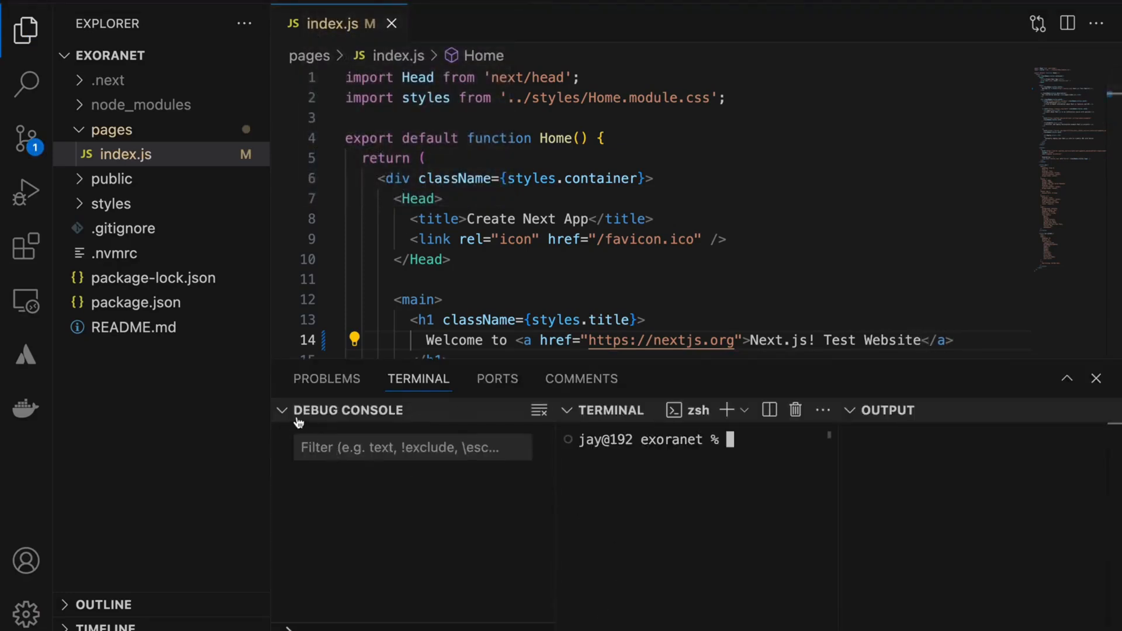
pyautogui.click(596, 413)
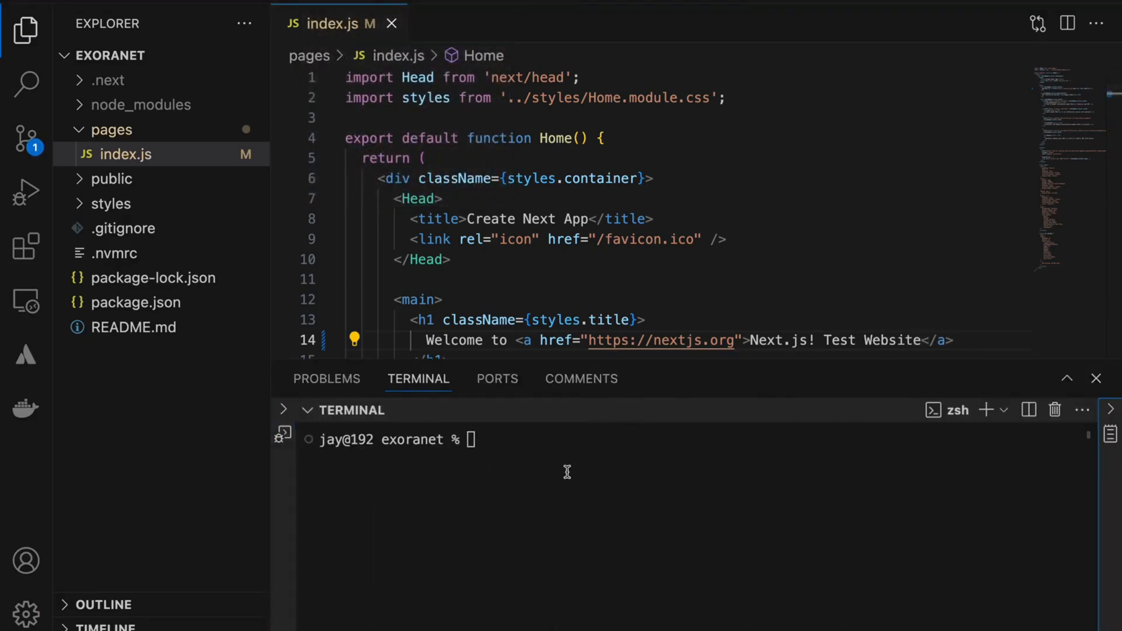
pyautogui.write('git ')
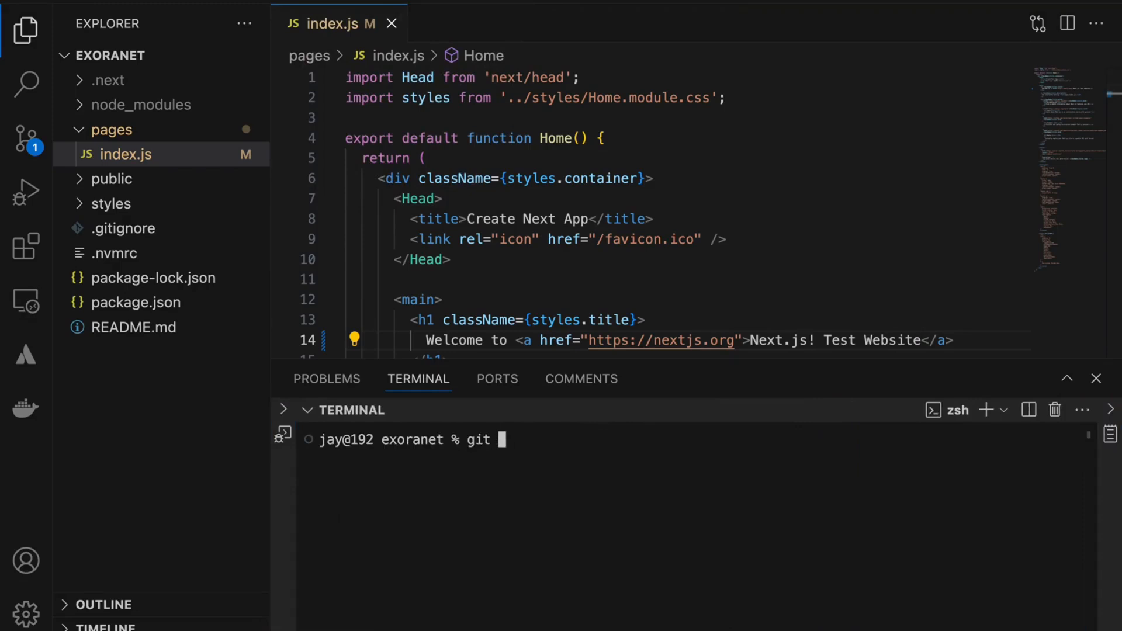
pyautogui.write('add --all')
pyautogui.press('Return')
# Step: Commit the staged changes with the message "Test" and push them to the remote repository with git push
pyautogui.write('git coo')
pyautogui.press('BackSpace')
pyautogui.write('mmit -m "Test"')
pyautogui.press('Return')
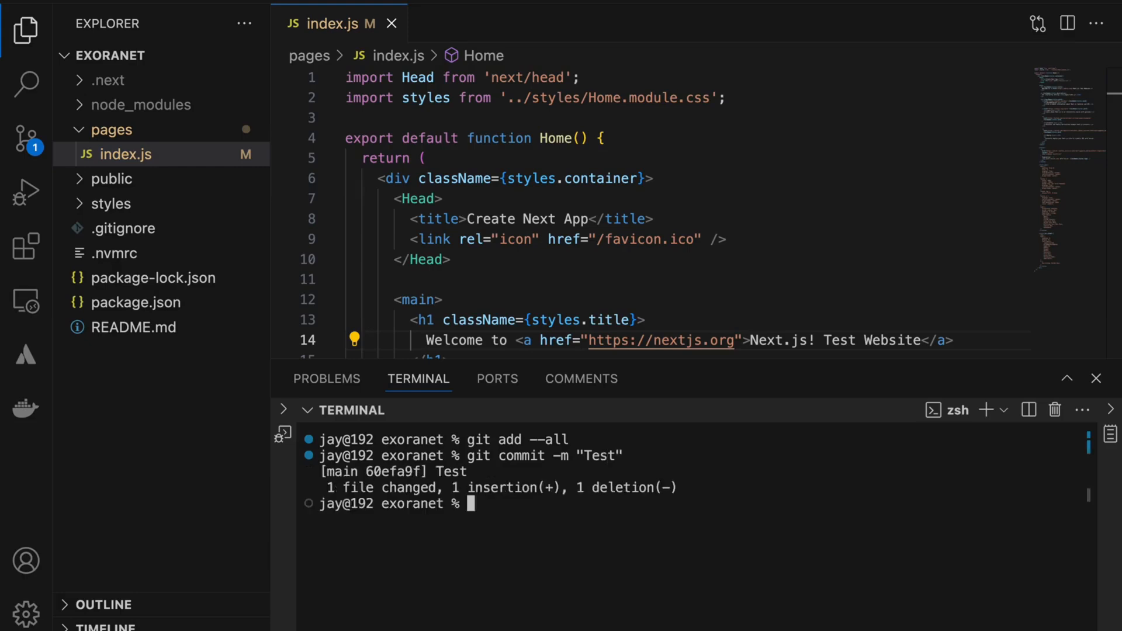
pyautogui.write('git push')
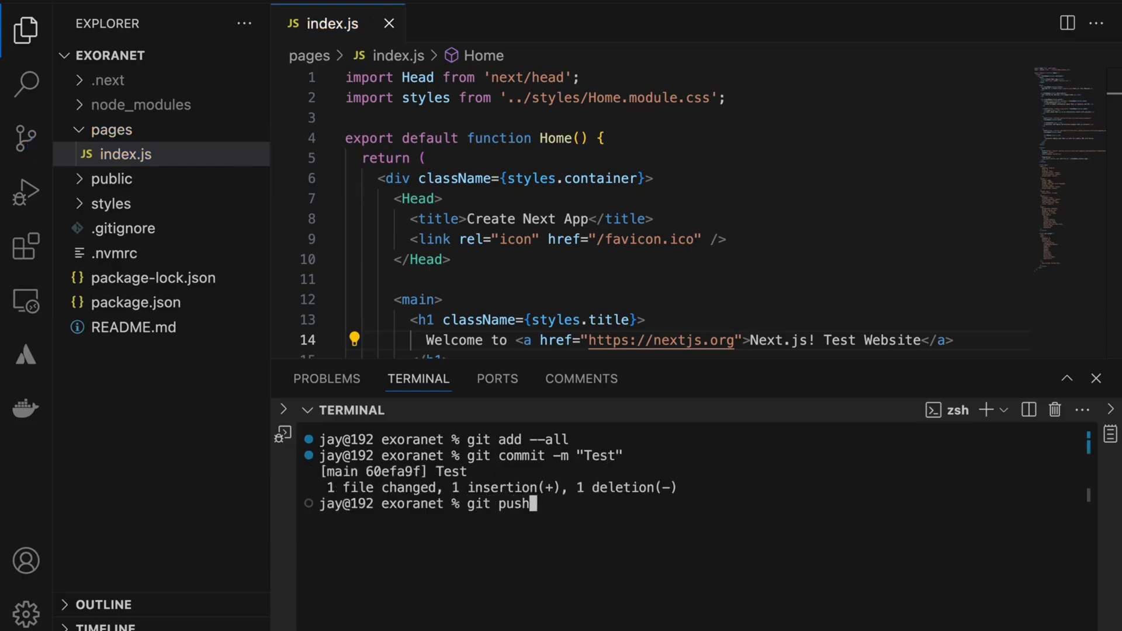
pyautogui.press('Return')
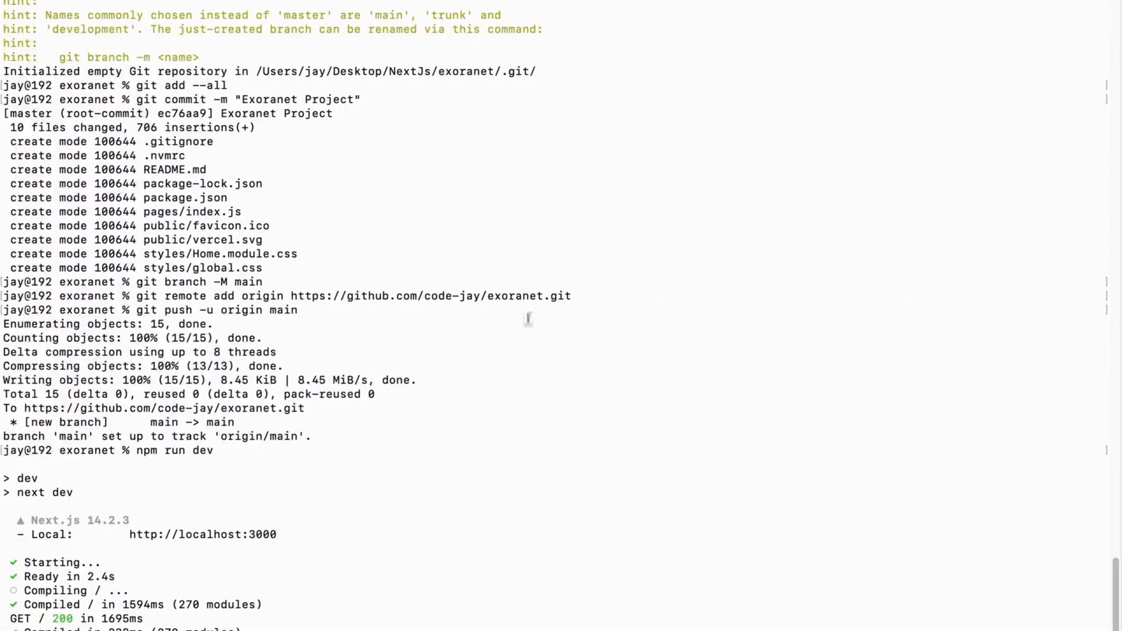
# Step: Switch to the browser with the deployed site and go to GoDaddy's DNS Management page for ixoranet.com
pyautogui.press('super+Tab')
pyautogui.press('super+Tab')
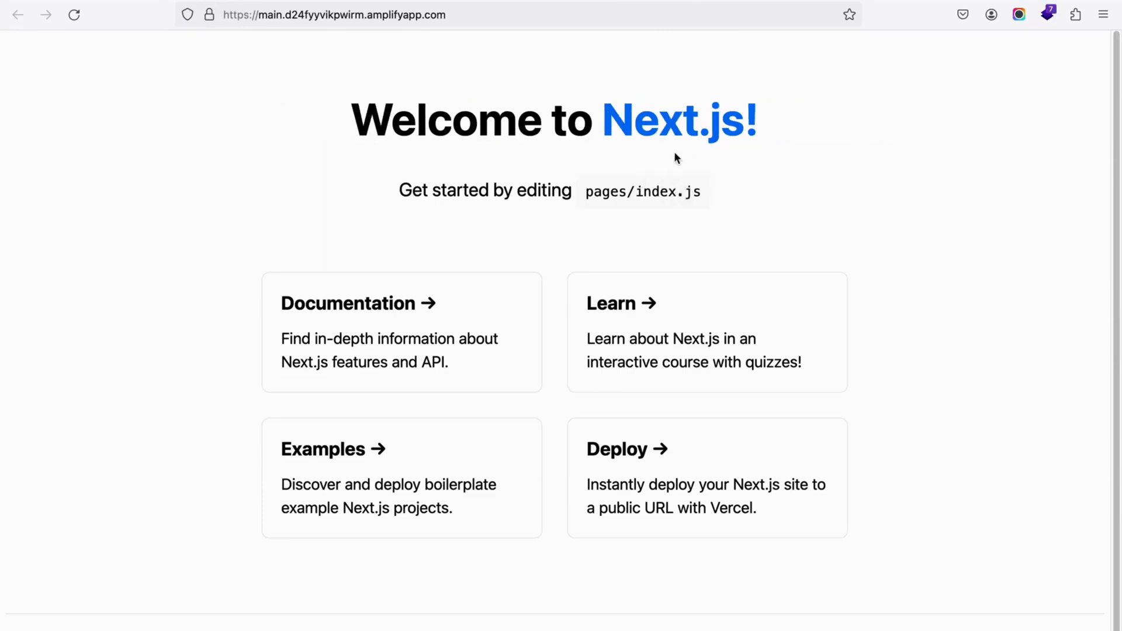
pyautogui.hotkey('ctrl', 'Tab')
pyautogui.click(503, 16)
pyautogui.click(56, 180)
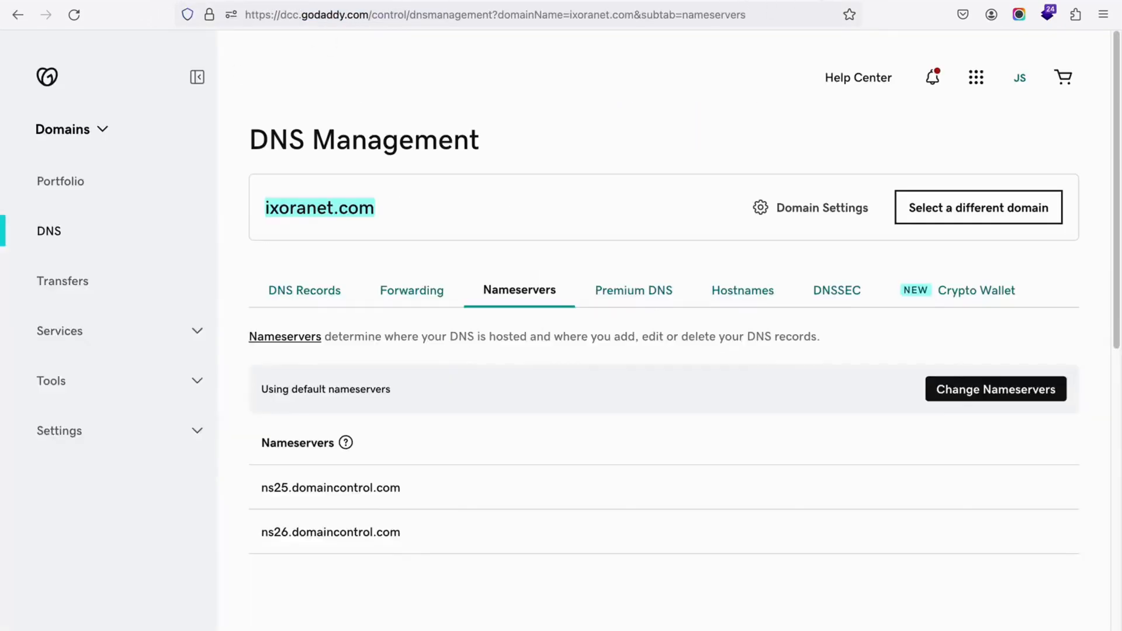
# Step: Copy the domain name ixoranet.com from the DNS Management page and return to the exoranet app in AWS Amplify
pyautogui.moveTo(263, 210); pyautogui.dragTo(407, 220)
pyautogui.click(405, 215)
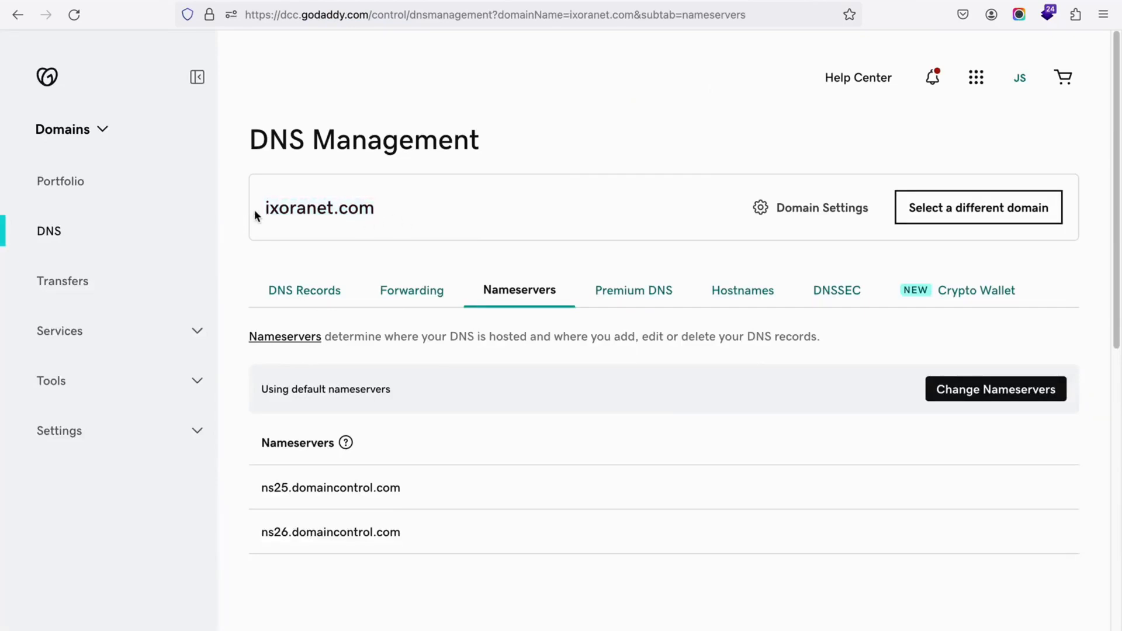
pyautogui.moveTo(266, 208); pyautogui.dragTo(391, 220)
pyautogui.press('super+c')
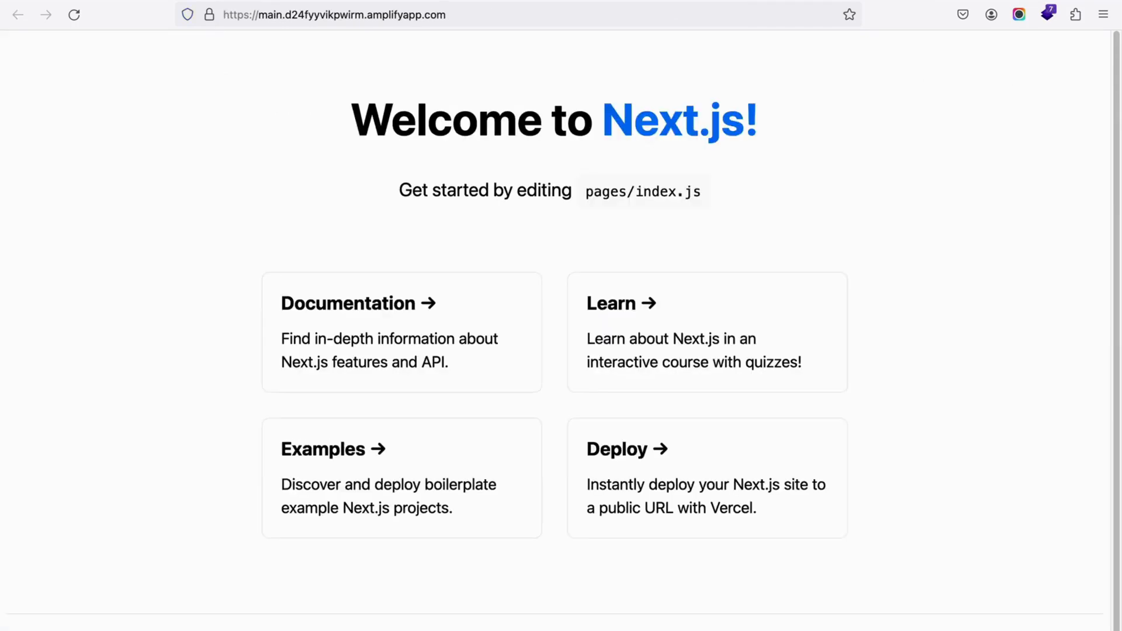
pyautogui.click(50, 0)
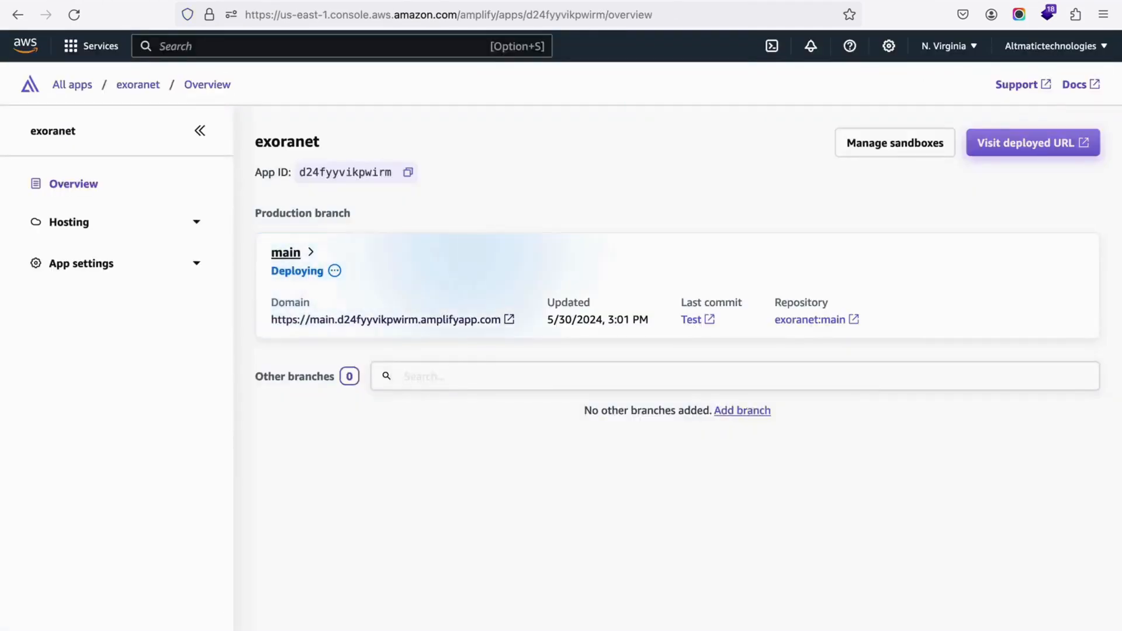
pyautogui.rightClick(76, 50)
pyautogui.click(69, 56)
pyautogui.click(68, 54)
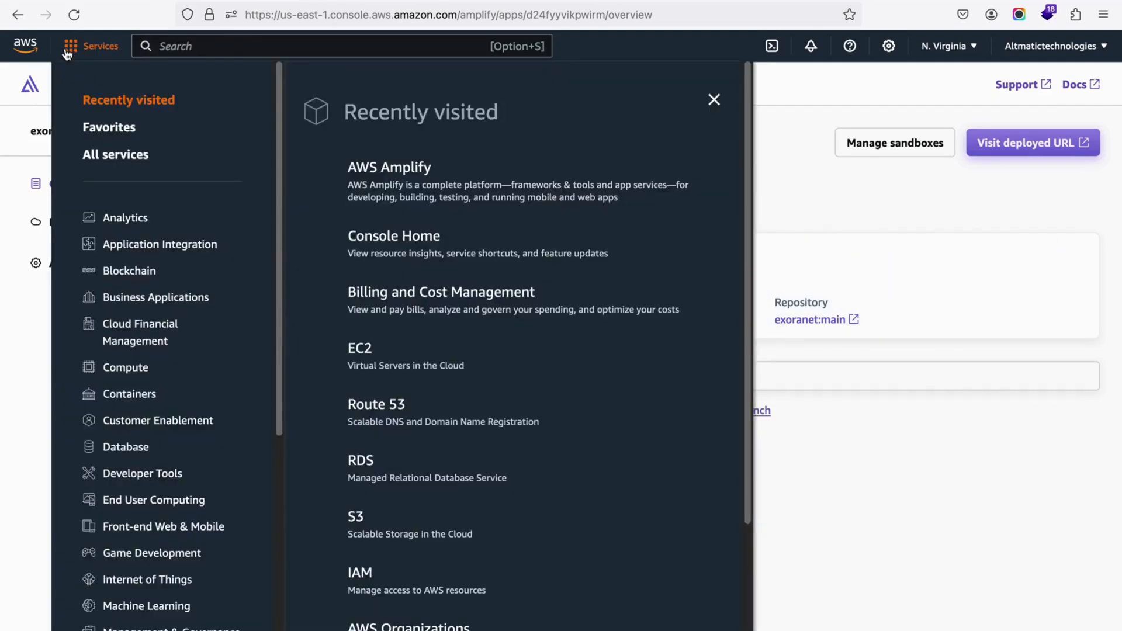
pyautogui.click(376, 407)
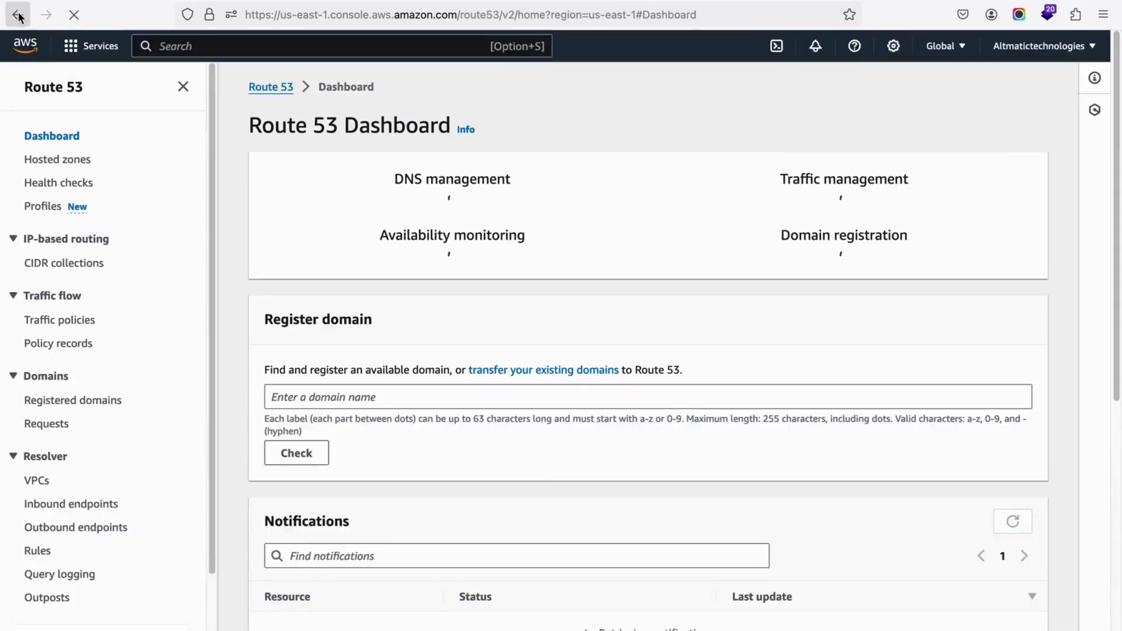
pyautogui.click(18, 15)
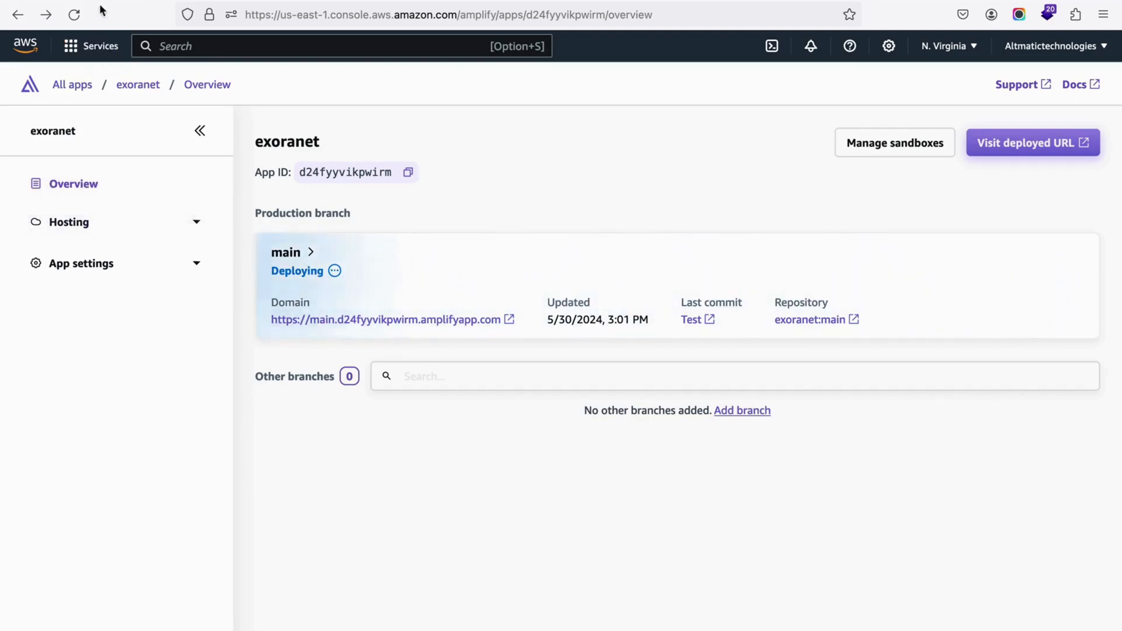
# Step: Open the Route 53 console from the recently visited AWS services in a separate browser tab
pyautogui.rightClick(90, 47)
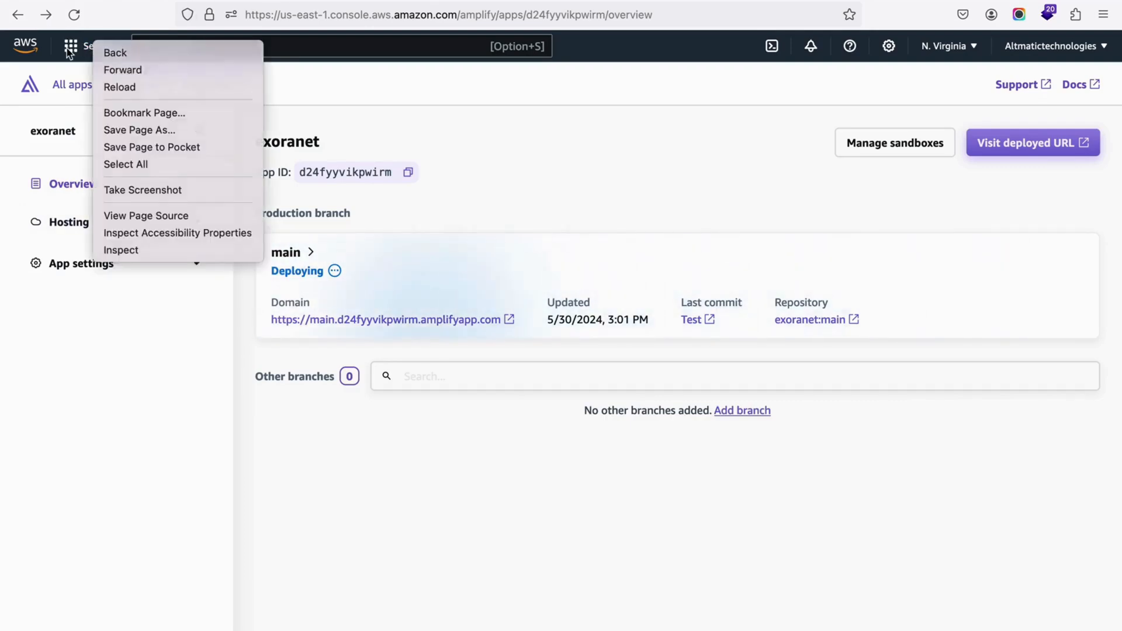
pyautogui.press('Escape')
pyautogui.click(77, 51)
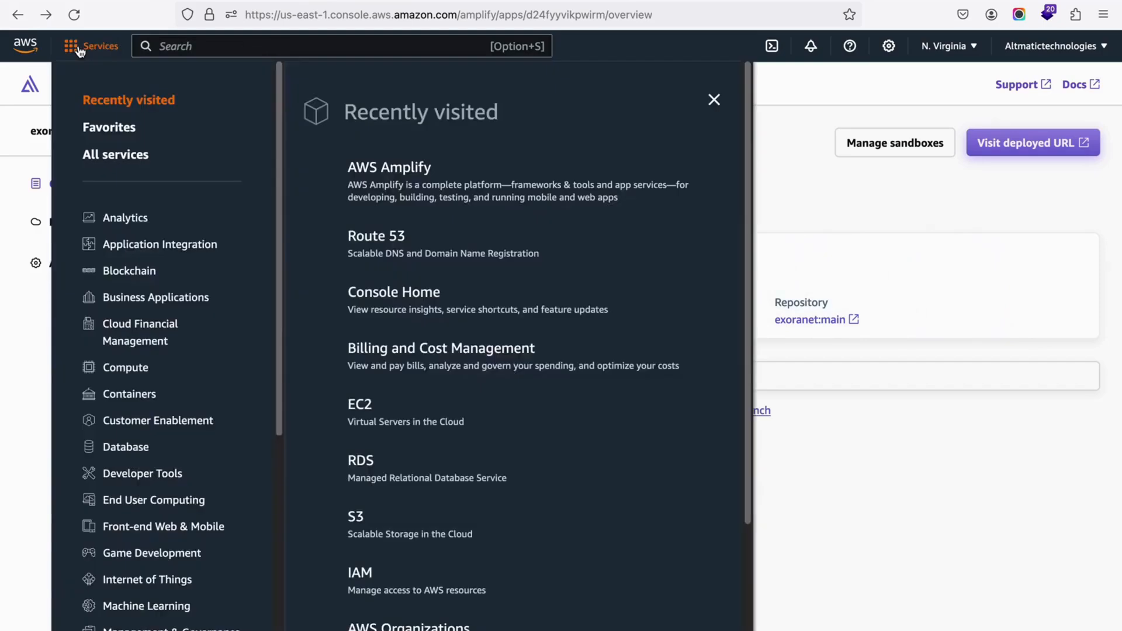
pyautogui.rightClick(389, 238)
pyautogui.click(421, 245)
pyautogui.click(203, 0)
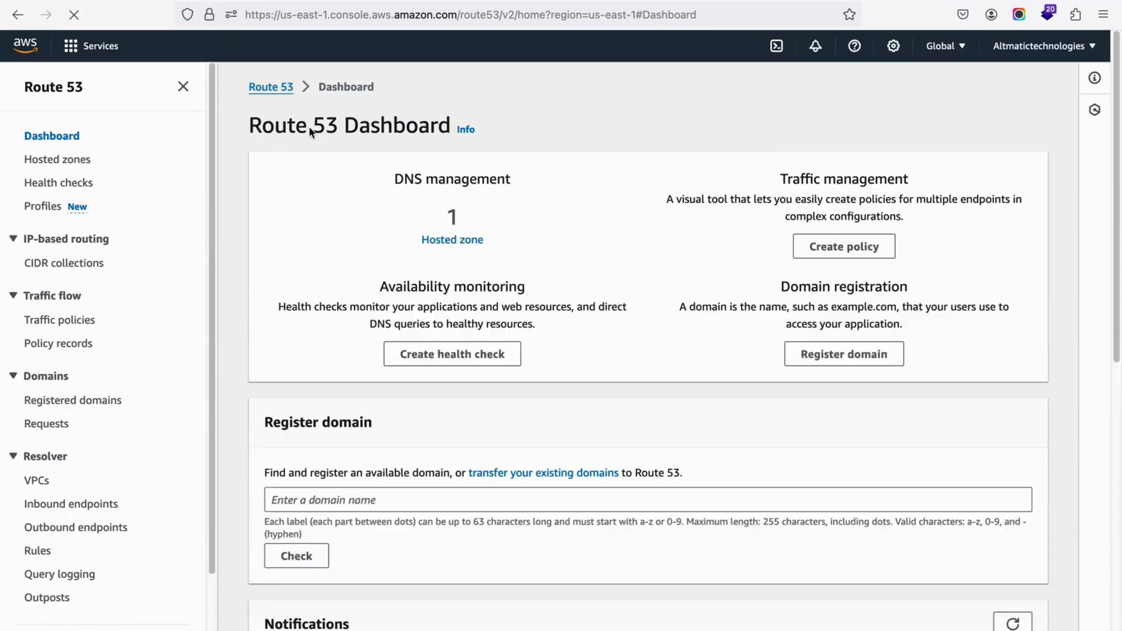
# Step: Create a public hosted zone in Route 53 for the domain name ixoranet.com
pyautogui.click(438, 356)
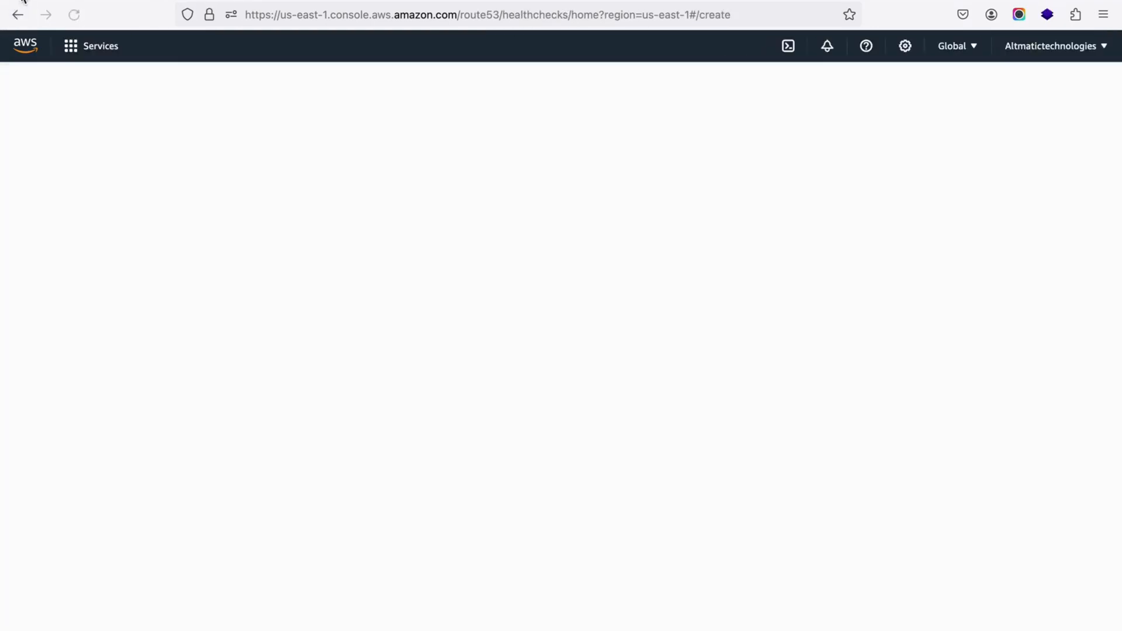
pyautogui.click(18, 21)
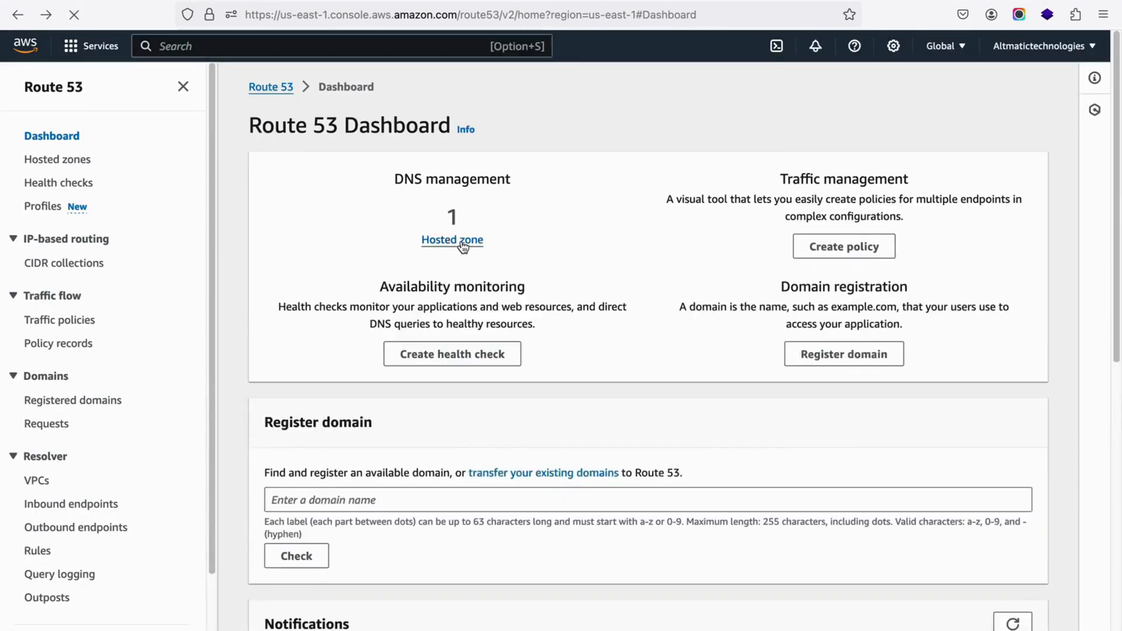
pyautogui.click(461, 241)
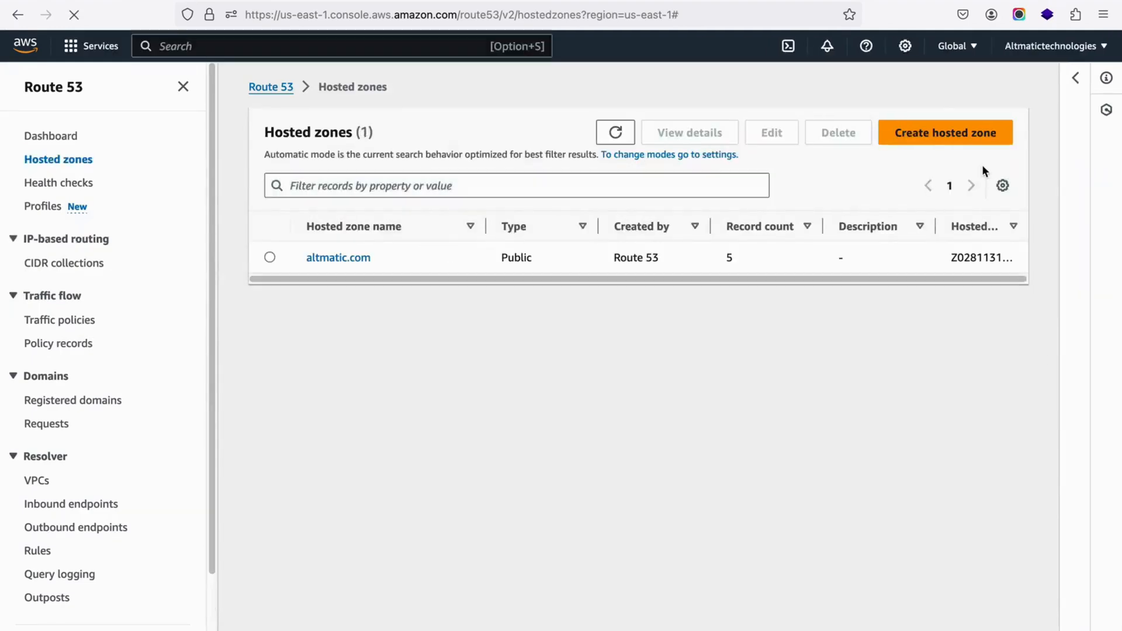
pyautogui.click(915, 137)
pyautogui.press('super+v')
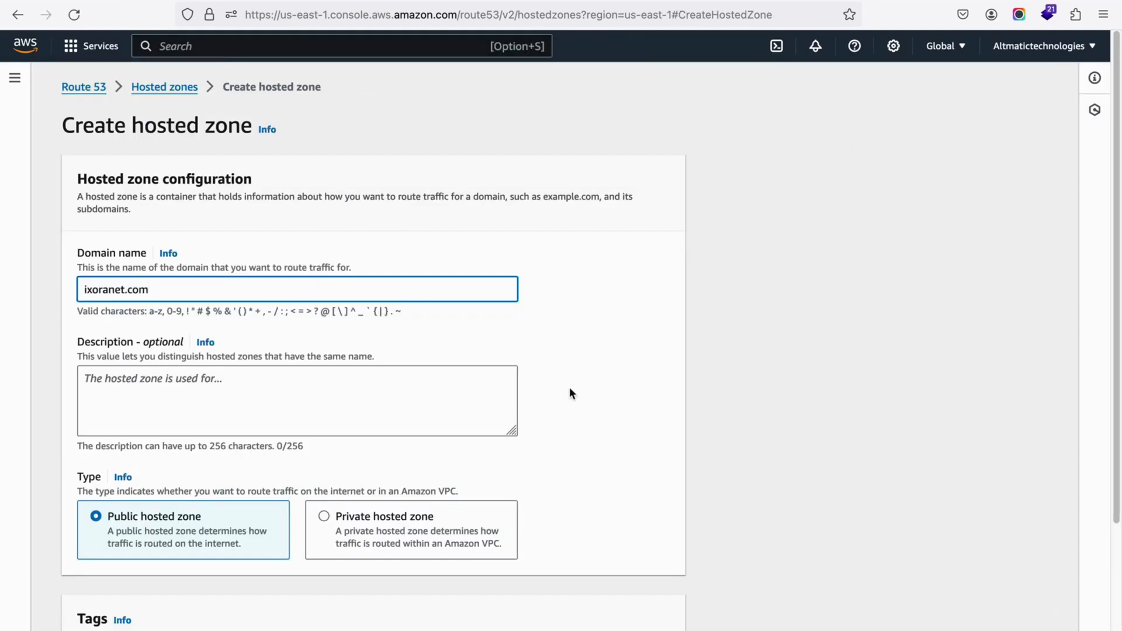
pyautogui.scroll(-3, 552, 493)
pyautogui.click(640, 615)
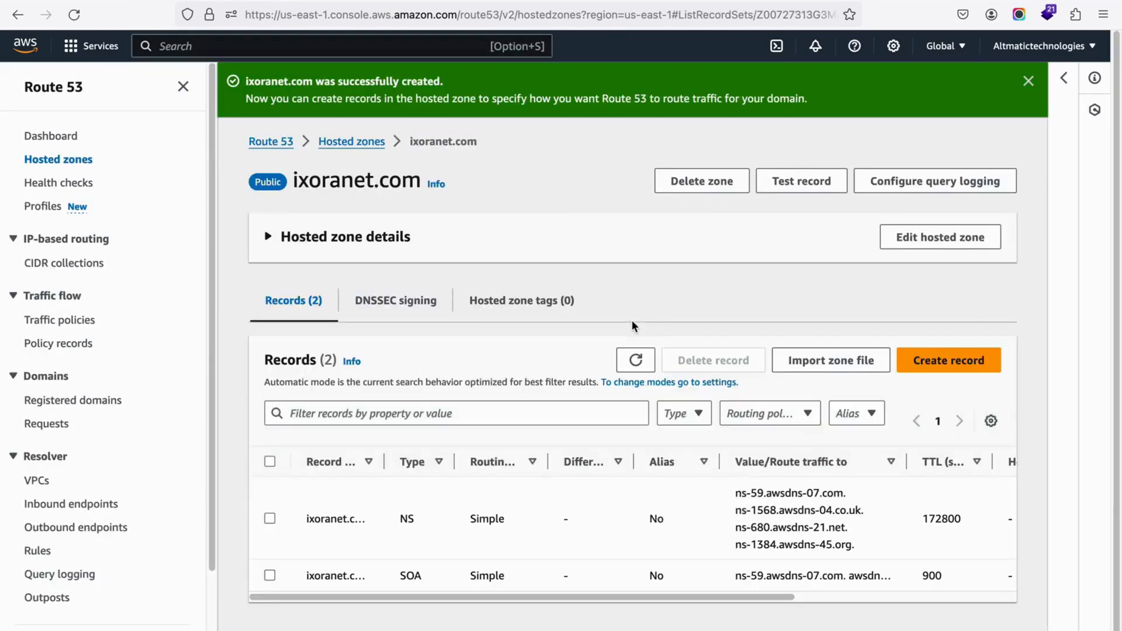
# Step: Expand the hosted zone details of ixoranet.com and copy the first name server, ns-59.awsdns-07.com
pyautogui.click(267, 237)
pyautogui.moveTo(779, 303); pyautogui.dragTo(756, 307)
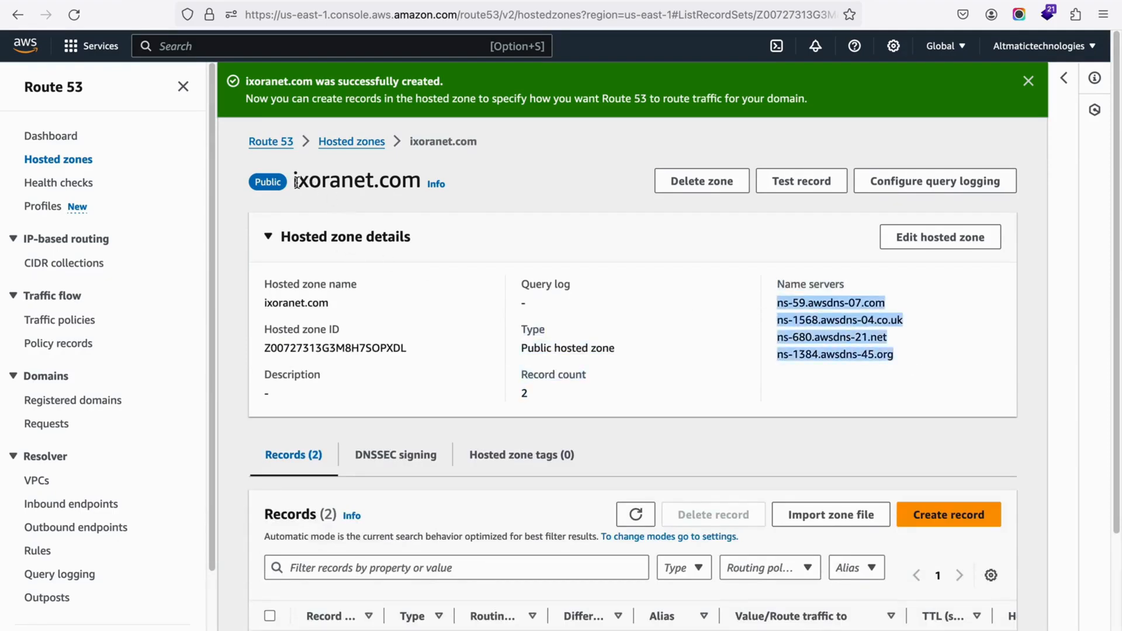
pyautogui.click(779, 304)
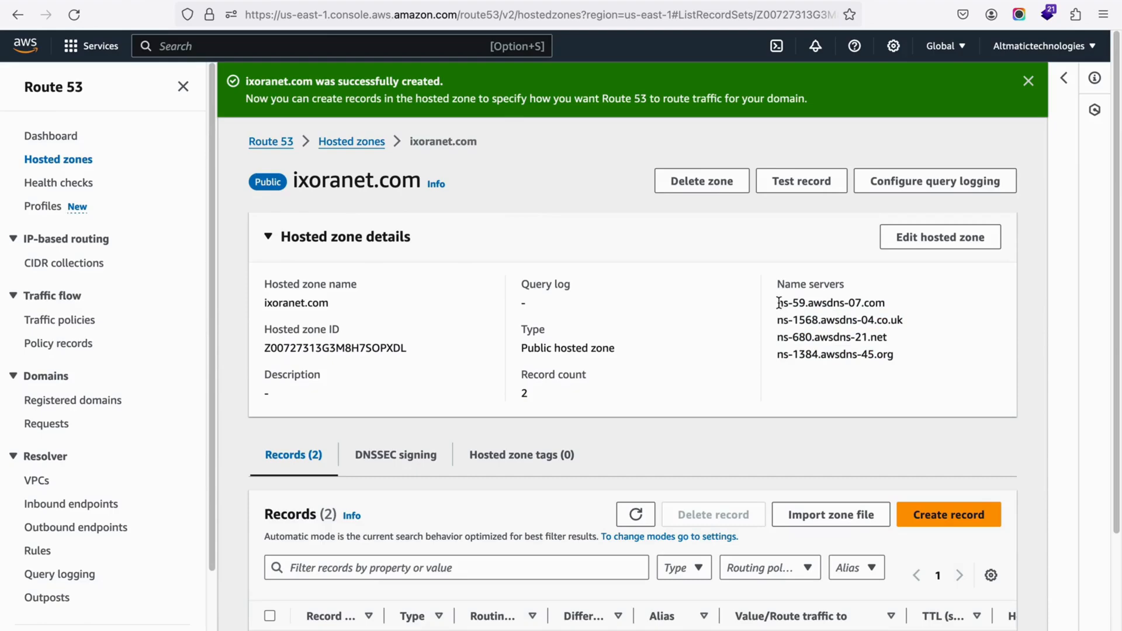
pyautogui.moveTo(780, 303); pyautogui.dragTo(902, 305)
pyautogui.press('super+c')
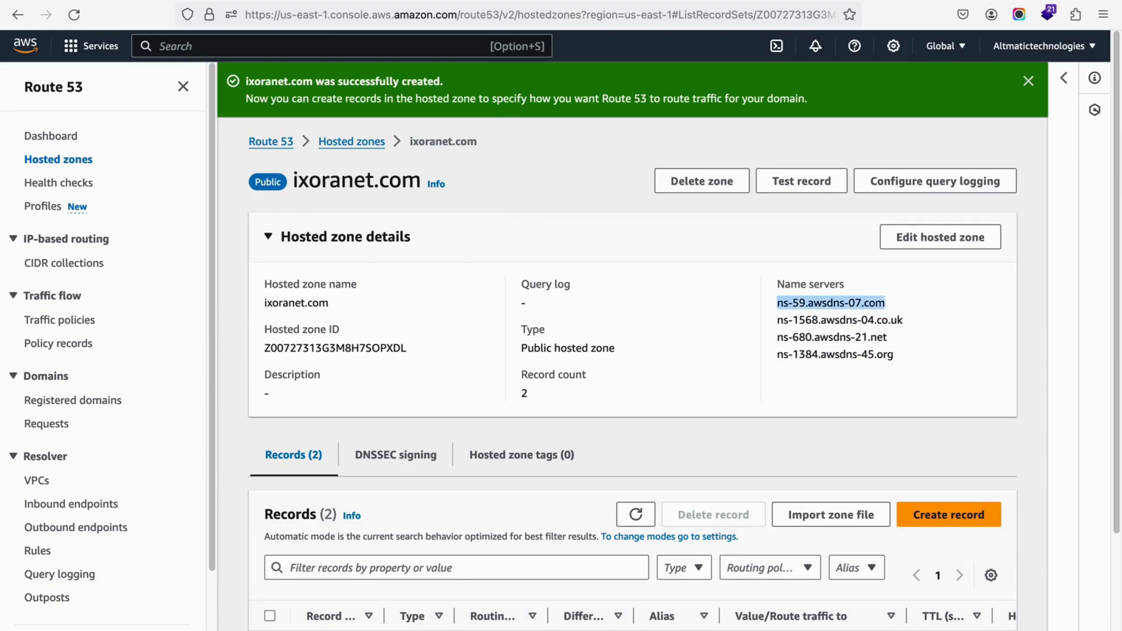
# Step: Edit the ixoranet.com nameservers in GoDaddy to use custom ones, setting Nameserver 1 to ns-59.awsdns-07.com
pyautogui.click(783, 1)
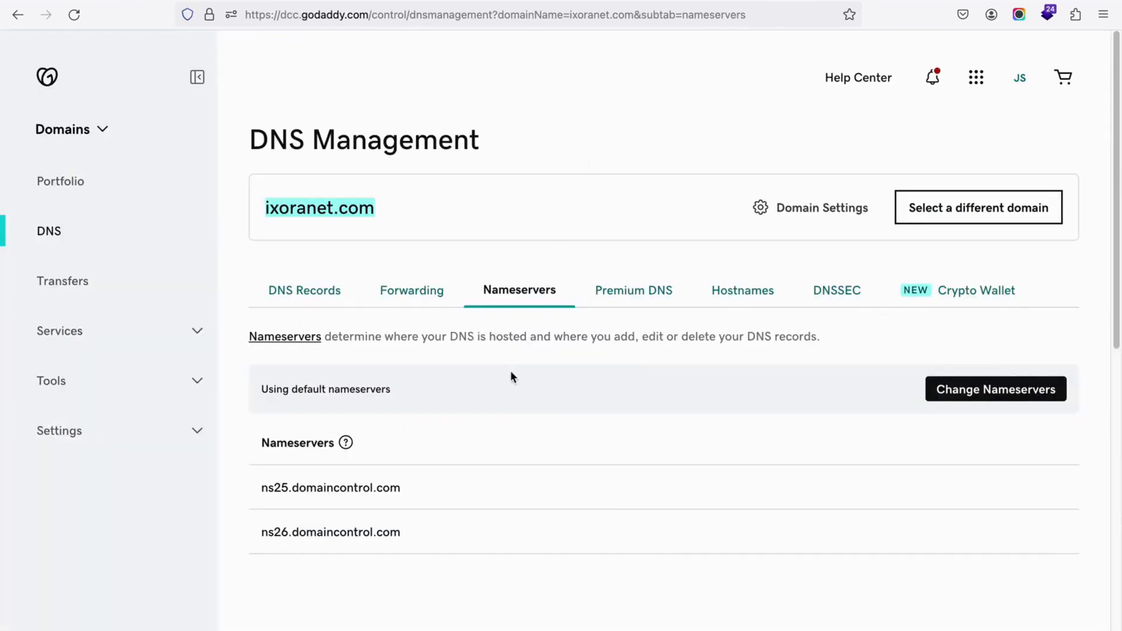
pyautogui.tripleClick(295, 214)
pyautogui.click(967, 390)
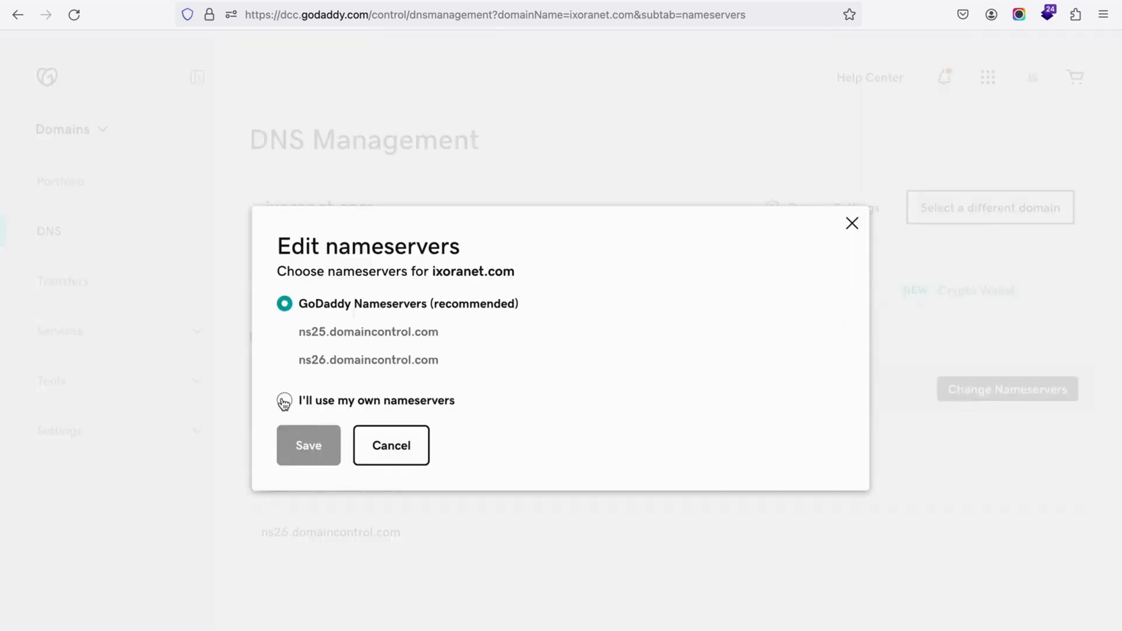
pyautogui.click(285, 401)
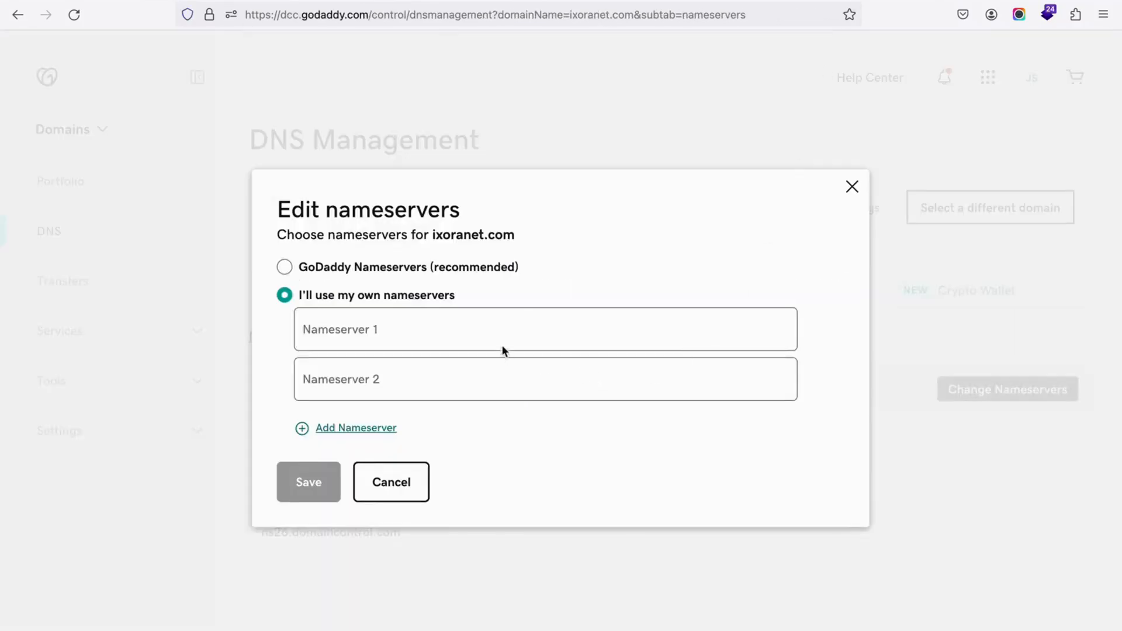
pyautogui.click(498, 341)
pyautogui.press('super+v')
# Step: Copy two more Route 53 name servers into GoDaddy: ns-1568.awsdns-04.co.uk as Nameserver 2 and ns-680.awsdns-21.net as Nameserver 3
pyautogui.click(402, 389)
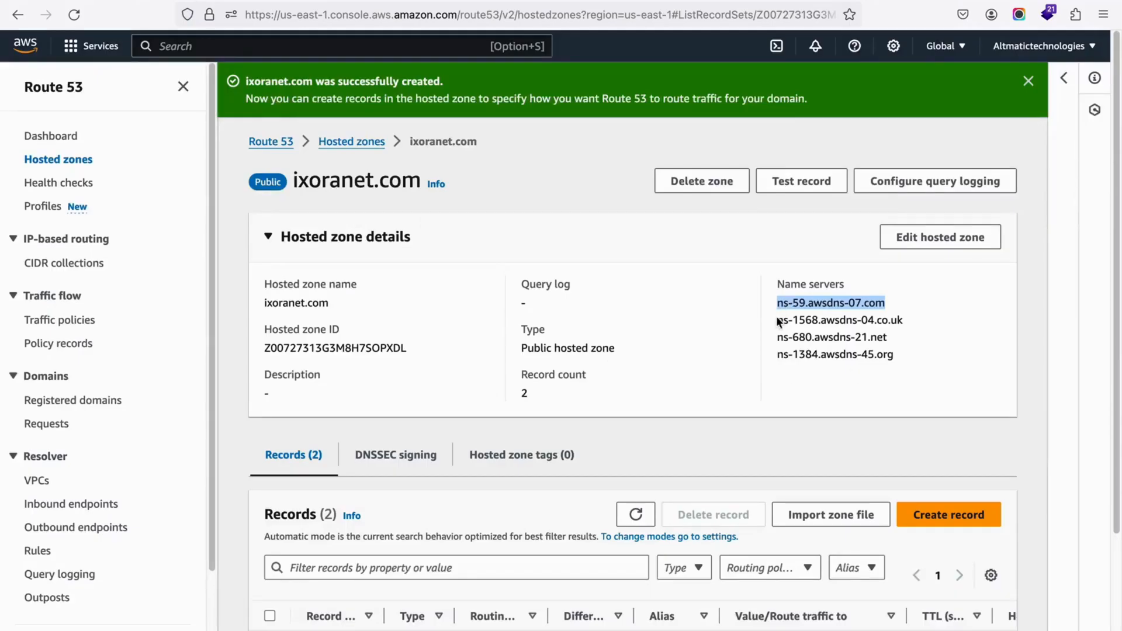
pyautogui.moveTo(777, 321); pyautogui.dragTo(903, 318)
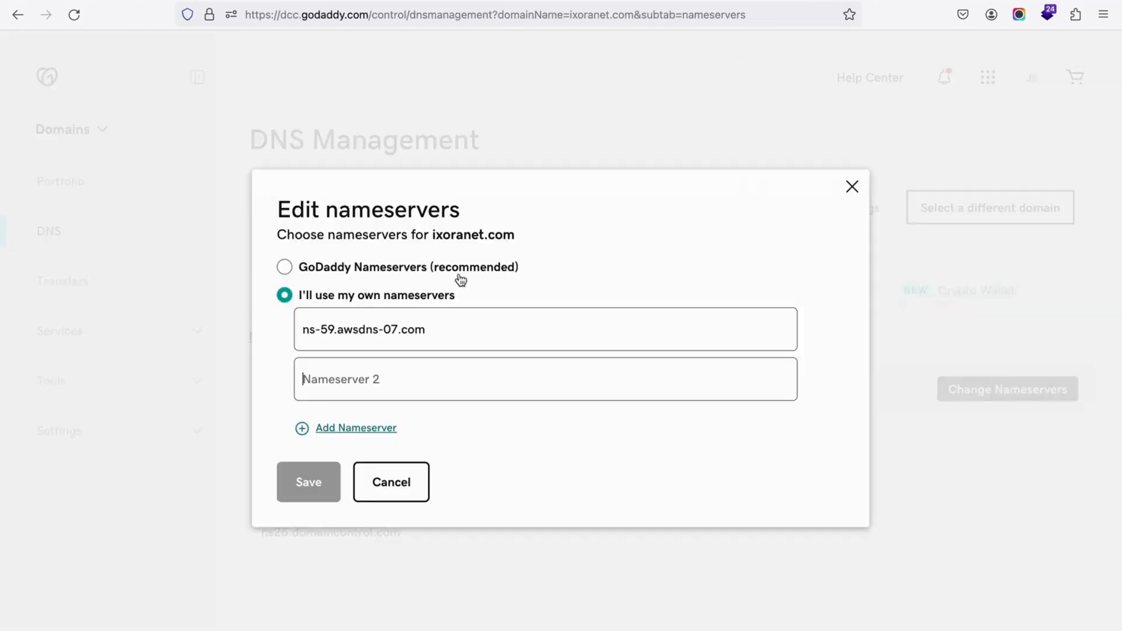
pyautogui.write('ns-1568.awsdns-04.co.uk')
pyautogui.click(356, 430)
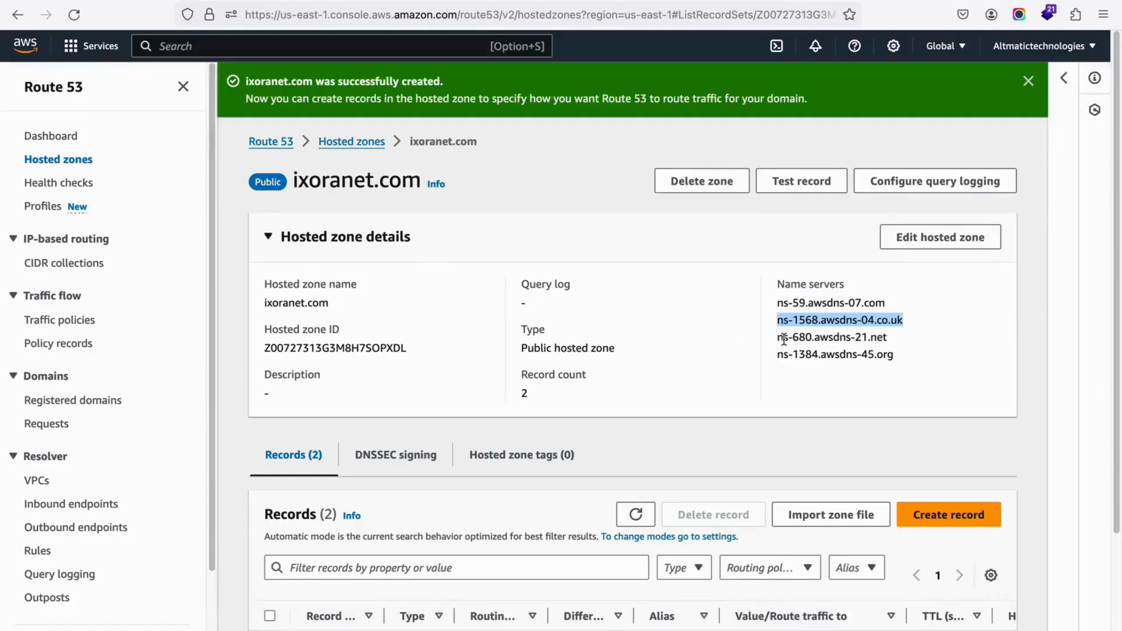
pyautogui.moveTo(783, 339); pyautogui.dragTo(888, 339)
pyautogui.press('super+c')
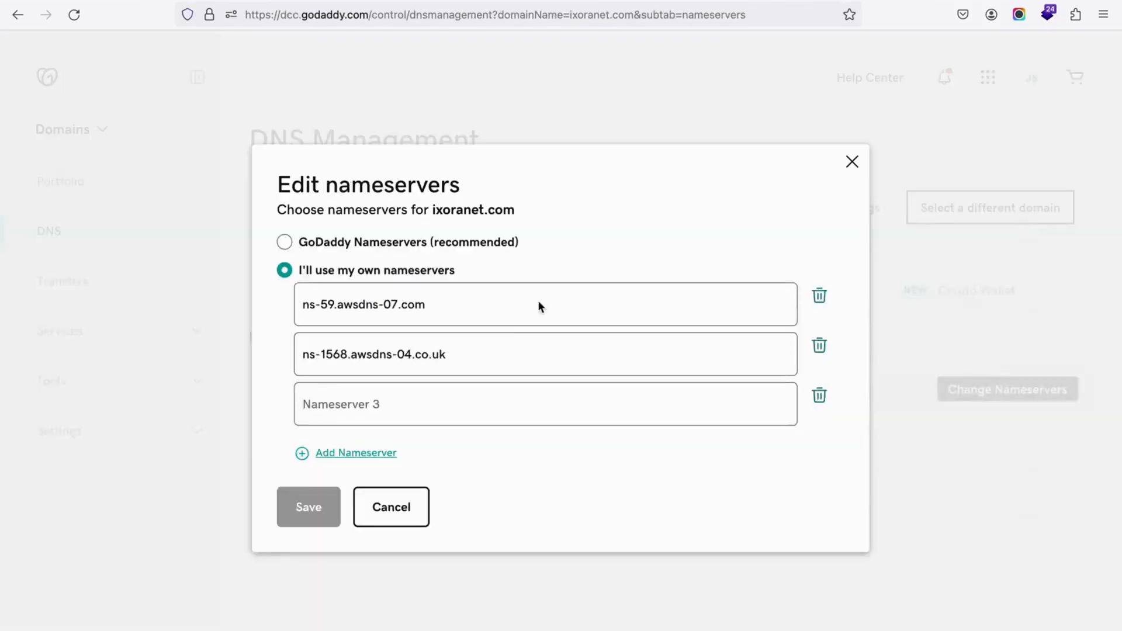
pyautogui.click(453, 393)
pyautogui.press('super+v')
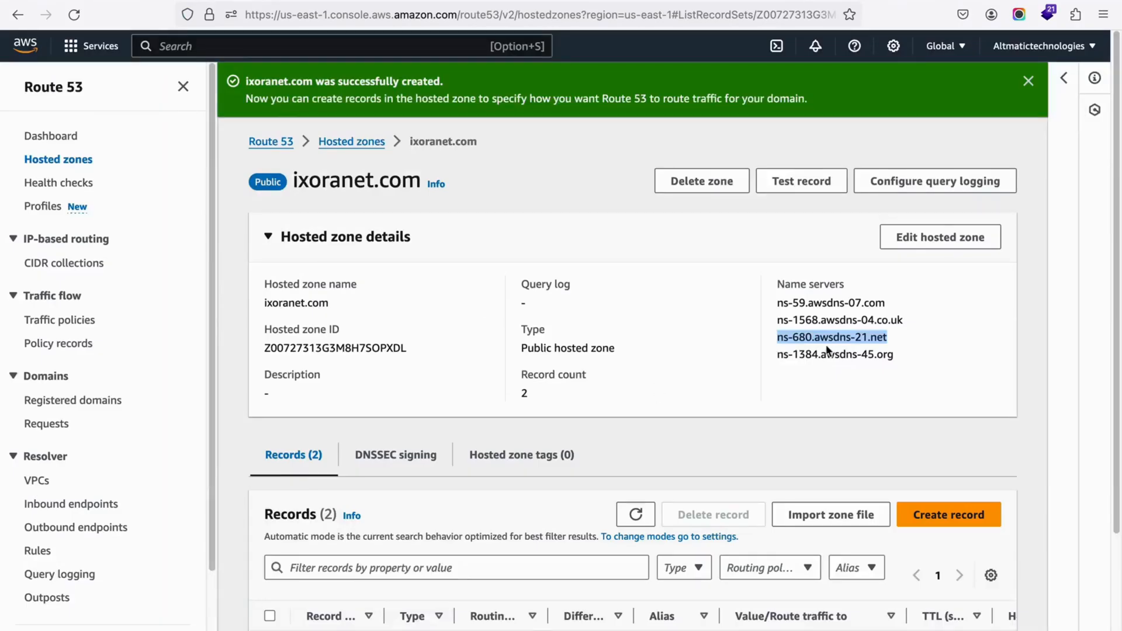
# Step: Add the Route 53 name server ns-1384.awsdns-45.org as Nameserver 4 in GoDaddy and try to save the four nameservers
pyautogui.moveTo(777, 354); pyautogui.dragTo(924, 359)
pyautogui.hotkey('ctrl', 'c')
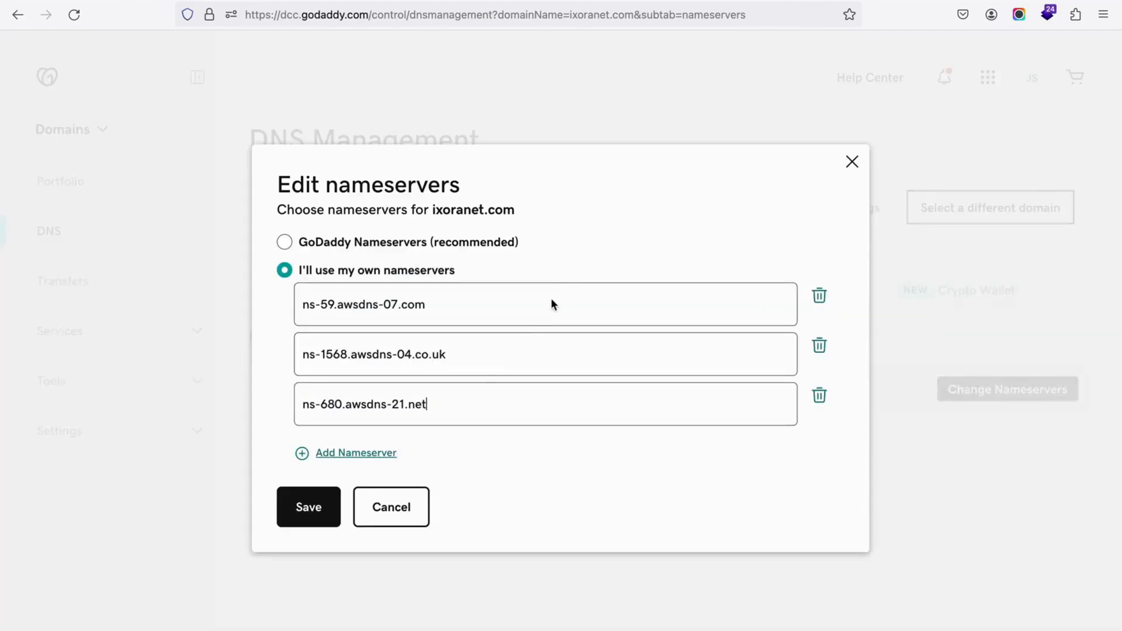
pyautogui.click(350, 455)
pyautogui.click(369, 430)
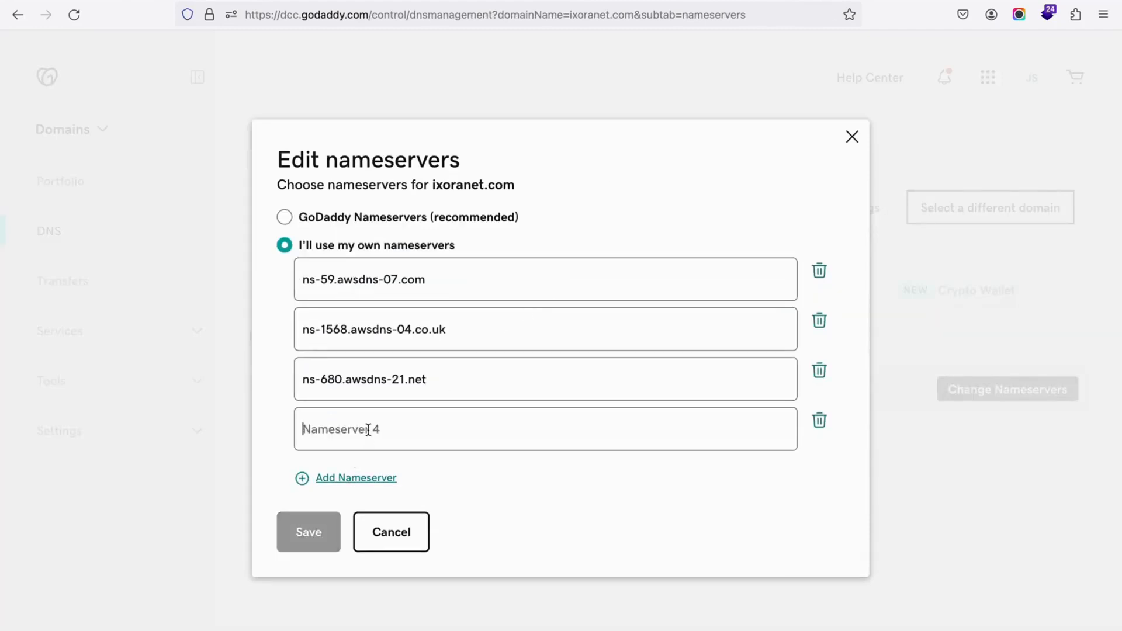
pyautogui.hotkey('ctrl', 'v')
pyautogui.click(310, 533)
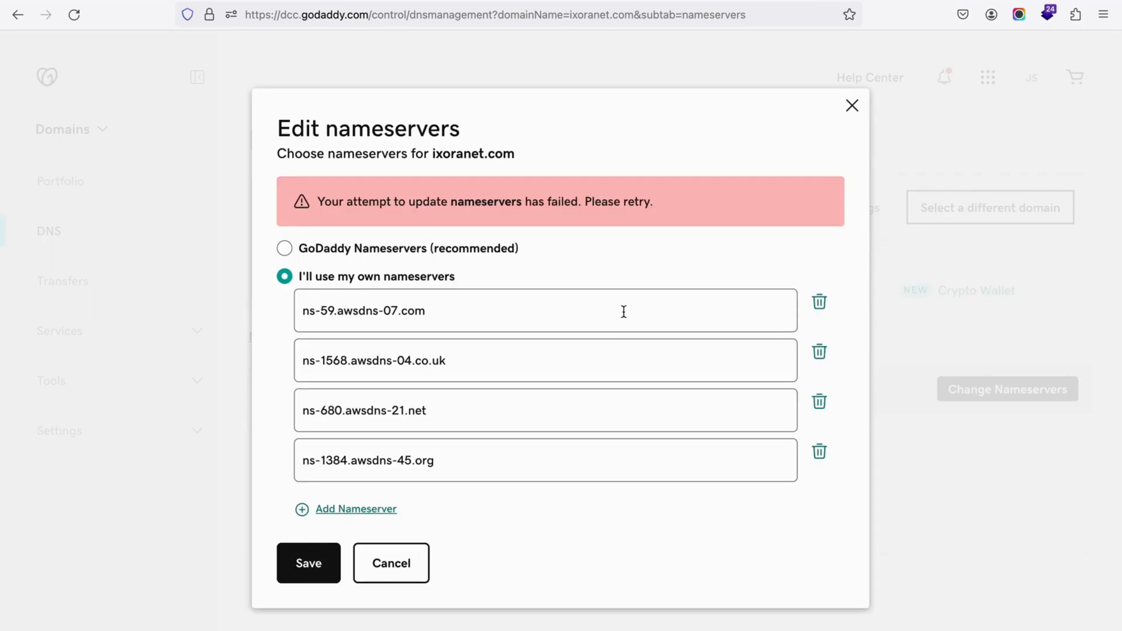
# Step: Retry saving the custom nameservers, check them against the Route 53 name servers, and cancel the nameserver edit
pyautogui.click(475, 461)
pyautogui.click(512, 315)
pyautogui.click(307, 561)
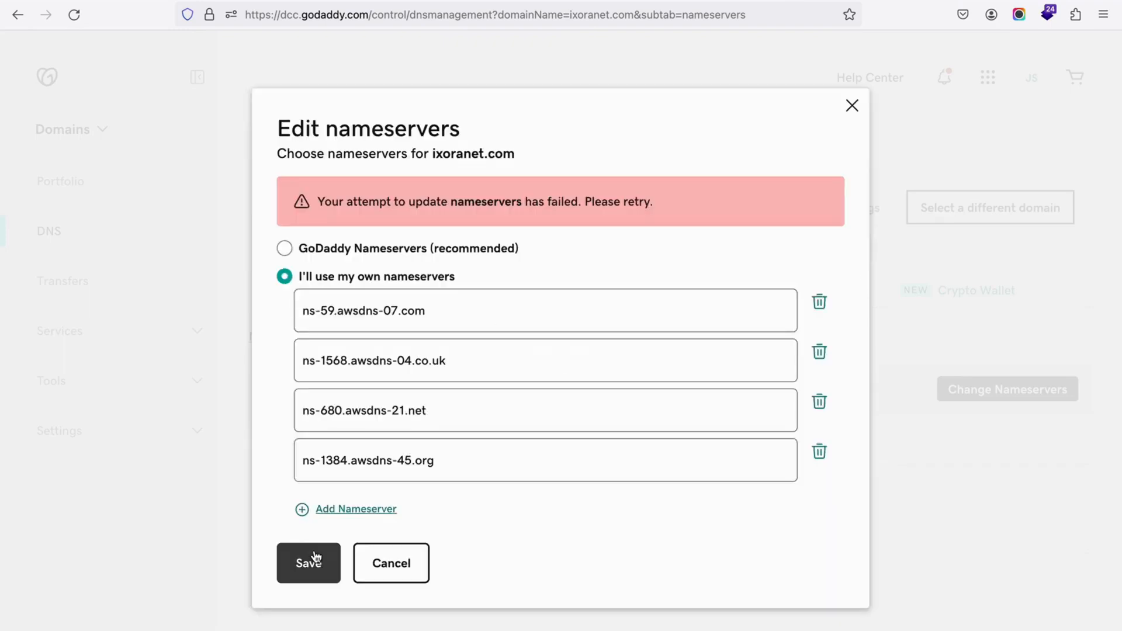
pyautogui.moveTo(414, 201); pyautogui.dragTo(705, 203)
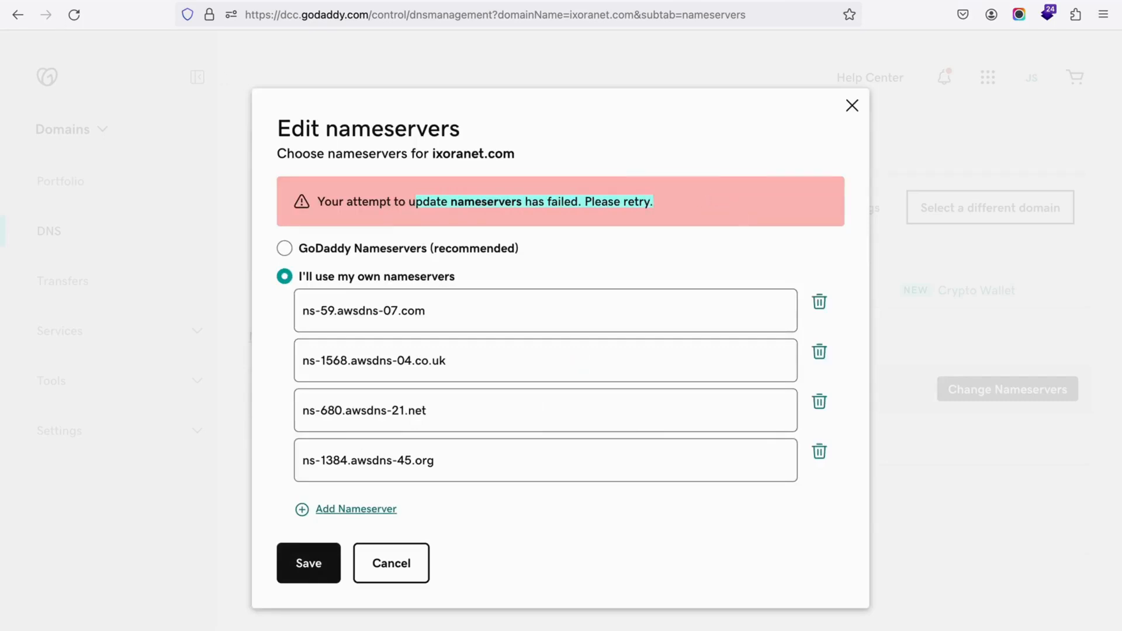
pyautogui.hotkey('ctrl', 'Tab')
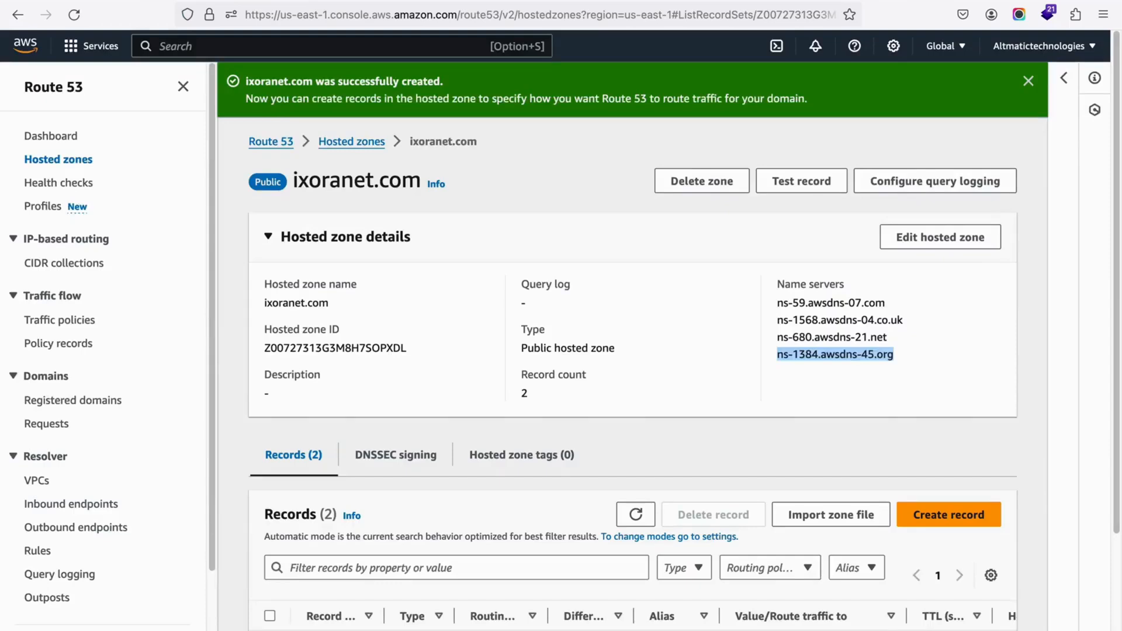
pyautogui.click(868, 1)
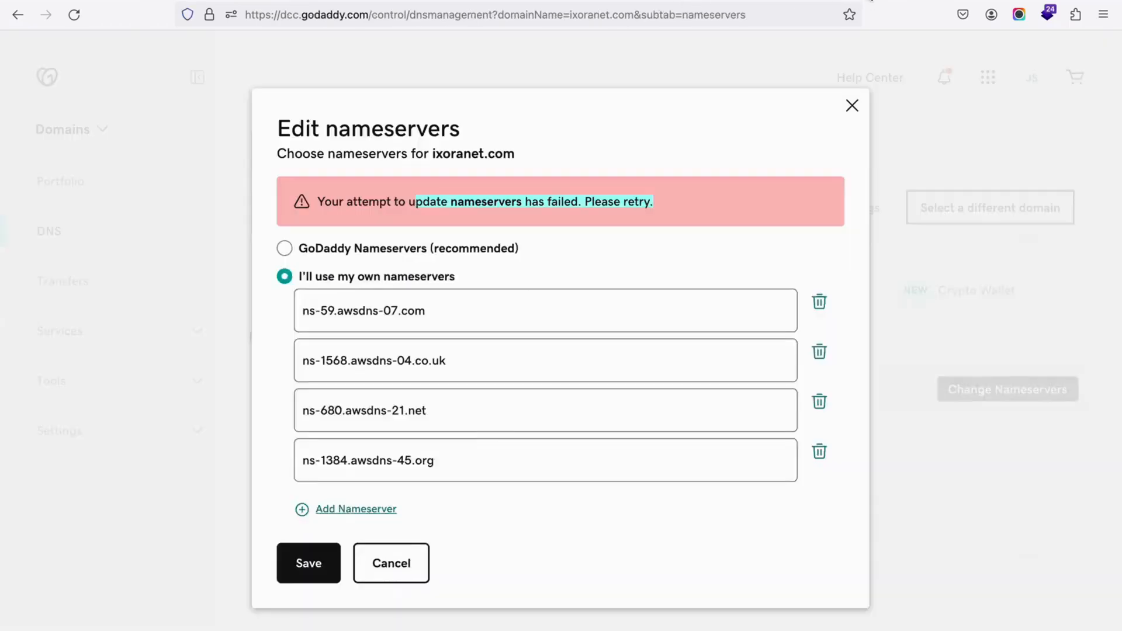
pyautogui.click(313, 562)
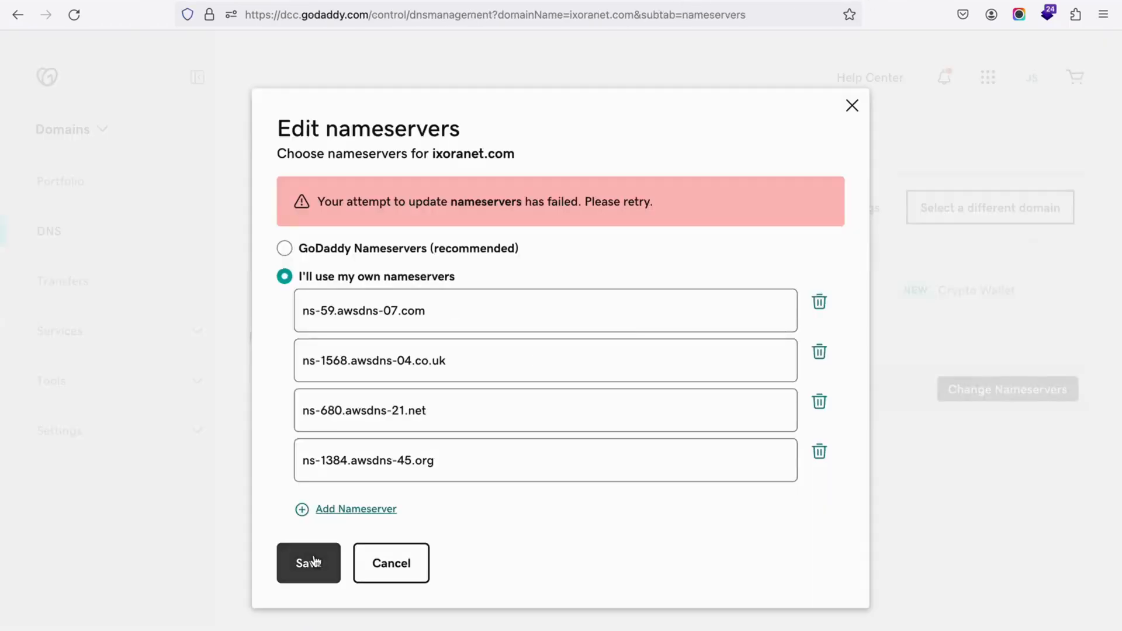
pyautogui.click(398, 564)
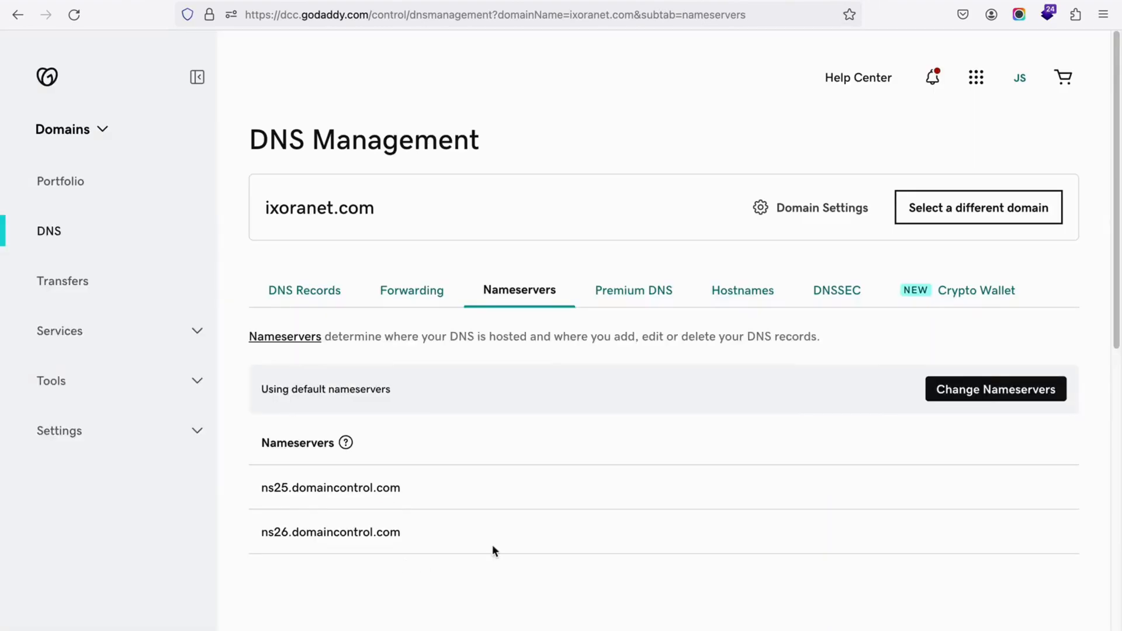
# Step: Reopen the nameserver editor for ixoranet.com and choose to use custom nameservers
pyautogui.click(964, 397)
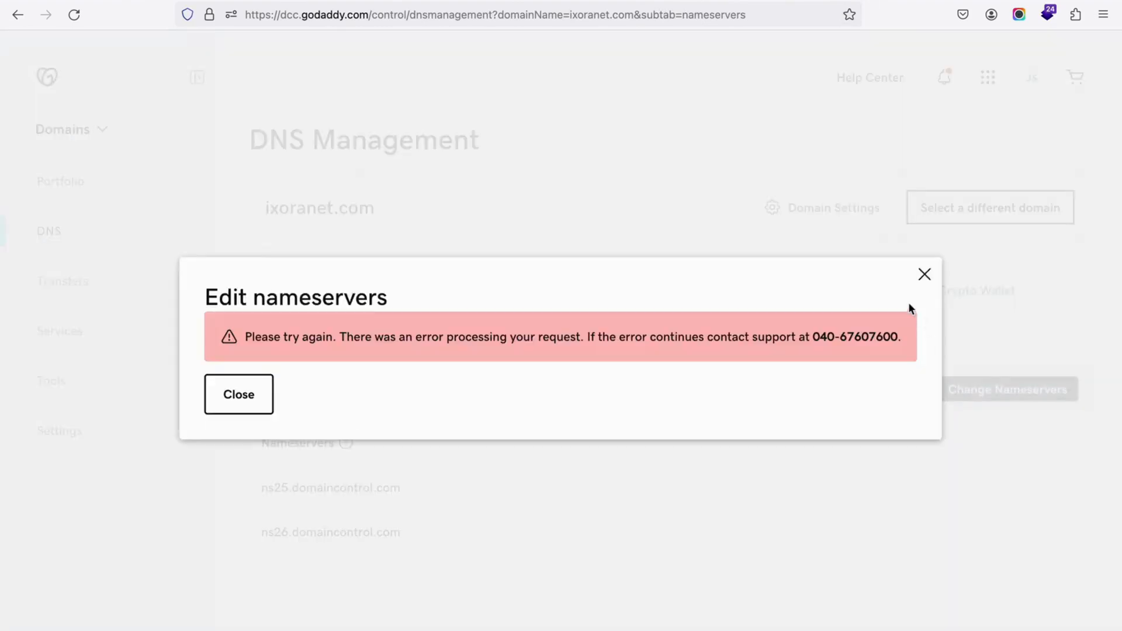
pyautogui.click(924, 278)
pyautogui.click(263, 401)
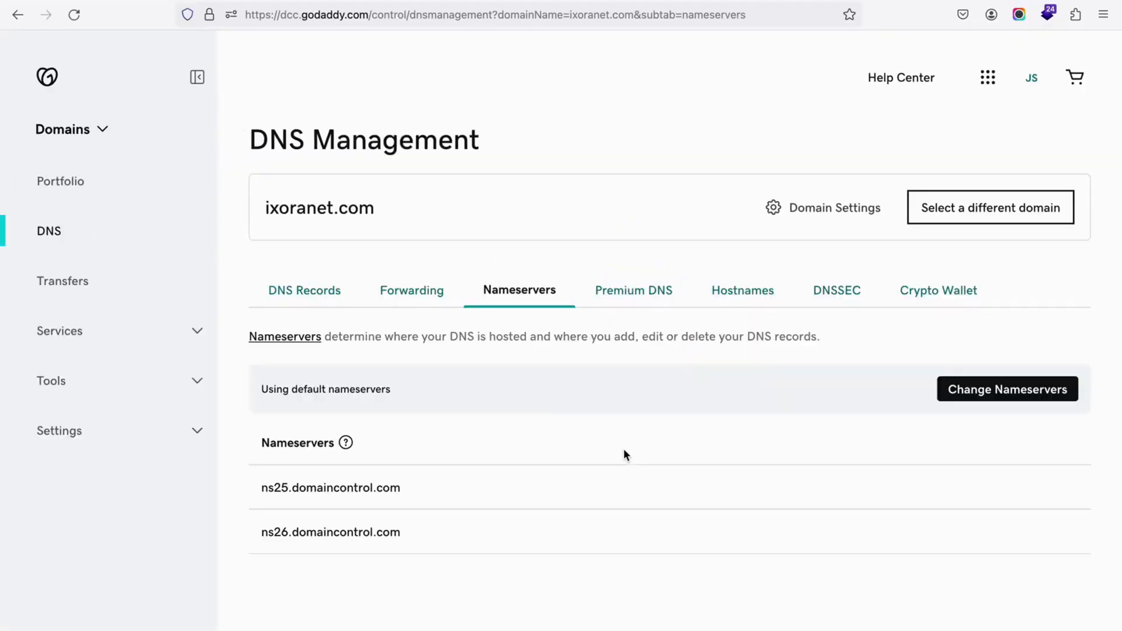
pyautogui.click(994, 390)
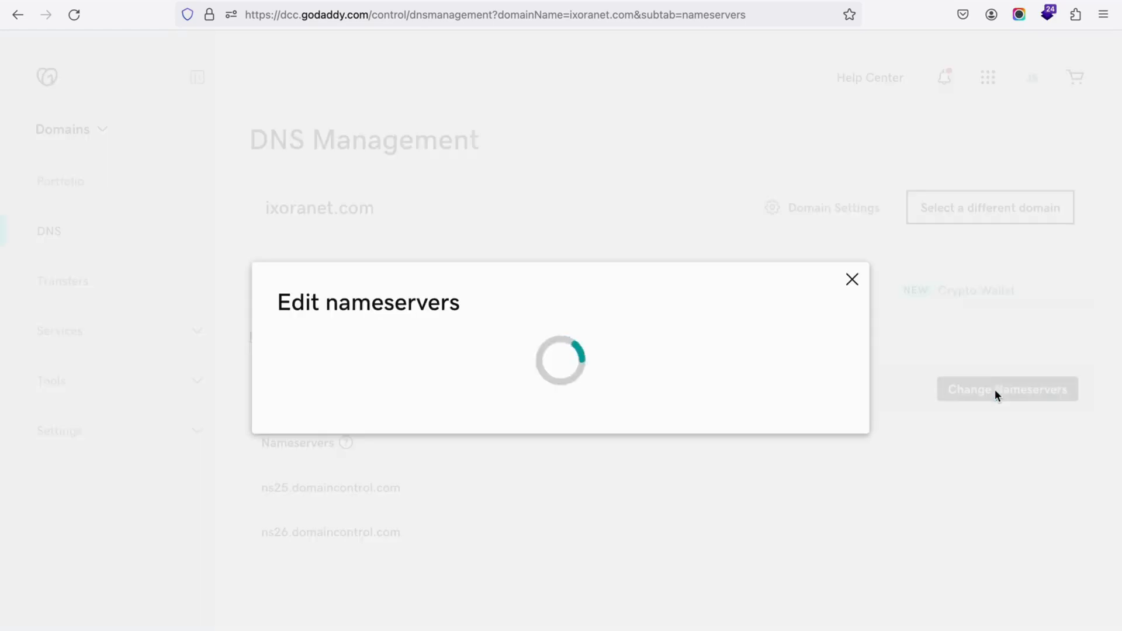
pyautogui.click(284, 406)
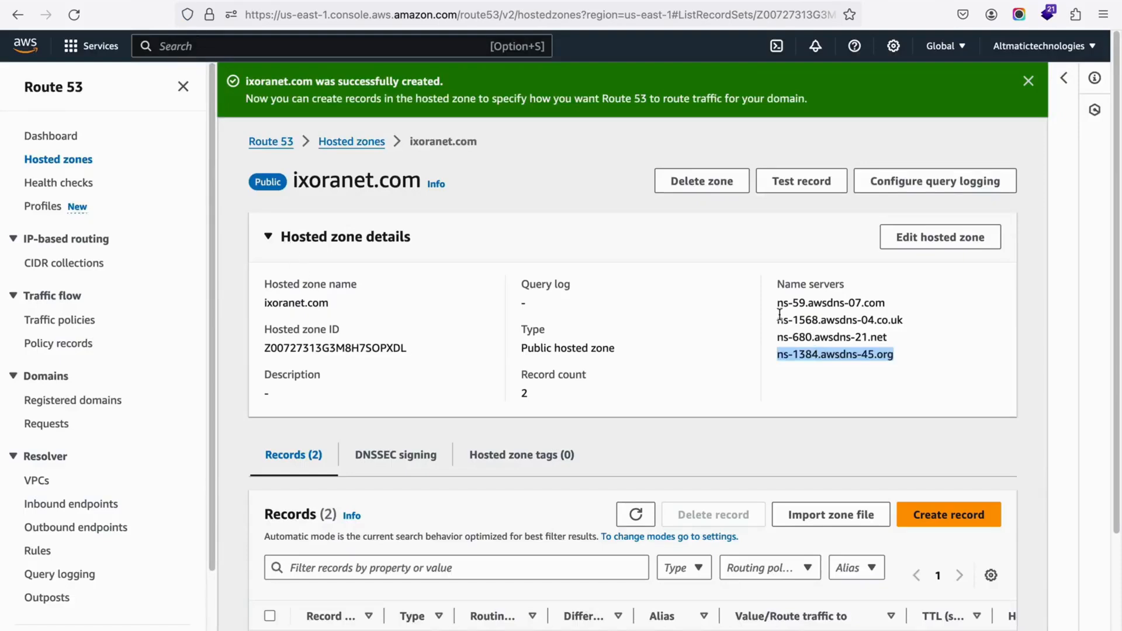
# Step: Copy the first two Route 53 name servers into GoDaddy: ns-59.awsdns-07.com as Nameserver 1 and ns-1568.awsdns-04.co.uk as Nameserver 2
pyautogui.click(780, 306)
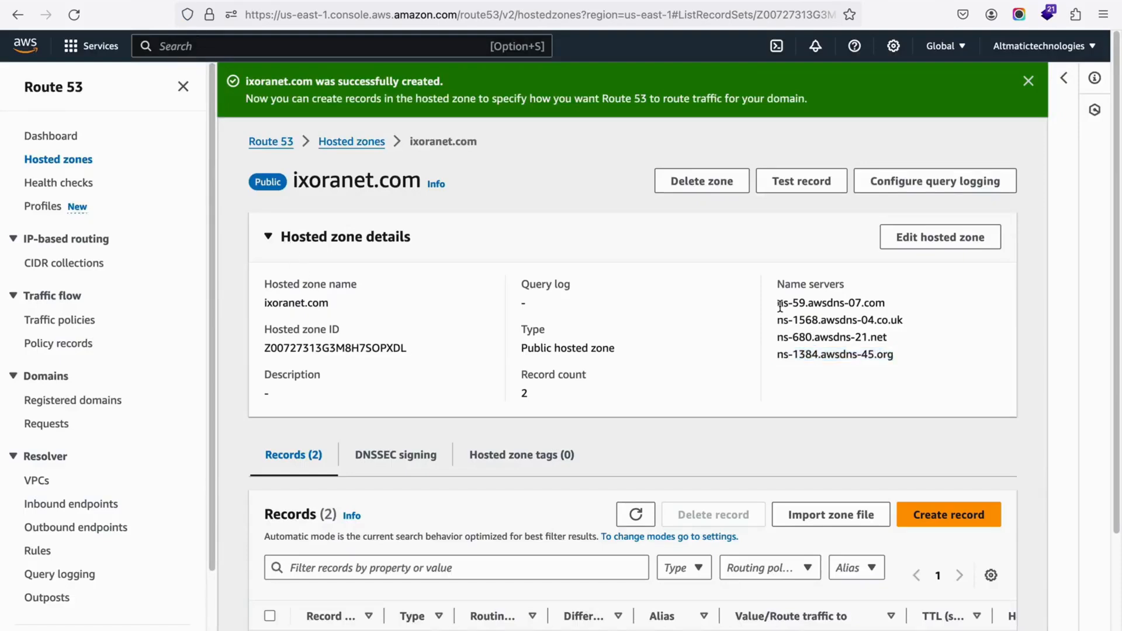
pyautogui.moveTo(779, 306); pyautogui.dragTo(896, 309)
pyautogui.hotkey('ctrl', 'c')
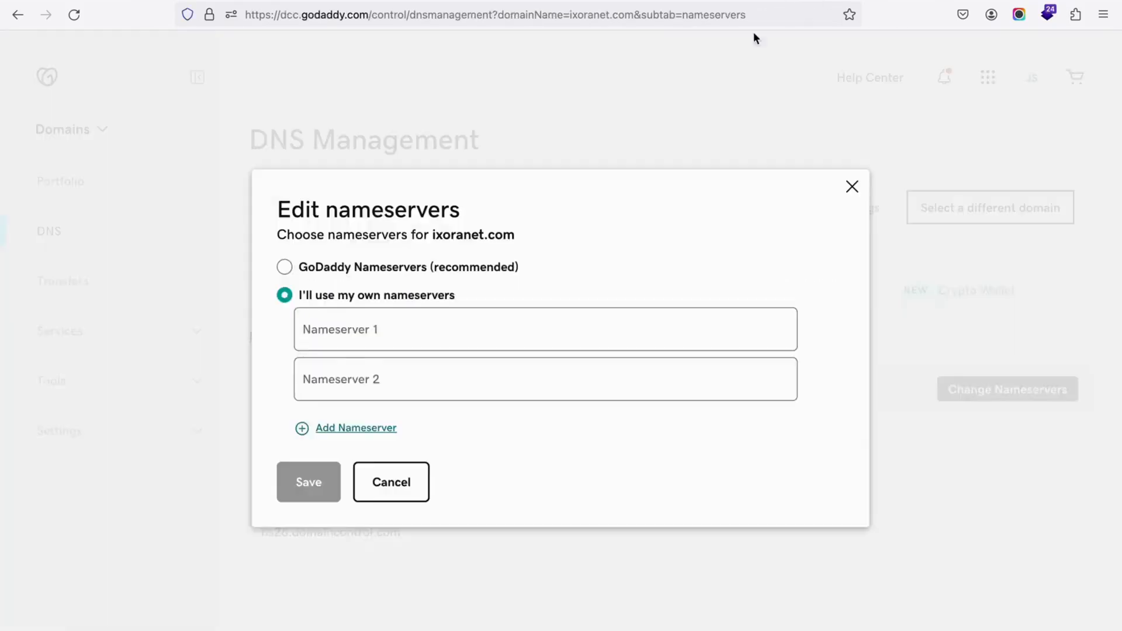
pyautogui.click(349, 330)
pyautogui.hotkey('ctrl', 'v')
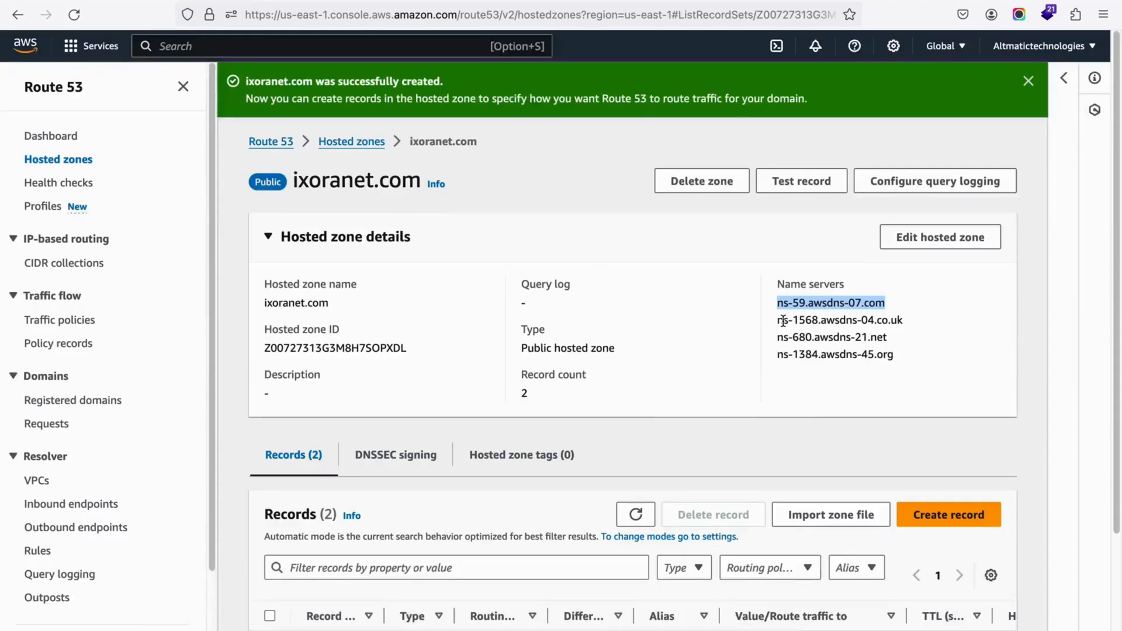
pyautogui.moveTo(778, 321); pyautogui.dragTo(918, 325)
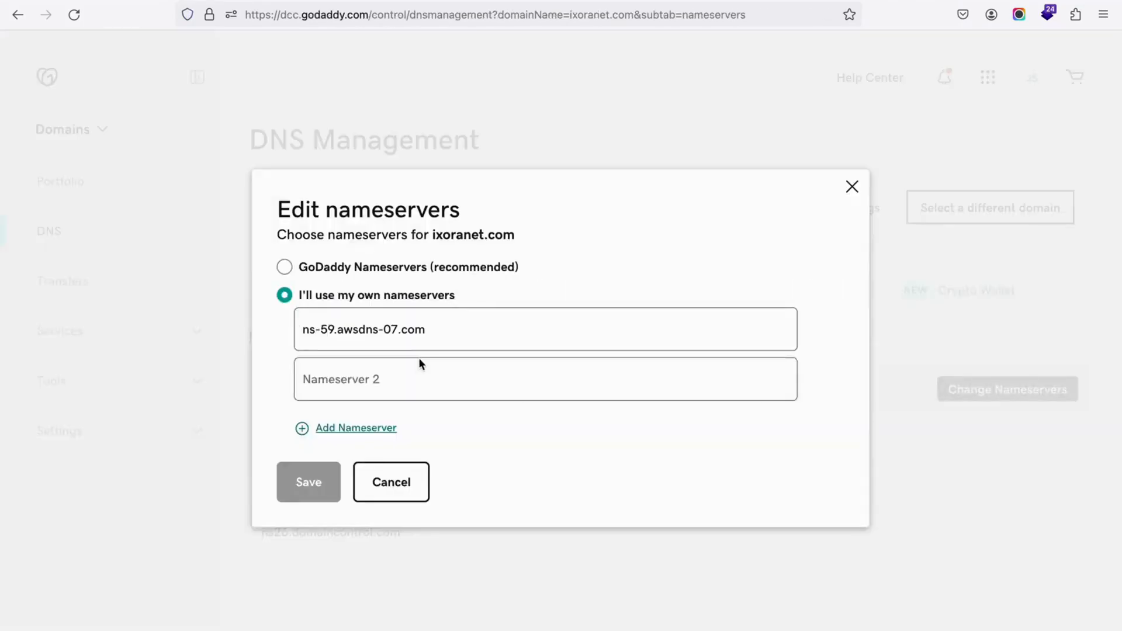
pyautogui.write('ns-1568.awsdns-04.co.uk')
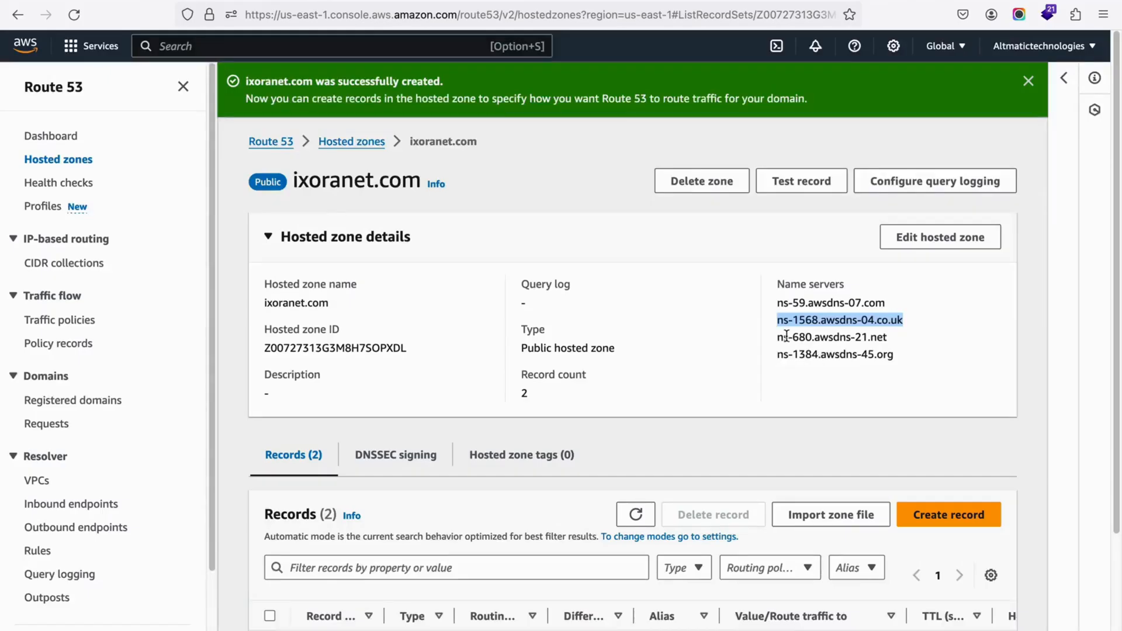
# Step: Add two more nameservers copied from Route 53: ns-680.awsdns-21.net as Nameserver 3 and ns-1384.awsdns-45.org as Nameserver 4
pyautogui.moveTo(777, 338); pyautogui.dragTo(921, 342)
pyautogui.hotkey('ctrl', 'c')
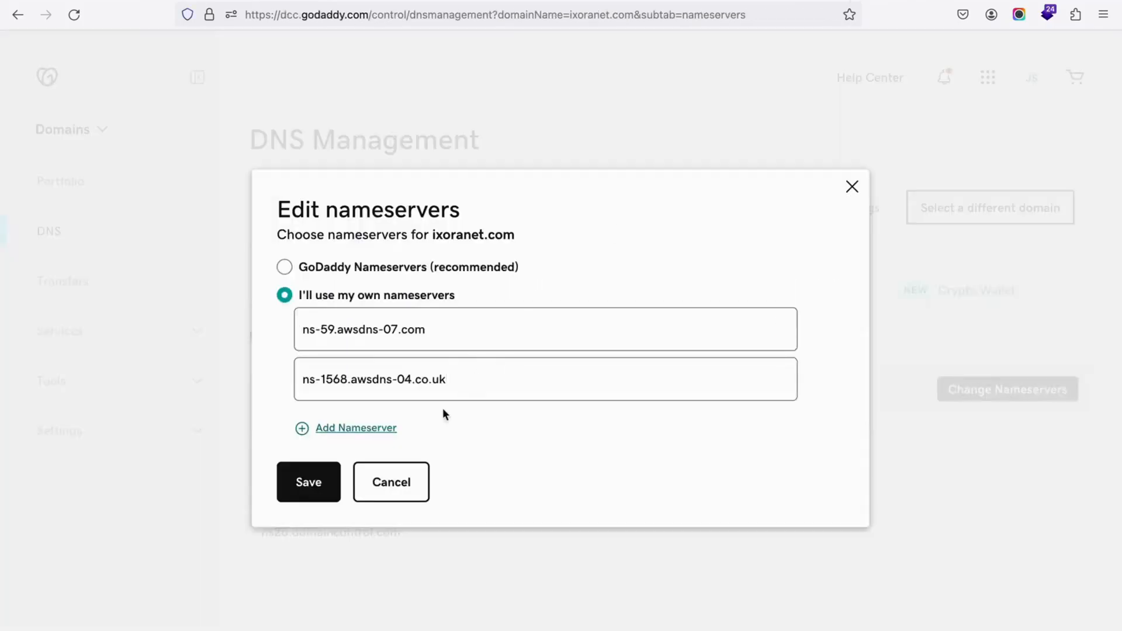
pyautogui.click(348, 430)
pyautogui.click(348, 422)
pyautogui.hotkey('ctrl', 'v')
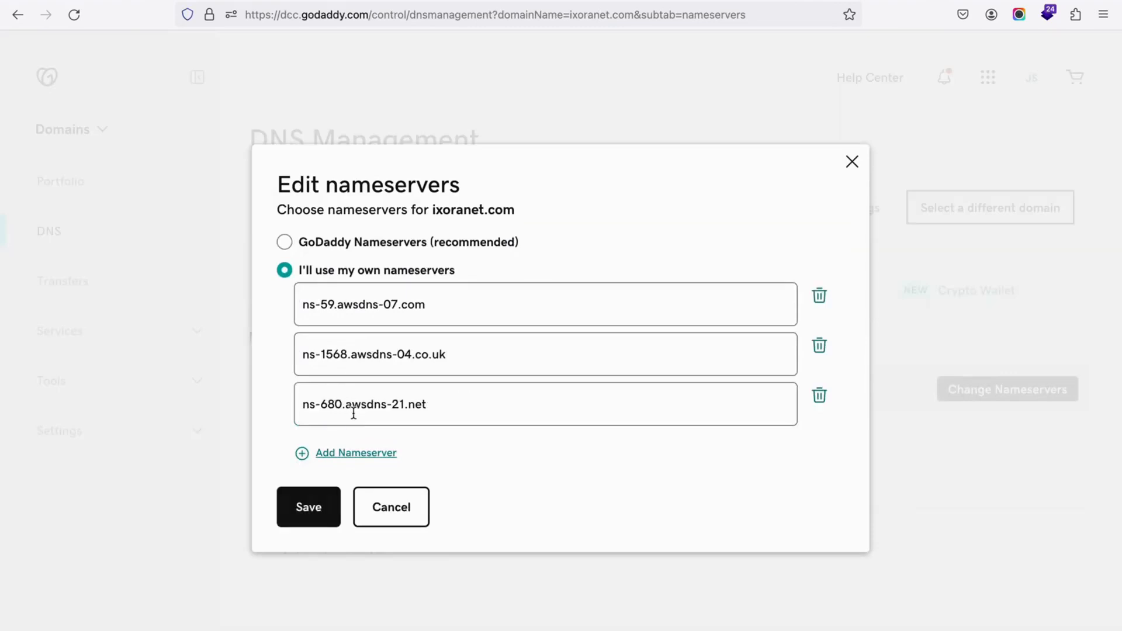
pyautogui.click(322, 455)
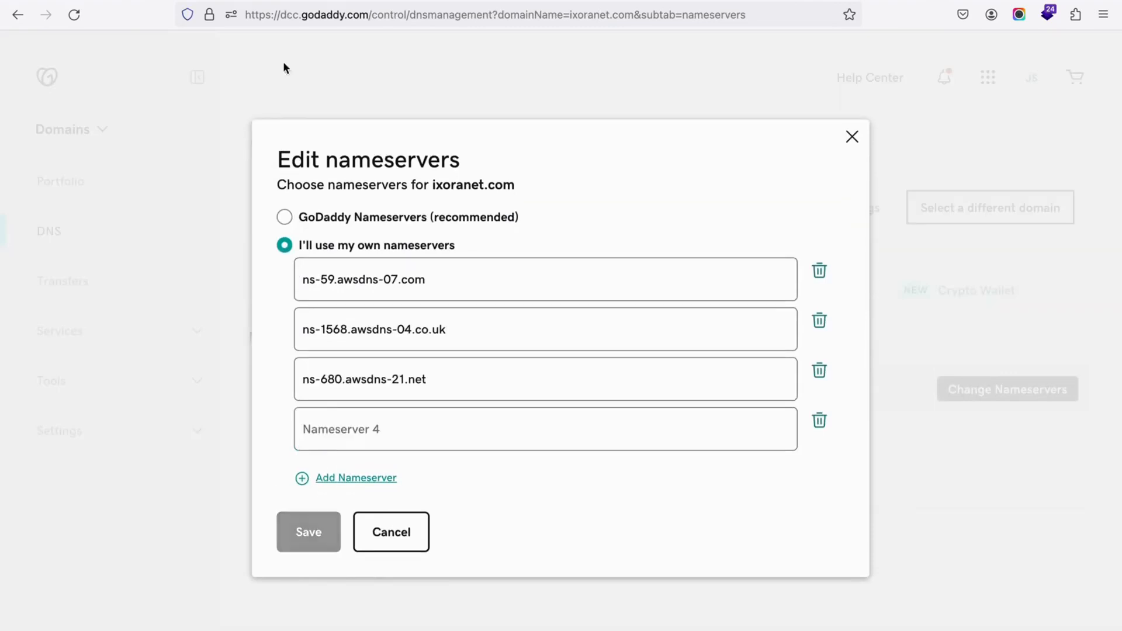
pyautogui.click(197, 0)
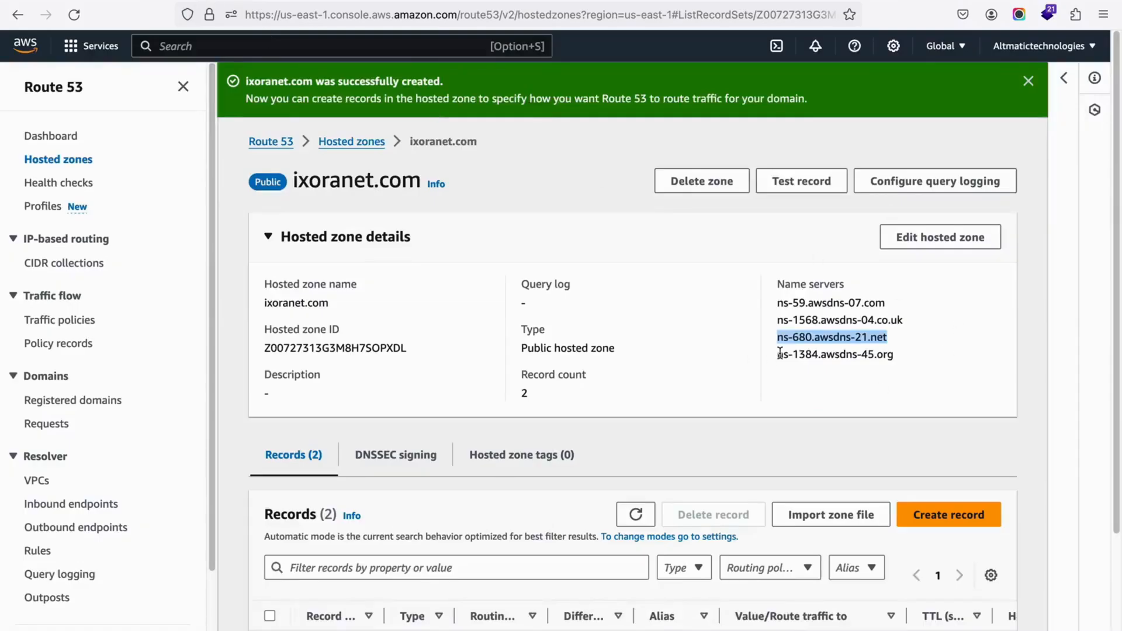
pyautogui.moveTo(777, 353); pyautogui.dragTo(925, 357)
pyautogui.hotkey('ctrl', 'c')
pyautogui.click(765, 1)
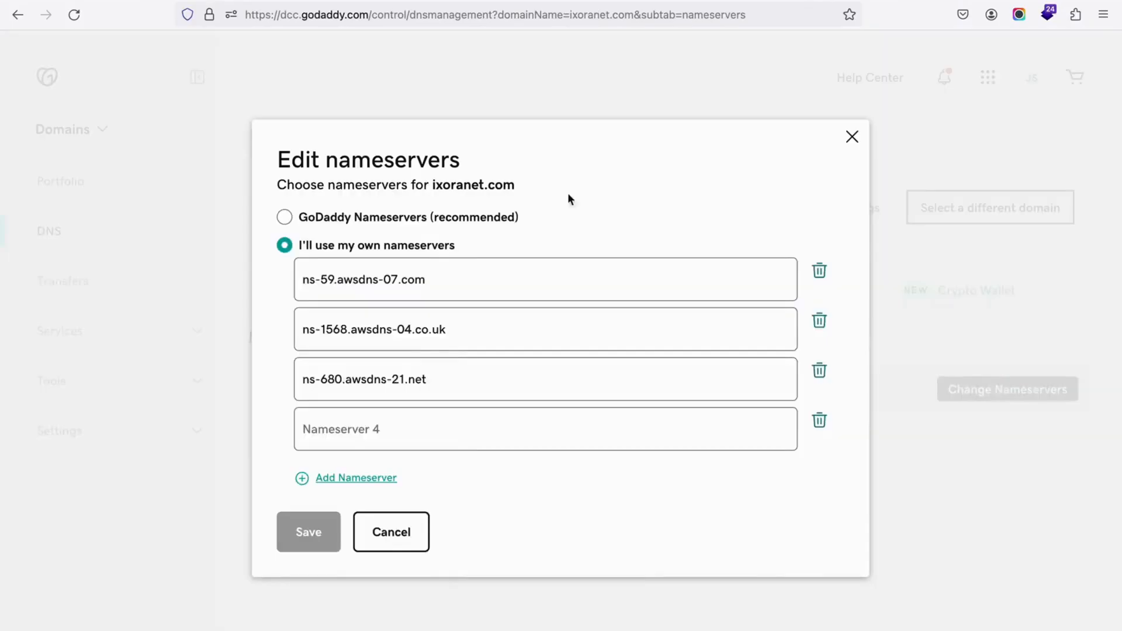
pyautogui.click(435, 430)
pyautogui.hotkey('ctrl', 'v')
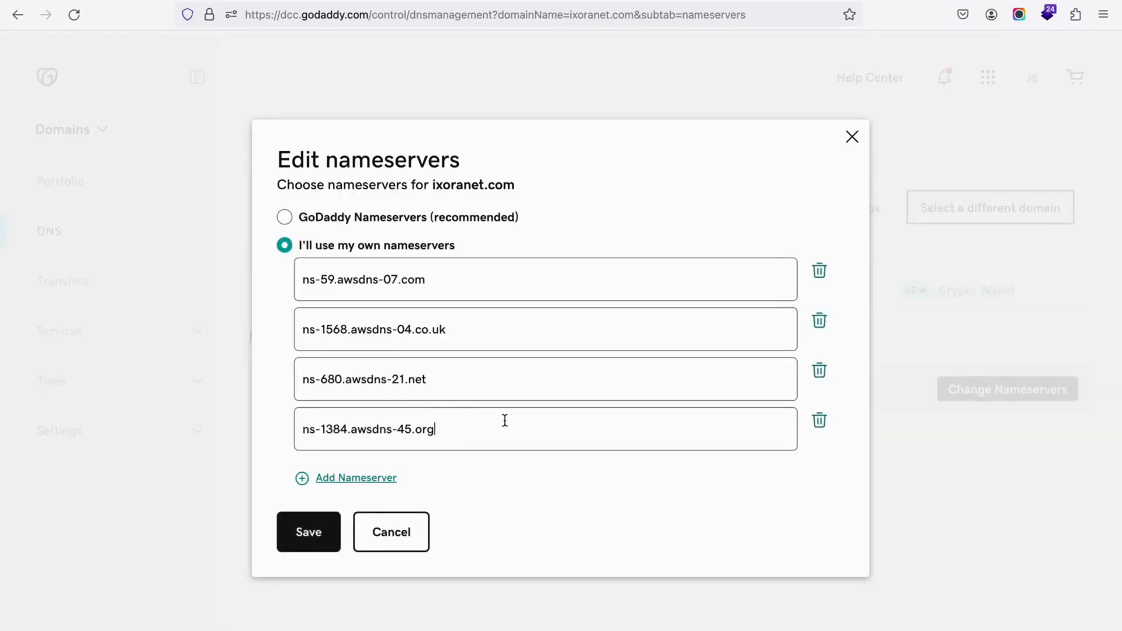
# Step: Save the custom nameservers for ixoranet.com, consent to the update, and dismiss the notification
pyautogui.click(299, 551)
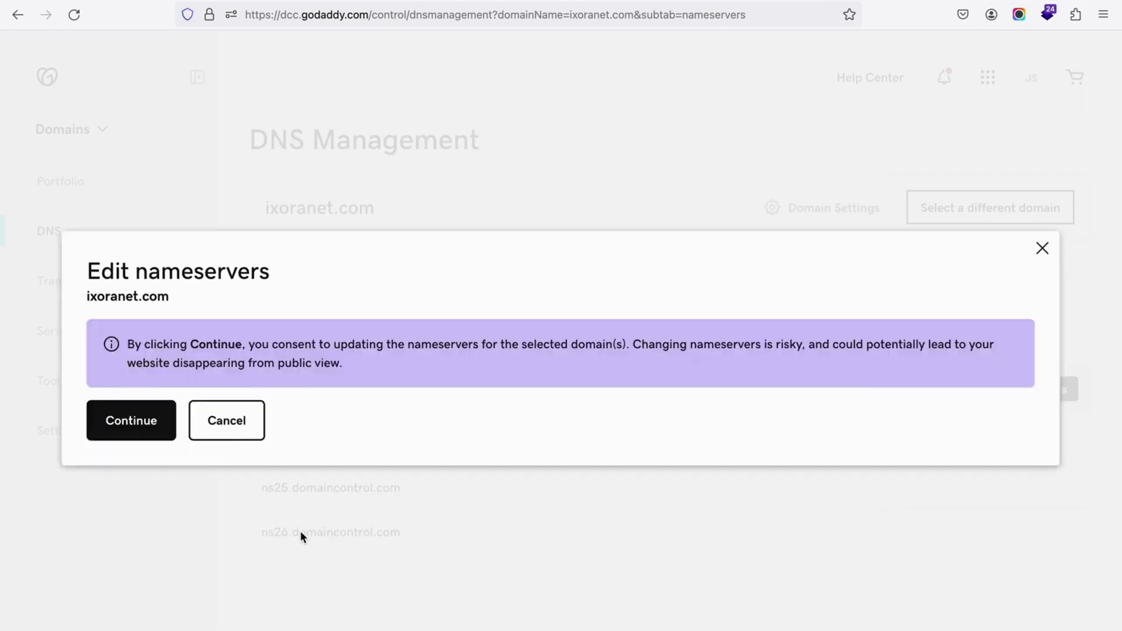
pyautogui.click(144, 423)
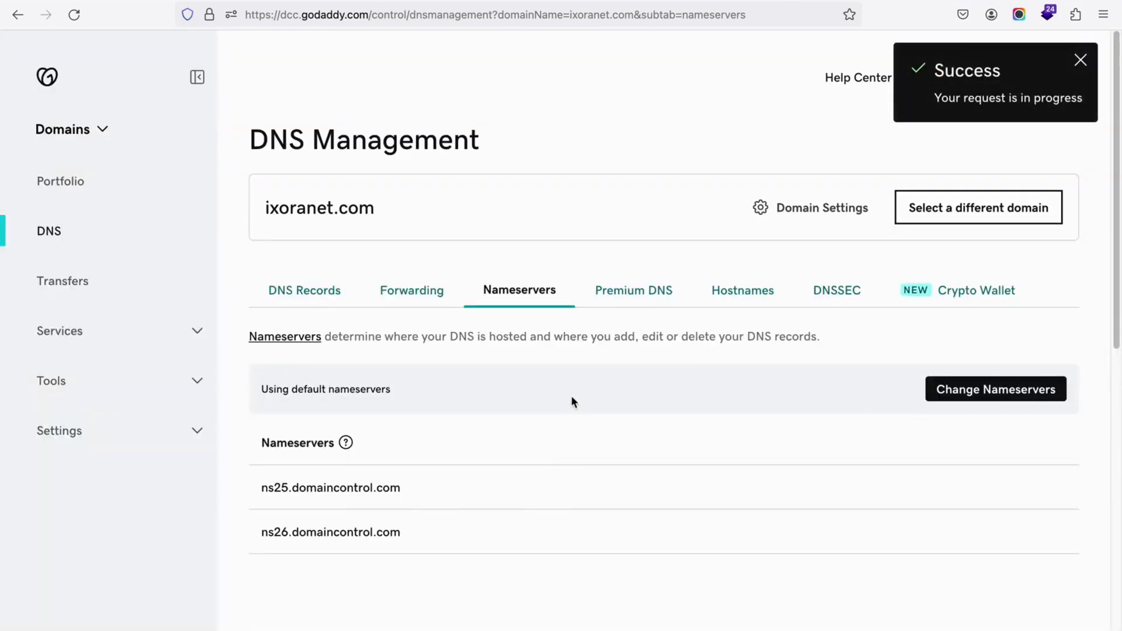
pyautogui.click(1080, 60)
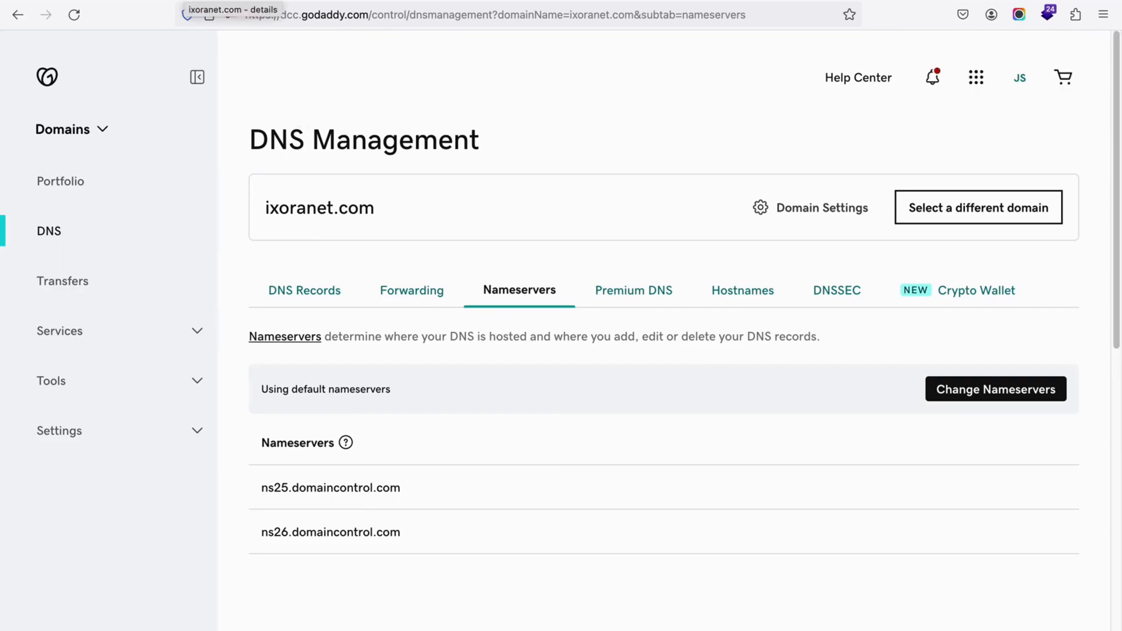
# Step: Review the exoranet deployment overview in AWS Amplify, then reload the deployed site and examine its heading text
pyautogui.click(183, 0)
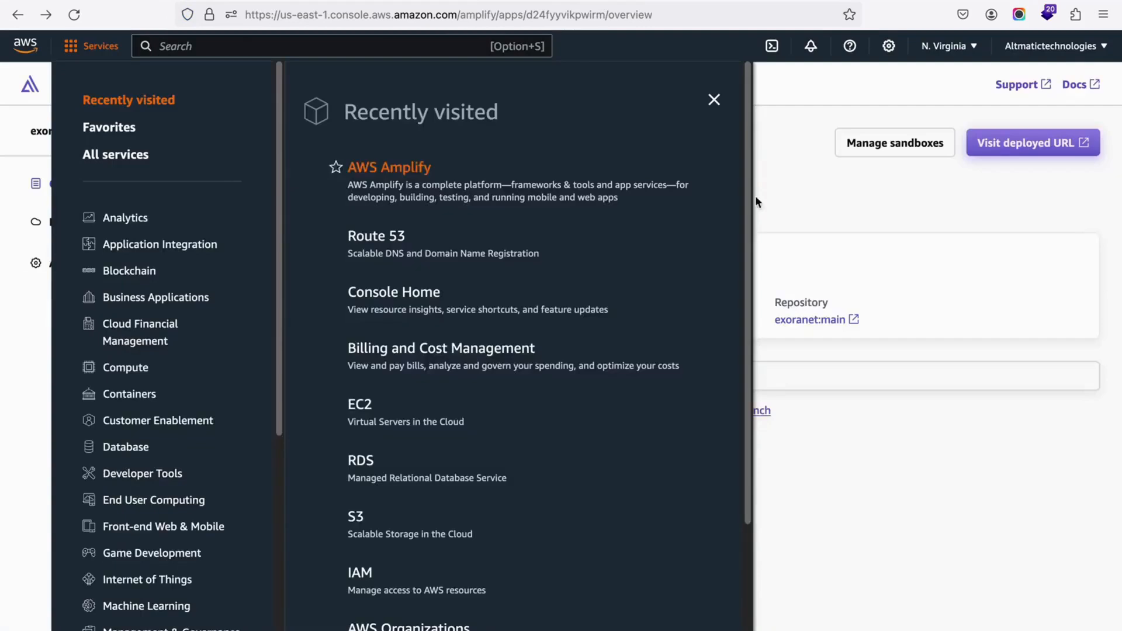
pyautogui.click(888, 214)
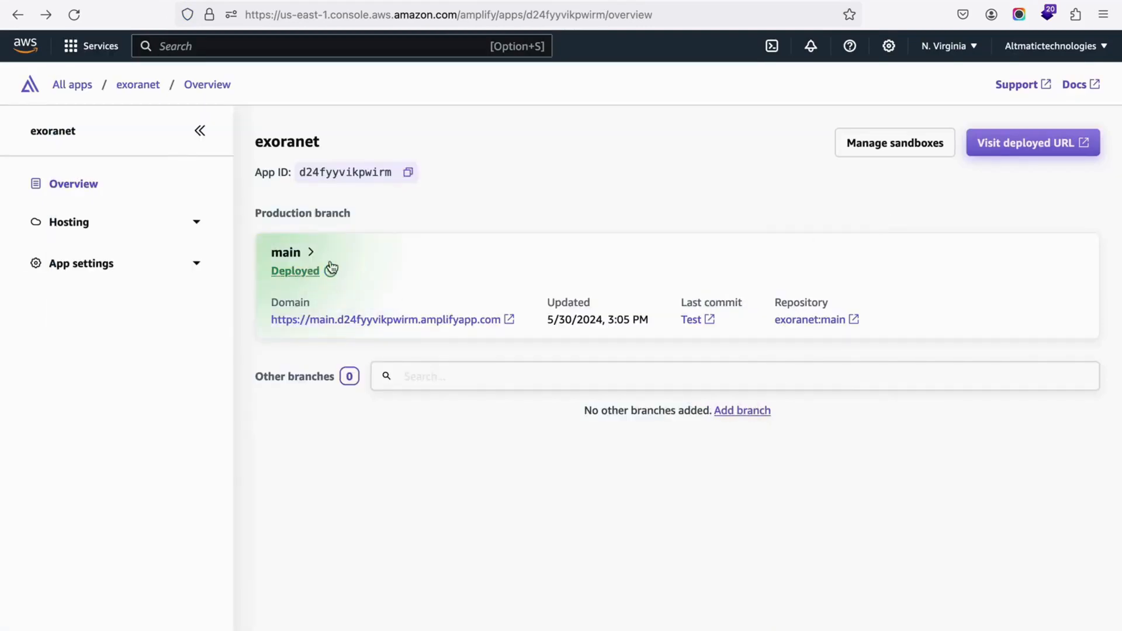
pyautogui.click(355, 2)
pyautogui.press('super+r')
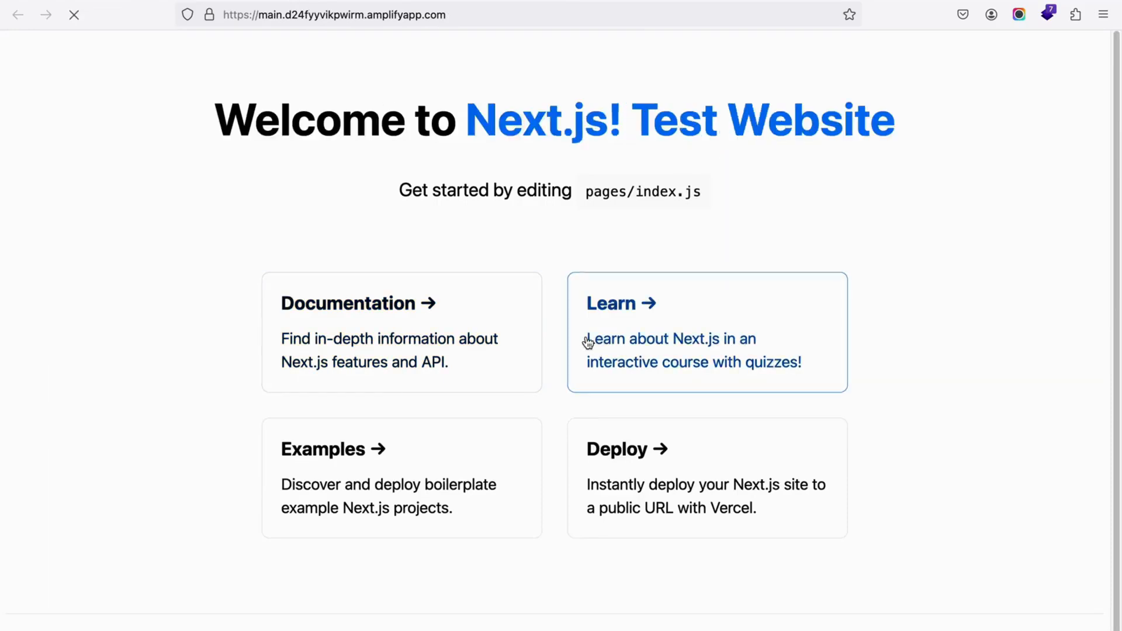
pyautogui.moveTo(951, 120); pyautogui.dragTo(638, 124)
pyautogui.click(928, 243)
pyautogui.moveTo(279, 120); pyautogui.dragTo(513, 255)
pyautogui.click(931, 553)
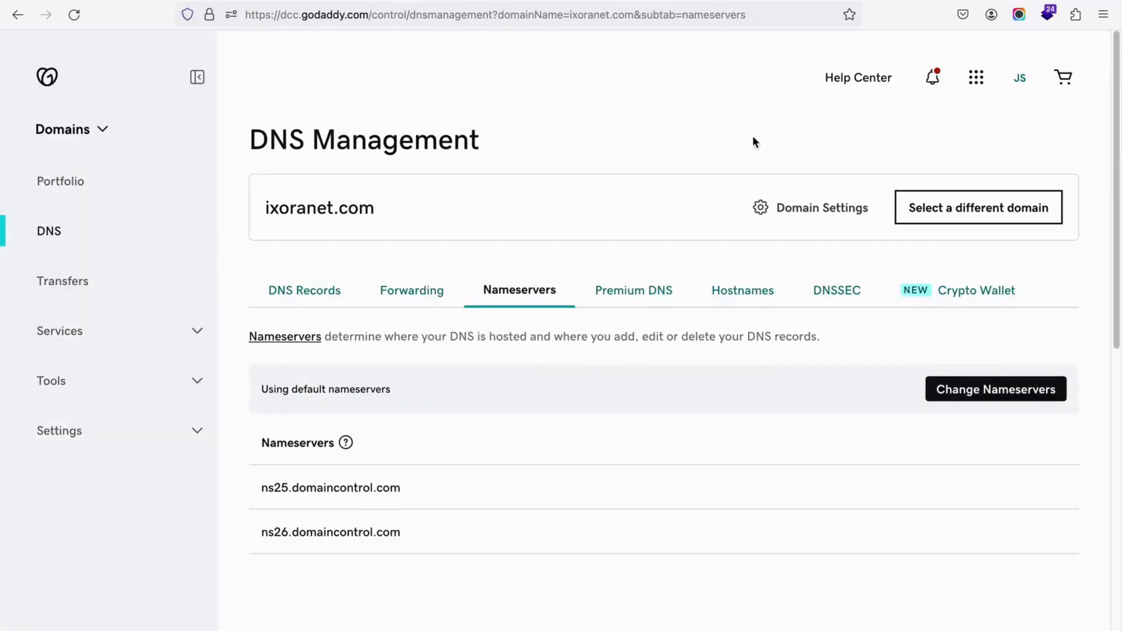
# Step: Reload the GoDaddy nameservers page for ixoranet.com and review the name servers and records of its Route 53 hosted zone
pyautogui.click(74, 14)
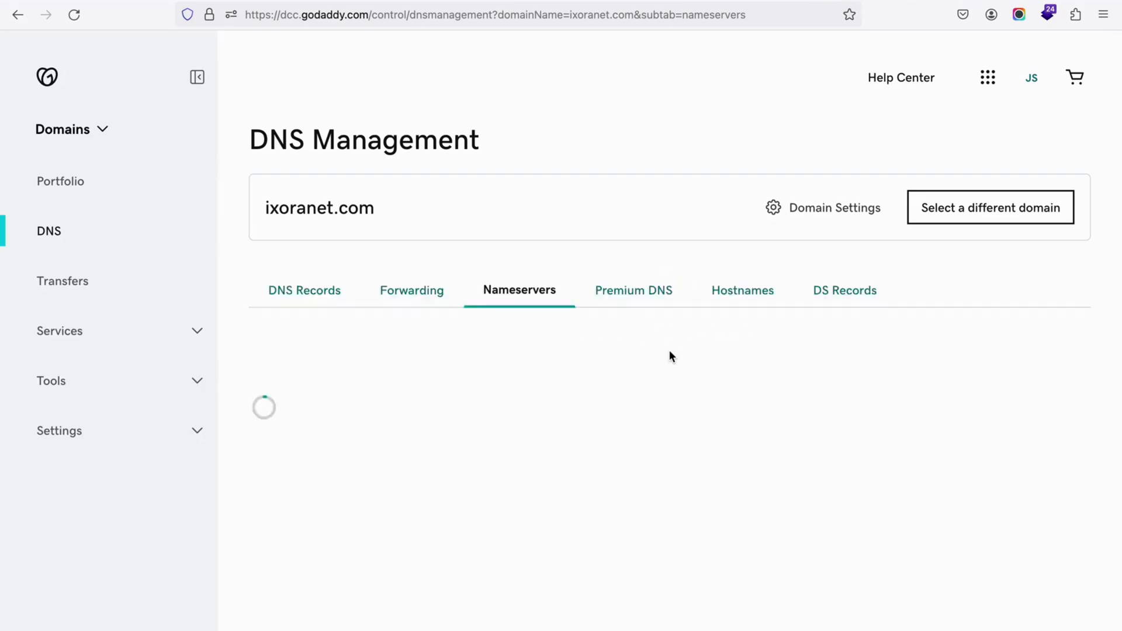
pyautogui.scroll(-2, 668, 349)
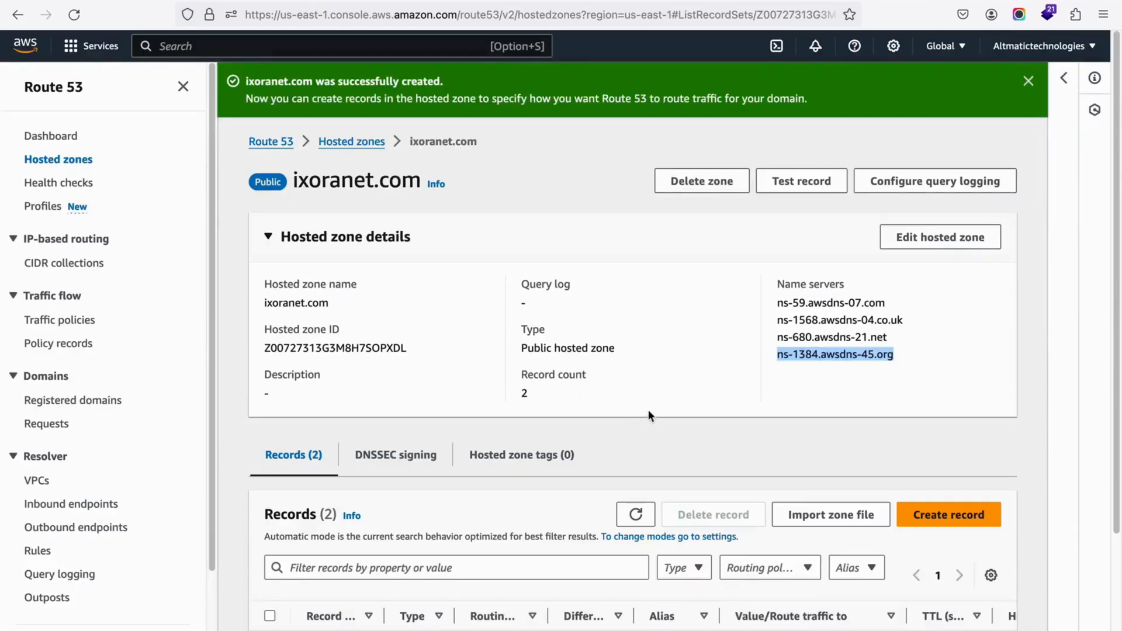
pyautogui.scroll(-3, 648, 415)
pyautogui.scroll(3, 647, 400)
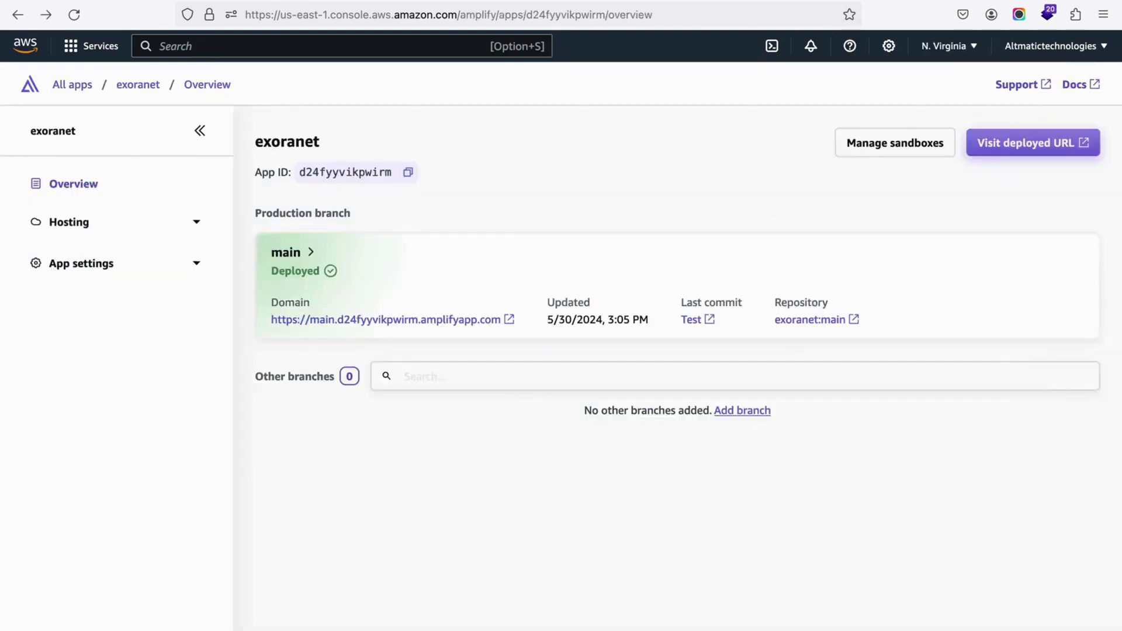
# Step: Add the Route 53 domain ixoranet.com as a custom domain of the exoranet app in Amplify and proceed to its configuration
pyautogui.click(196, 223)
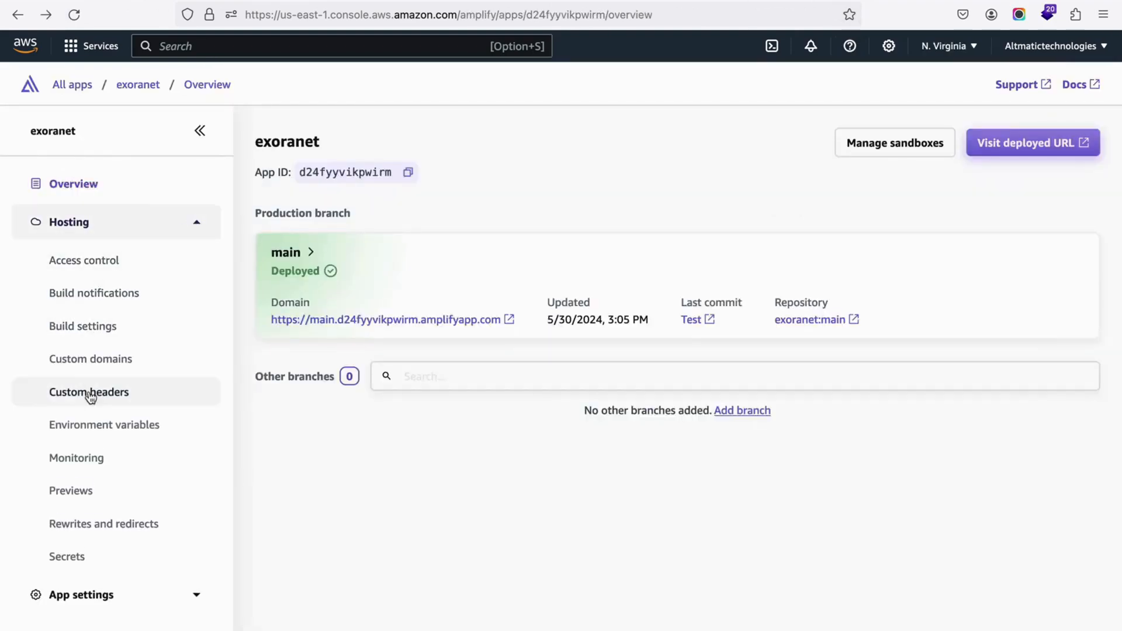
pyautogui.click(93, 363)
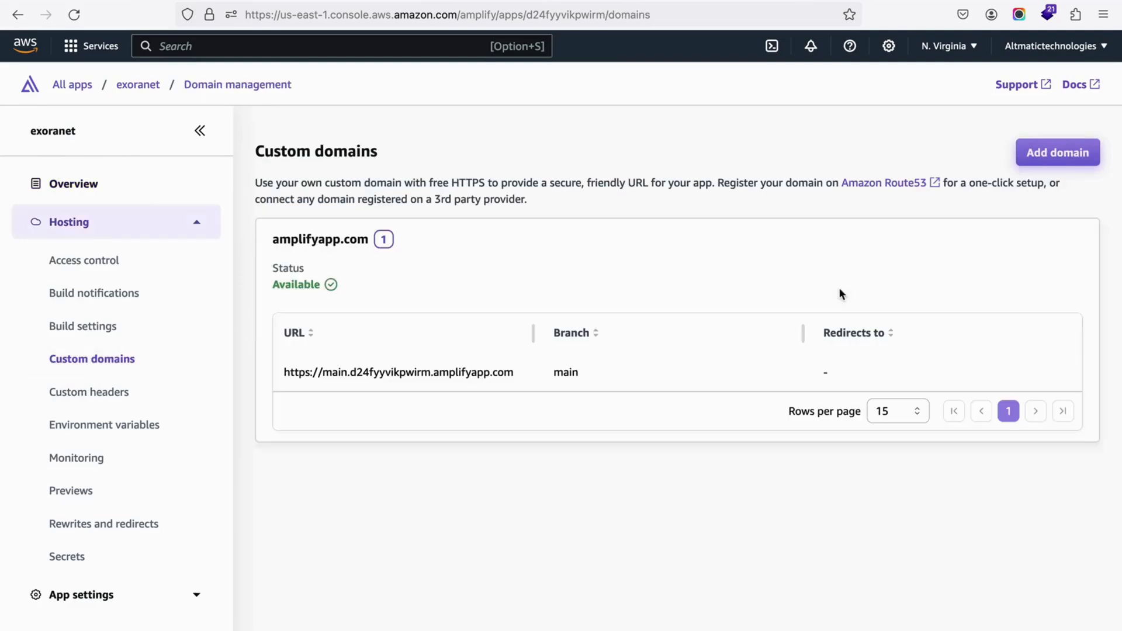
pyautogui.click(1029, 155)
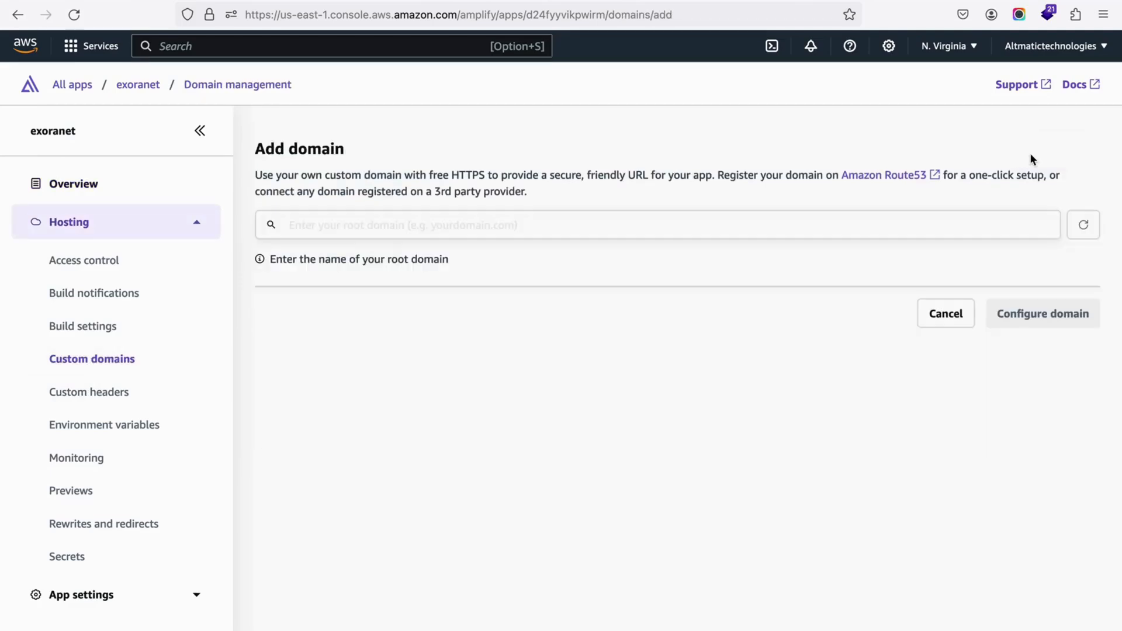
pyautogui.click(1020, 228)
pyautogui.click(351, 286)
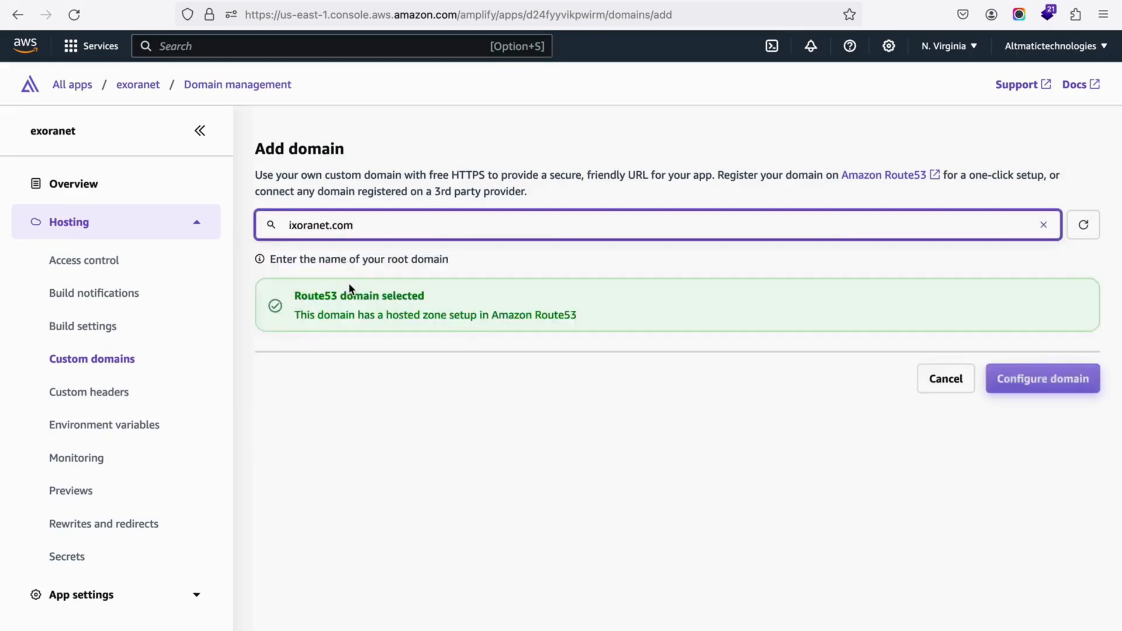
pyautogui.click(1060, 386)
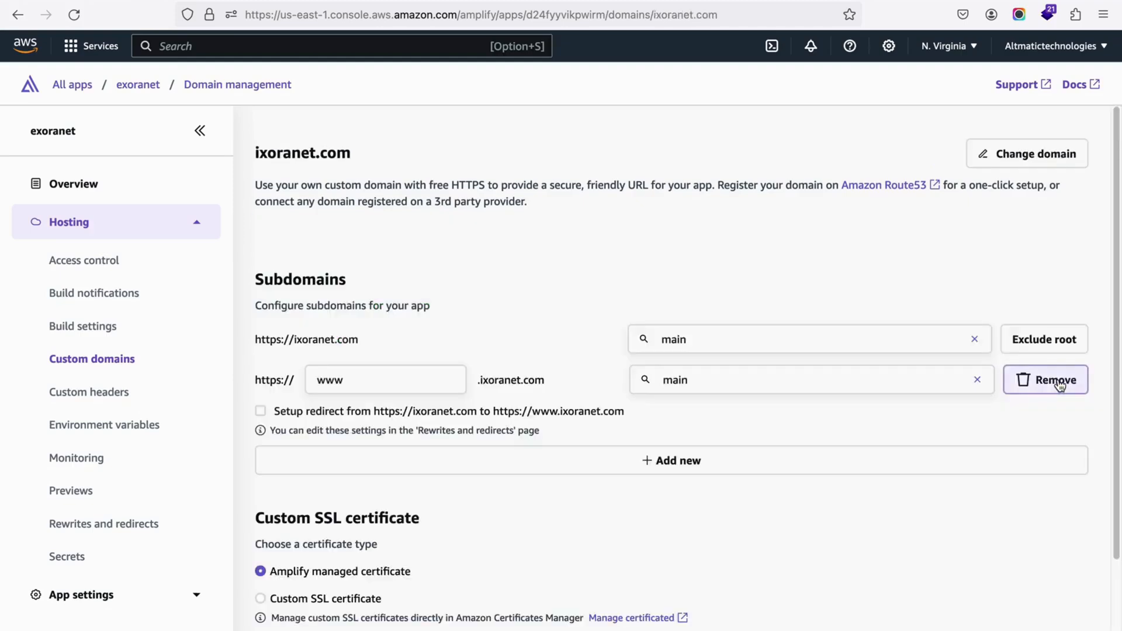
# Step: Add ixoranet.com with its root and www subdomains on the main branch, using the Amplify managed certificate
pyautogui.scroll(-3, 563, 426)
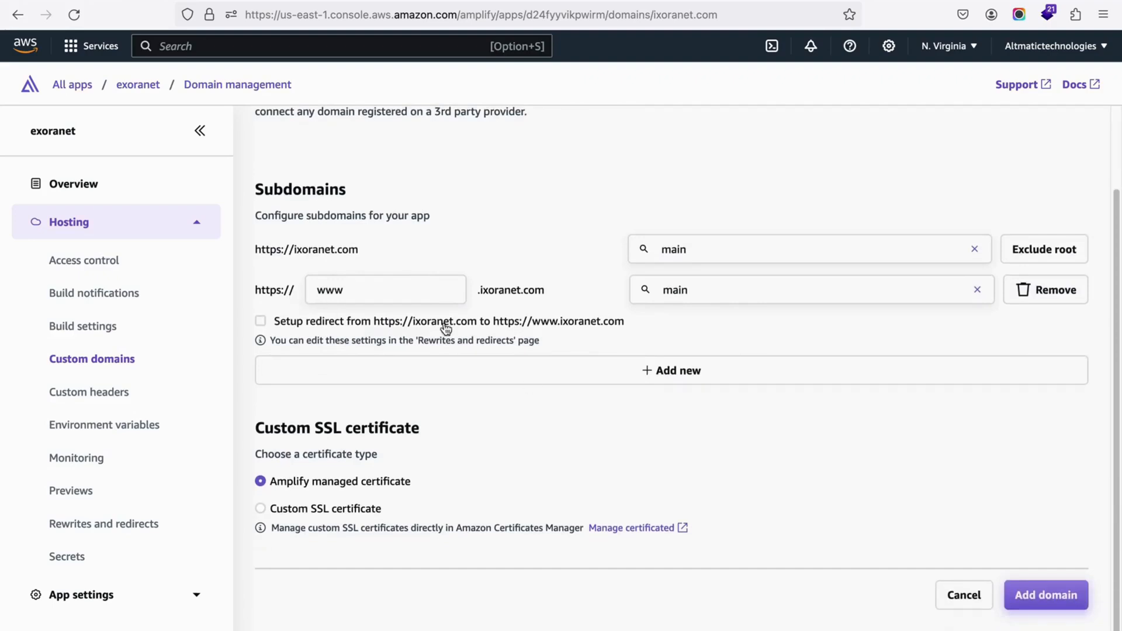
pyautogui.click(1033, 598)
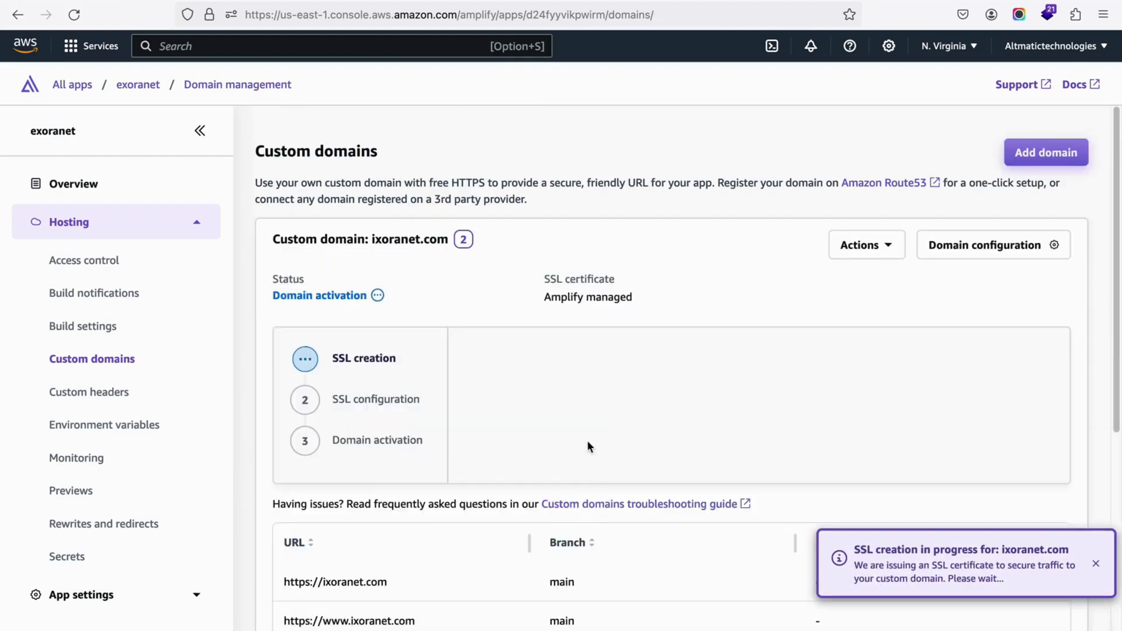
# Step: Monitor the SSL and domain activation progress of ixoranet.com and examine its subdomain URLs and required DNS records
pyautogui.scroll(-3, 588, 446)
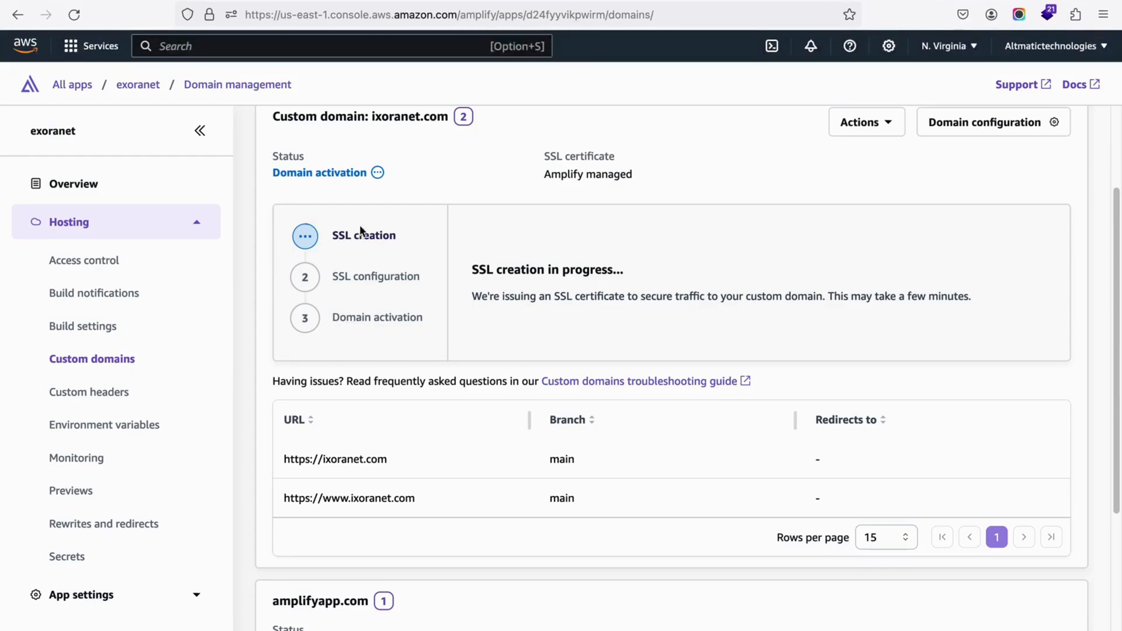
pyautogui.scroll(-3, 695, 461)
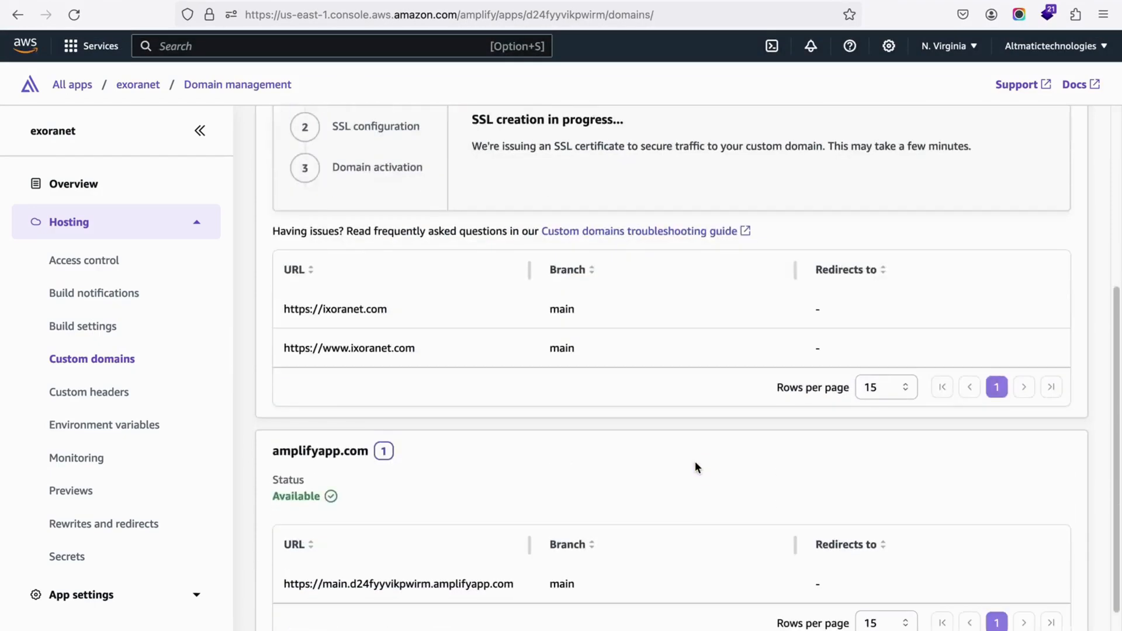
pyautogui.scroll(3, 640, 465)
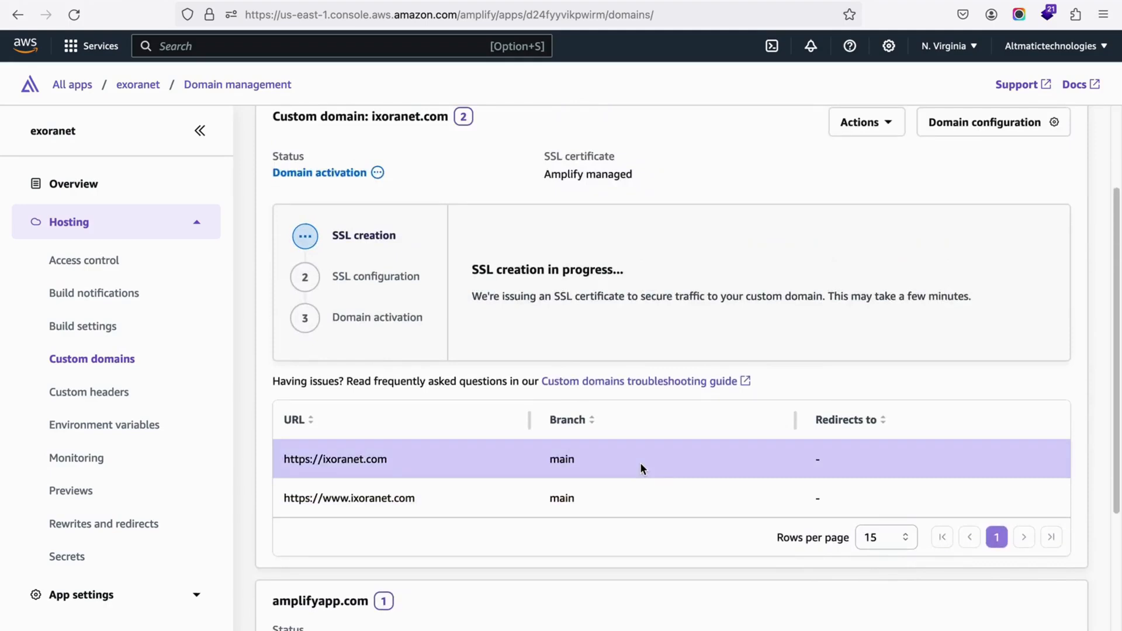
pyautogui.scroll(-3, 661, 483)
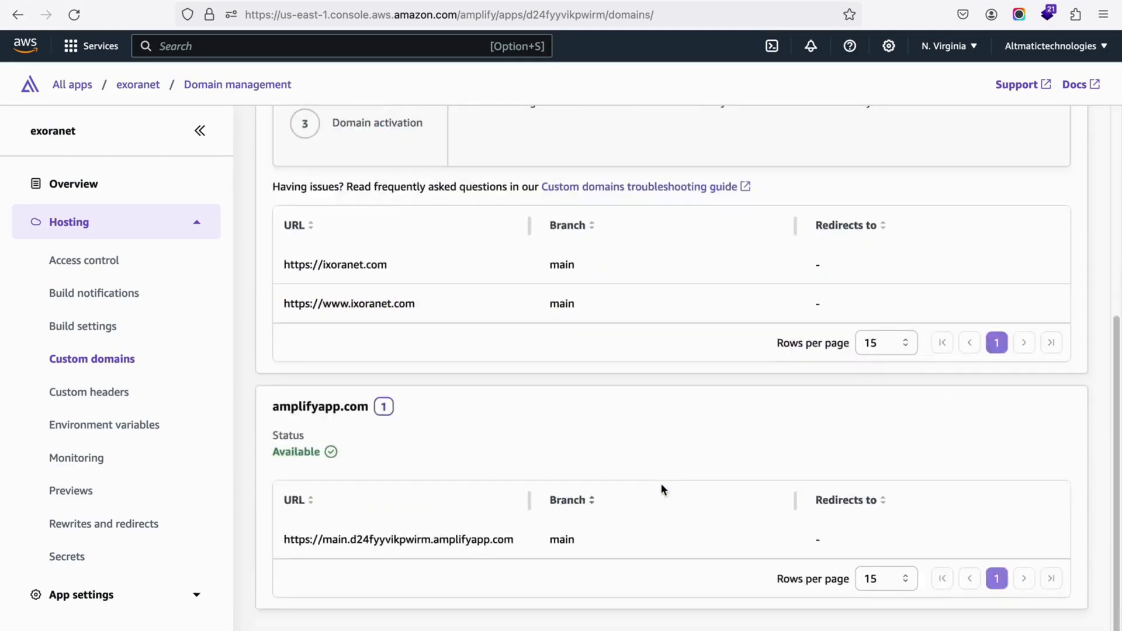
pyautogui.scroll(2, 662, 486)
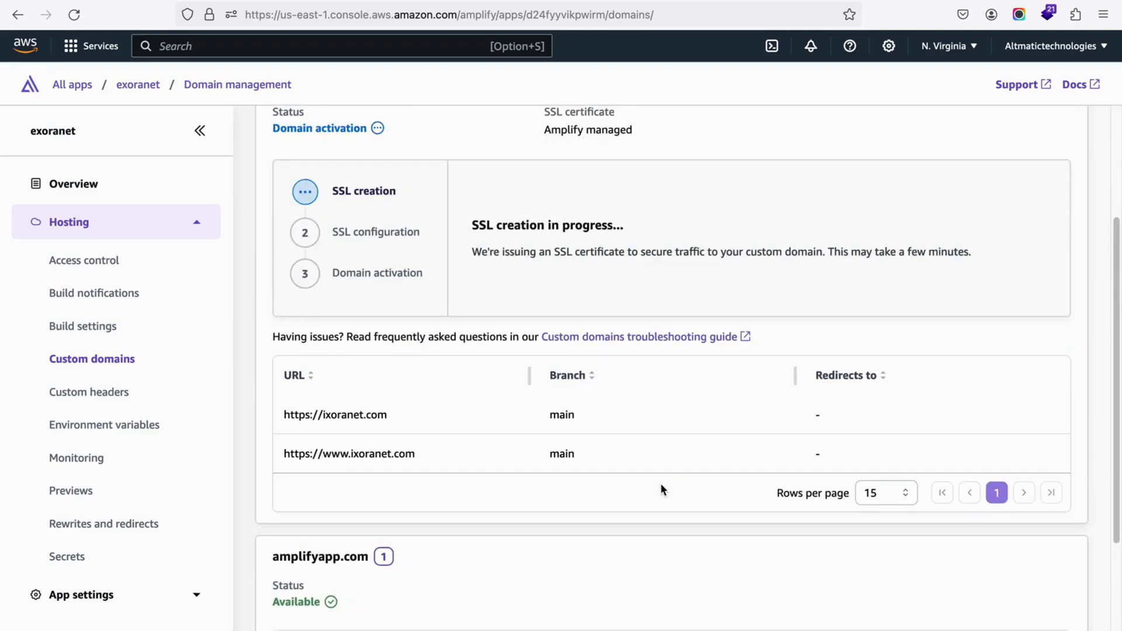
pyautogui.scroll(2, 660, 487)
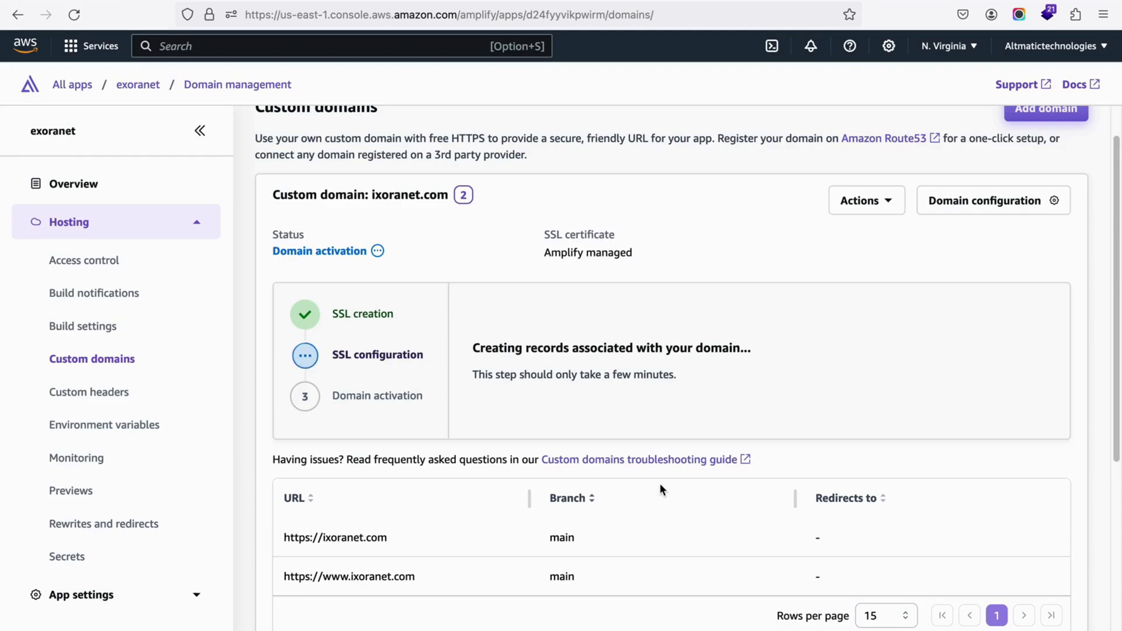
pyautogui.scroll(-6, 657, 487)
pyautogui.scroll(4, 656, 486)
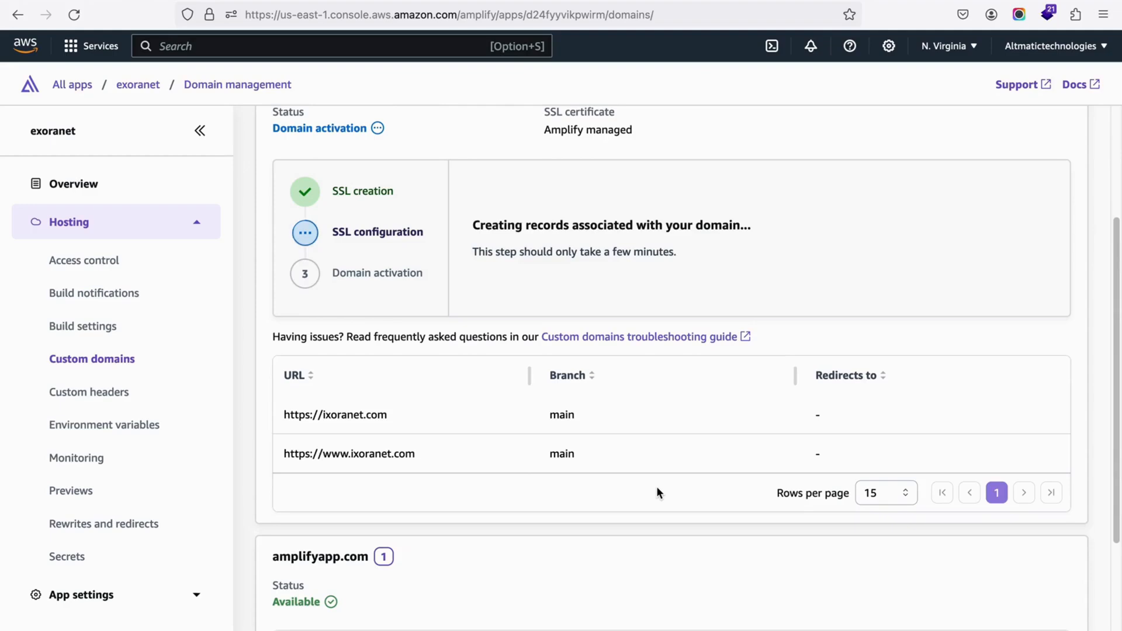
pyautogui.scroll(-3, 658, 491)
pyautogui.scroll(5, 657, 487)
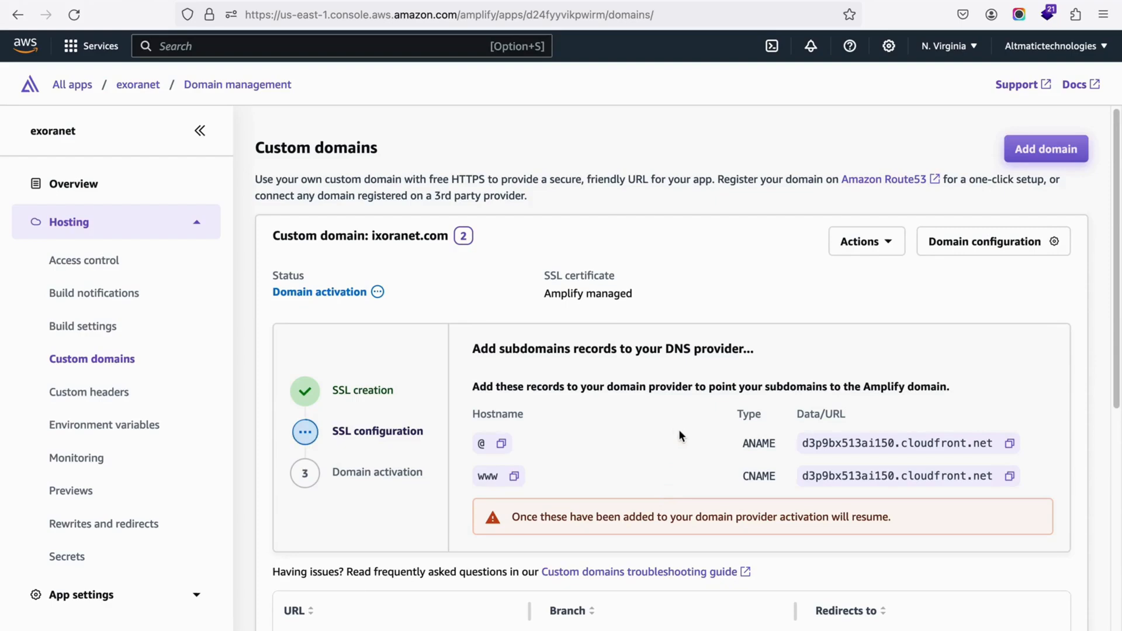
pyautogui.scroll(-4, 679, 430)
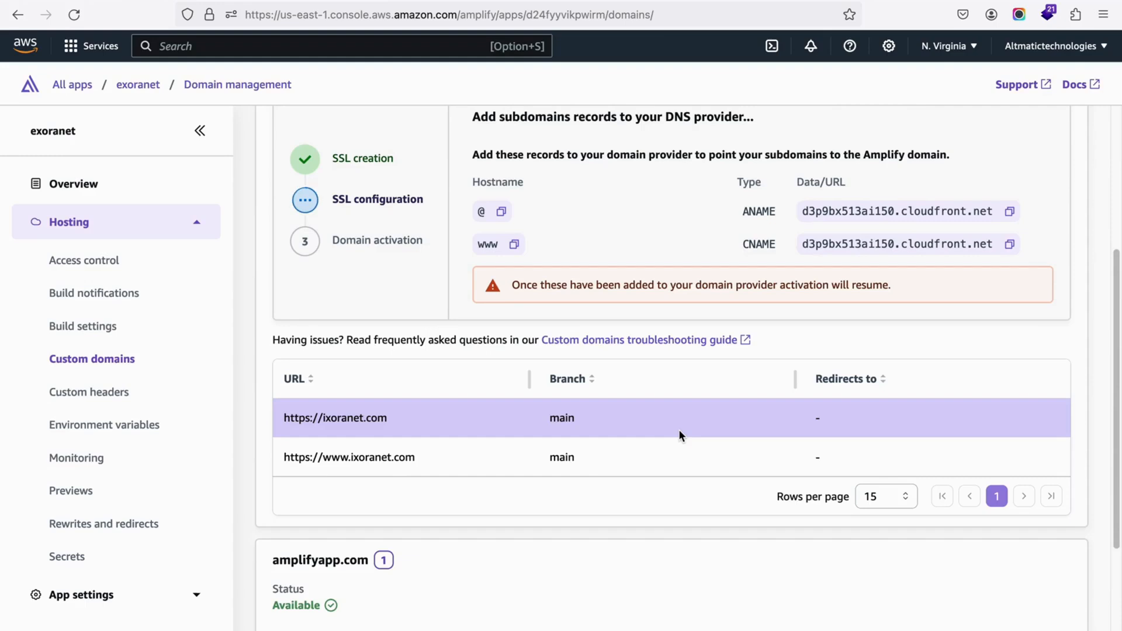
pyautogui.scroll(3, 679, 432)
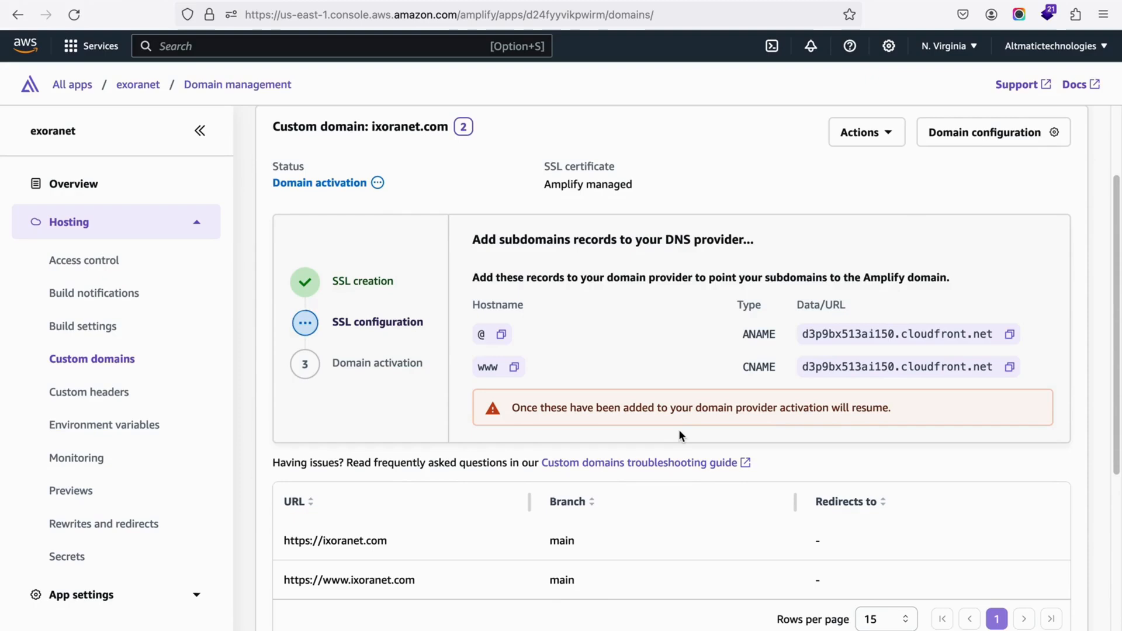
pyautogui.scroll(-5, 680, 433)
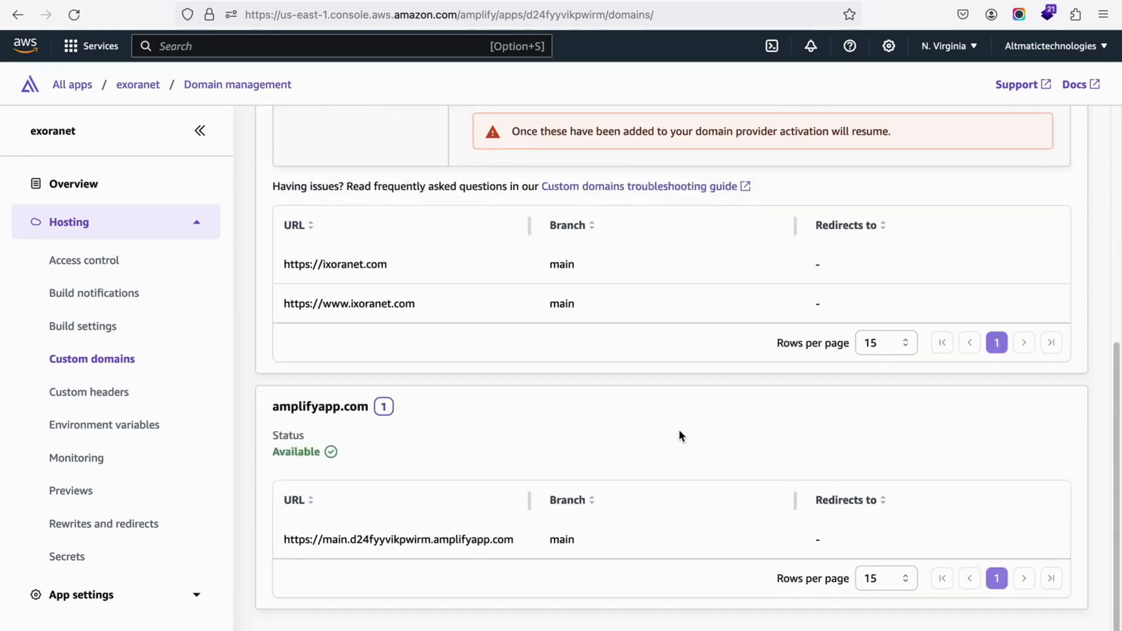
pyautogui.scroll(6, 679, 433)
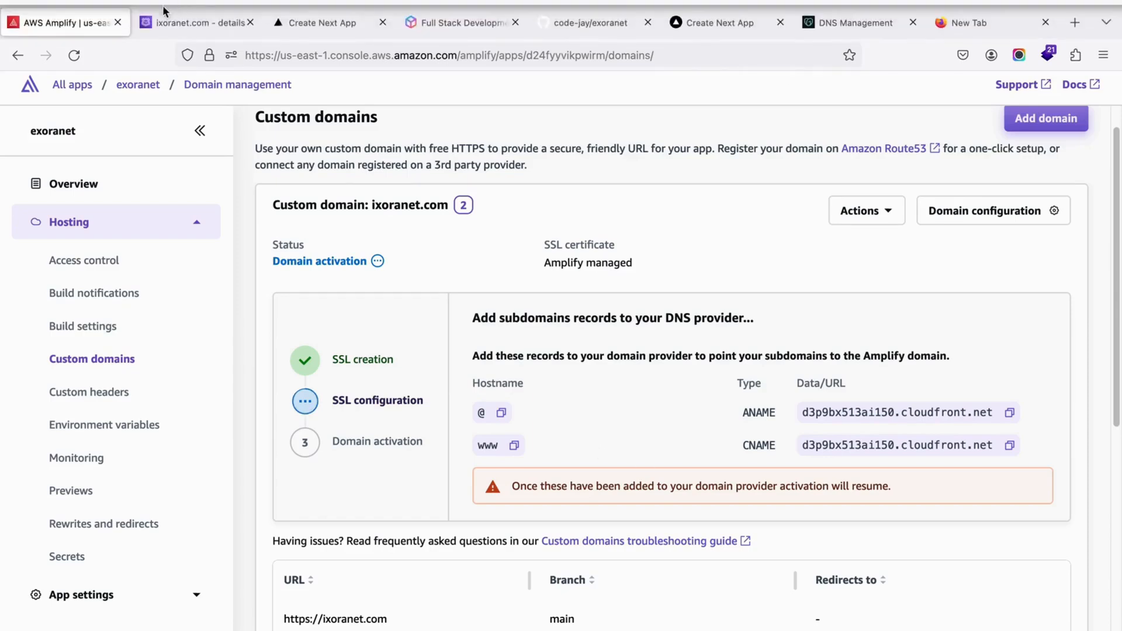
# Step: Switch to the Route 53 hosted zone for ixoranet.com, review its details and records, and dismiss the creation notification
pyautogui.click(199, 27)
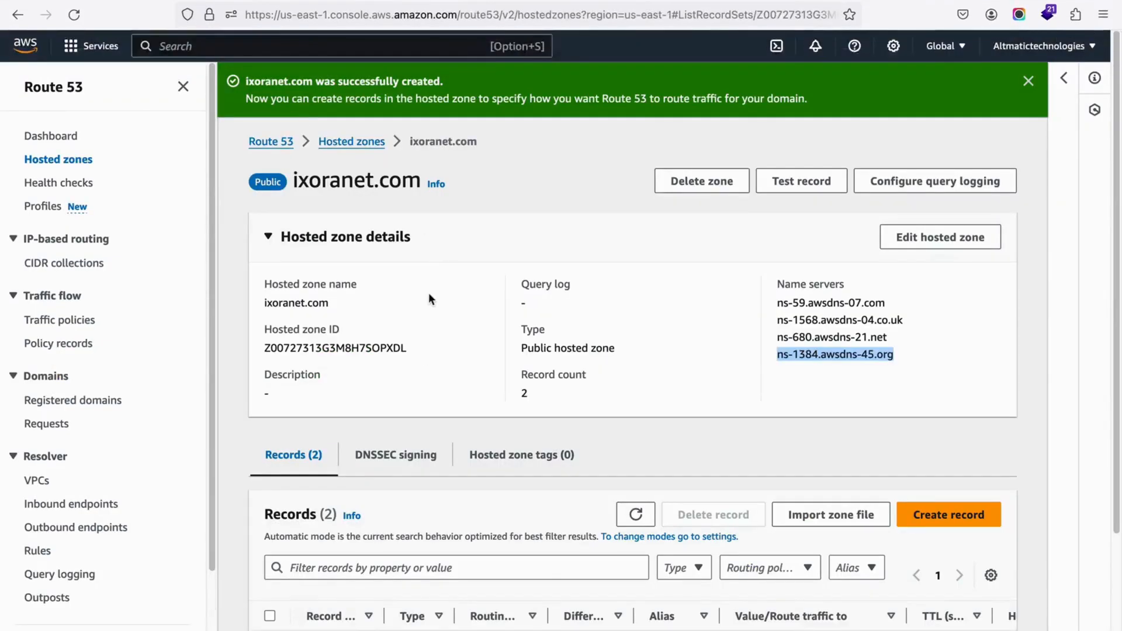
pyautogui.scroll(-3, 429, 294)
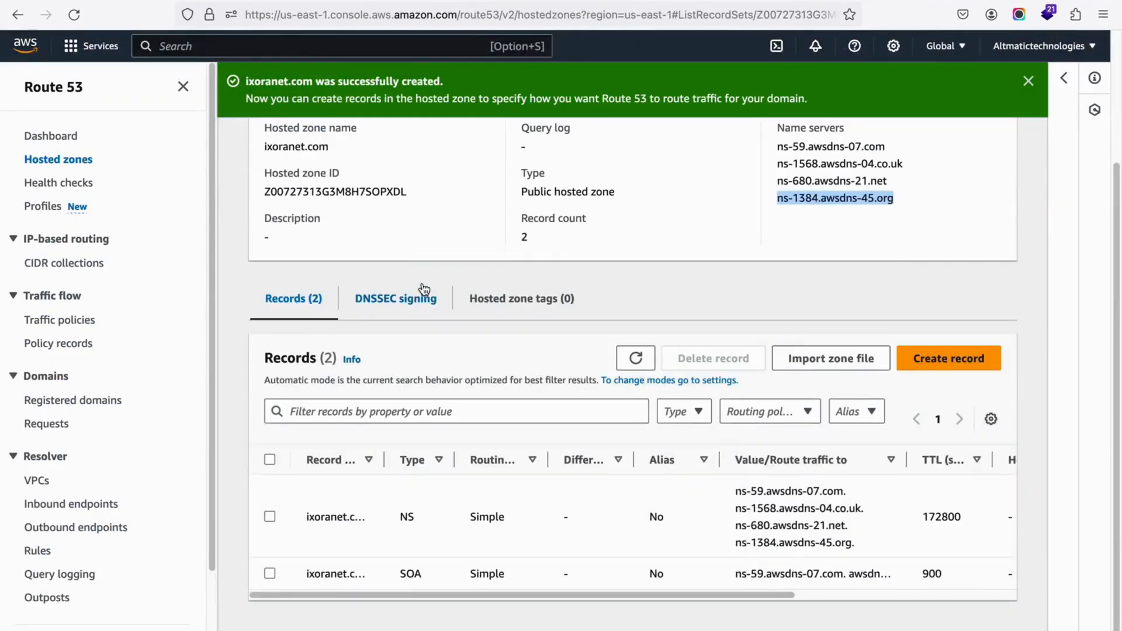
pyautogui.scroll(2, 429, 299)
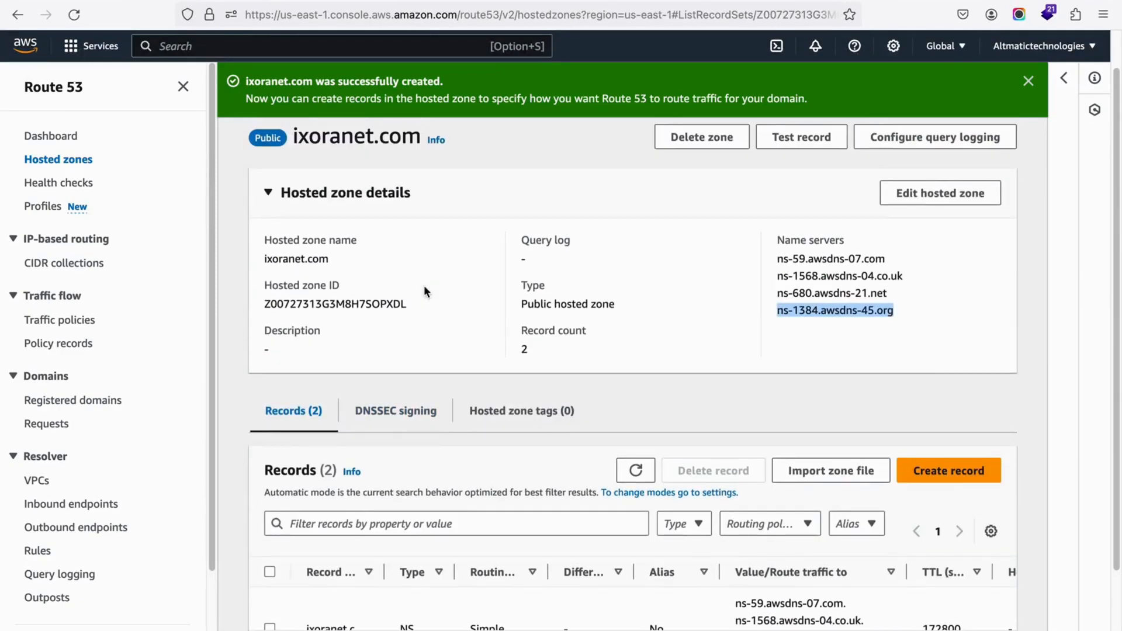
pyautogui.scroll(-2, 576, 347)
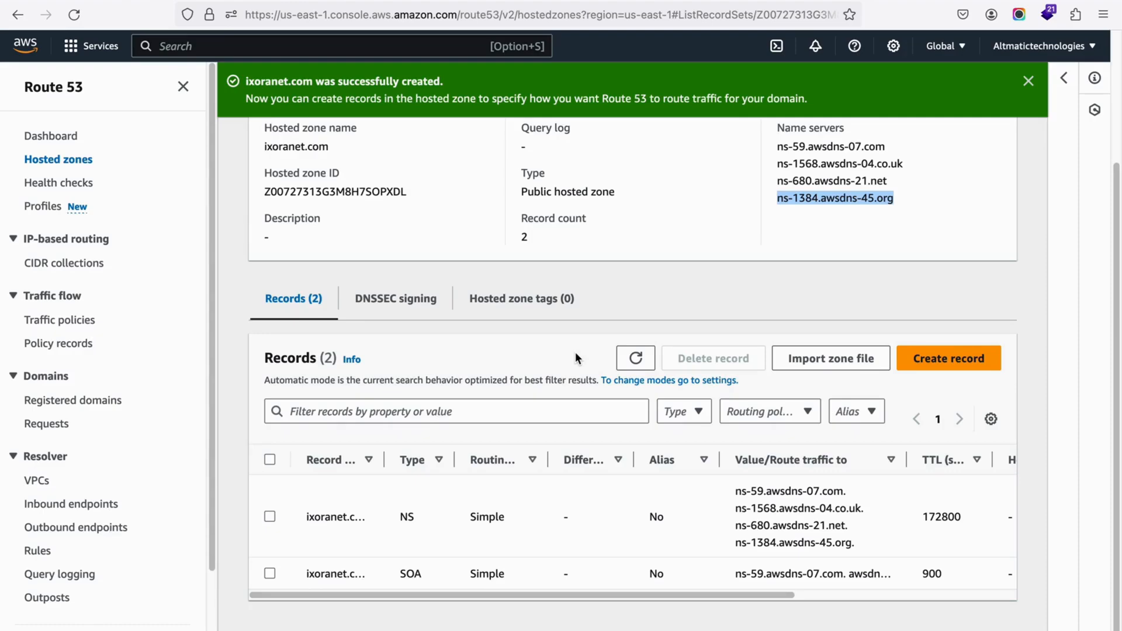
pyautogui.scroll(3, 576, 355)
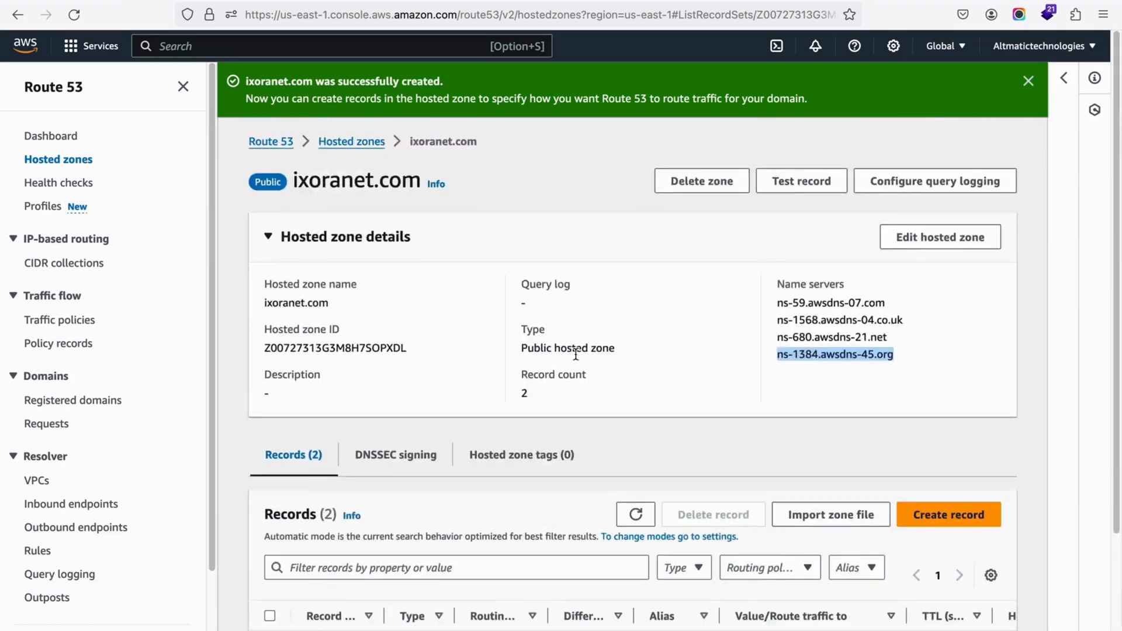
pyautogui.click(1028, 81)
pyautogui.scroll(-2, 691, 261)
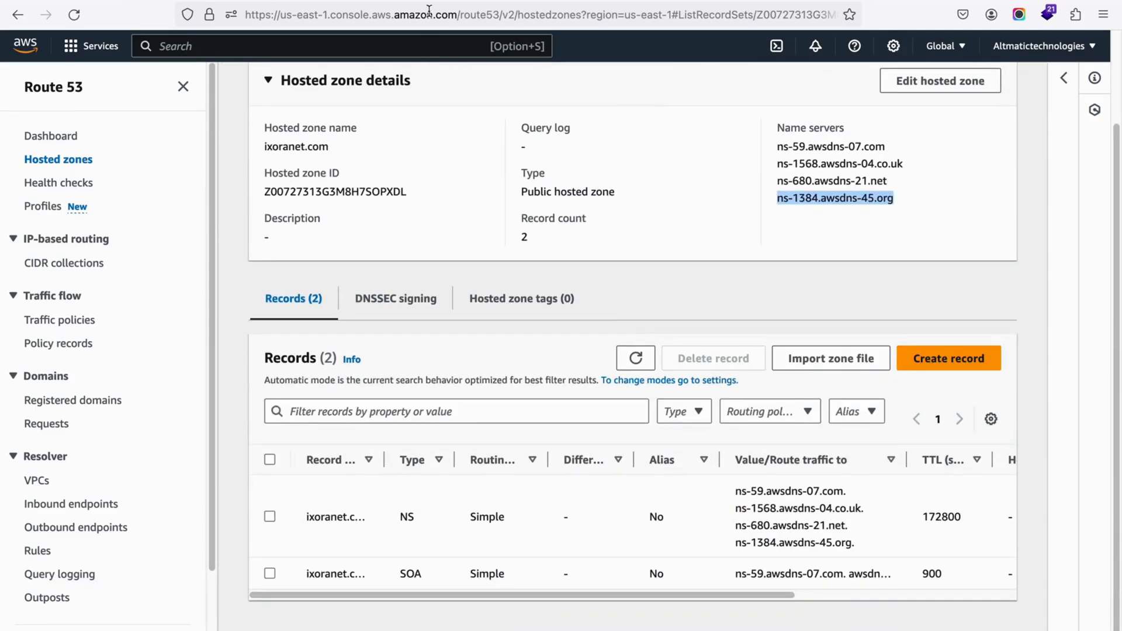
# Step: Return to Amplify, display the DNS records of the ixoranet.com custom domain, and examine the ANAME record's target
pyautogui.click(83, 1)
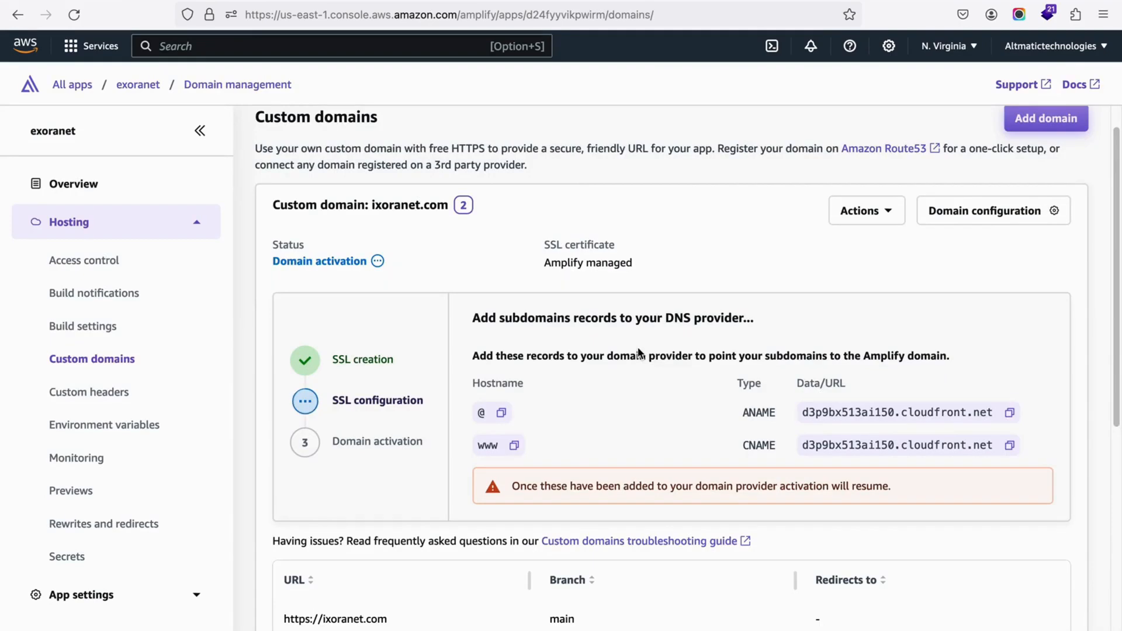
pyautogui.click(878, 215)
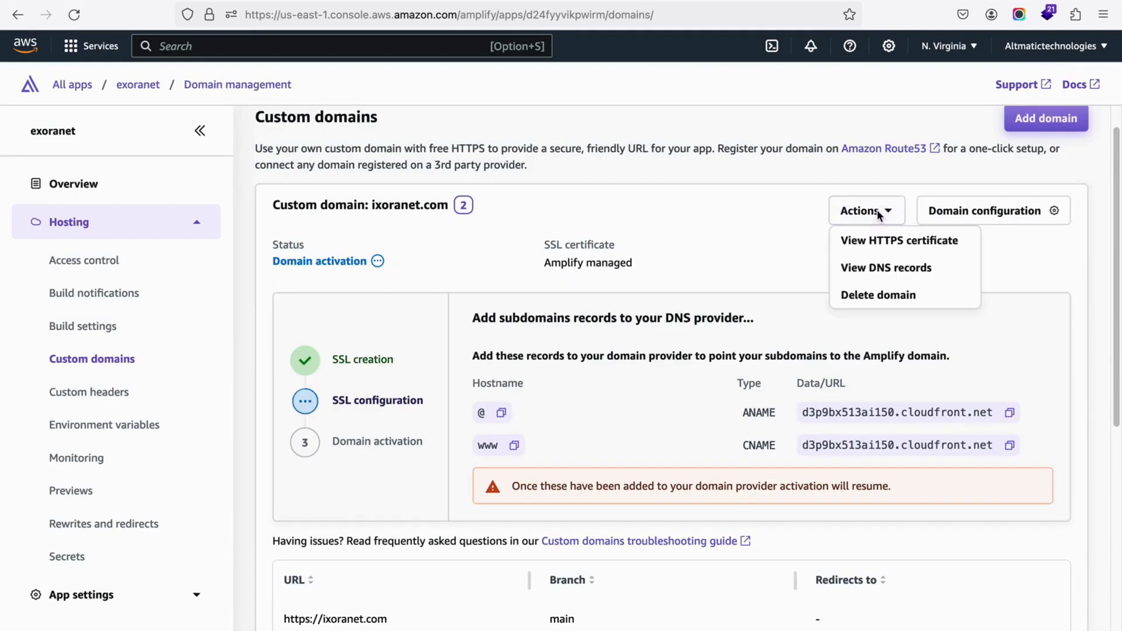
pyautogui.click(884, 269)
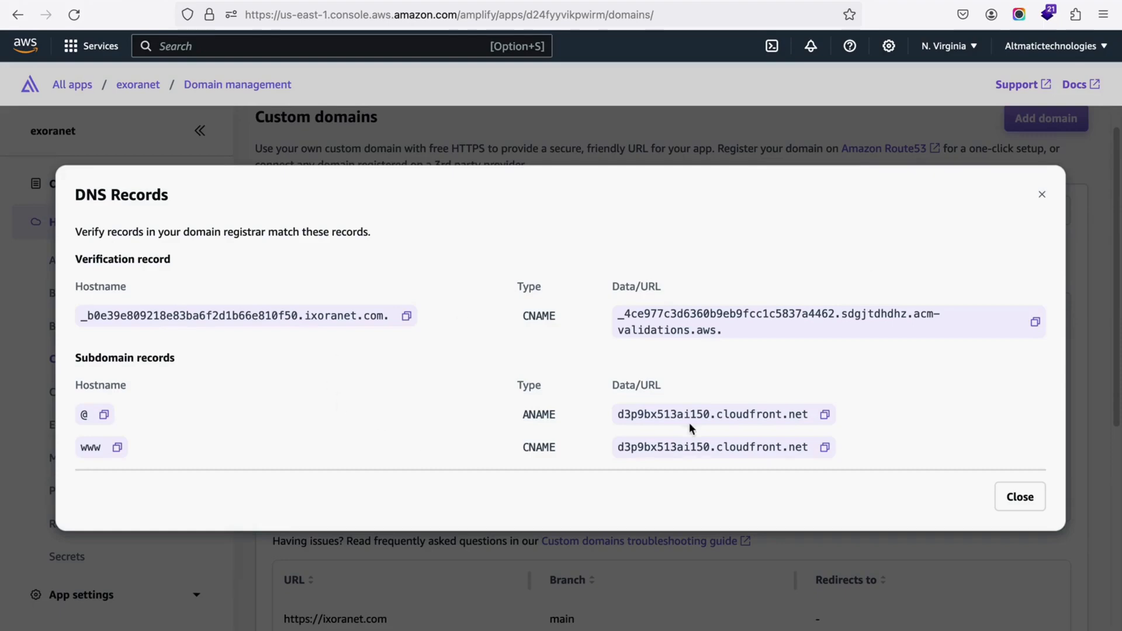
pyautogui.moveTo(617, 415); pyautogui.dragTo(829, 419)
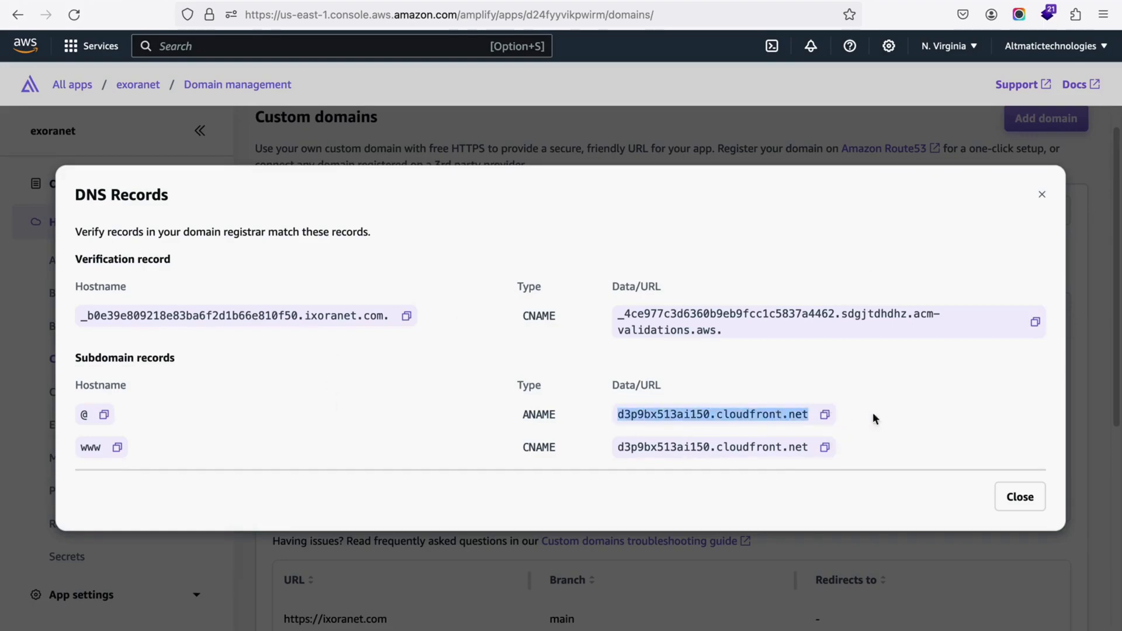
pyautogui.click(953, 421)
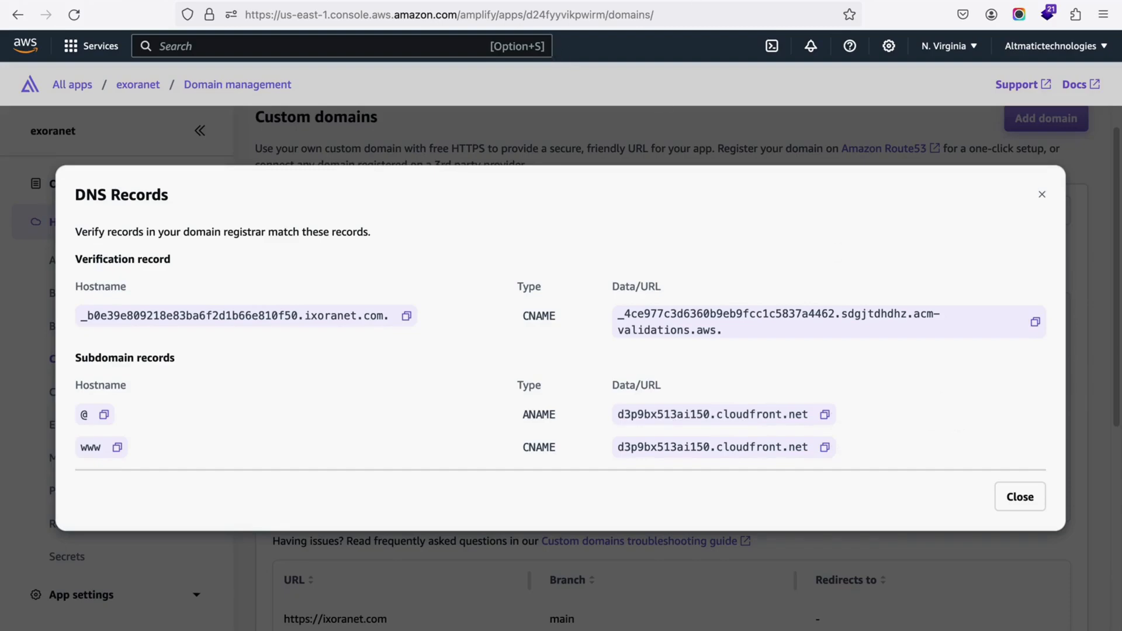
# Step: Switch to GoDaddy and check the DNS records section for ixoranet.com
pyautogui.click(234, 1)
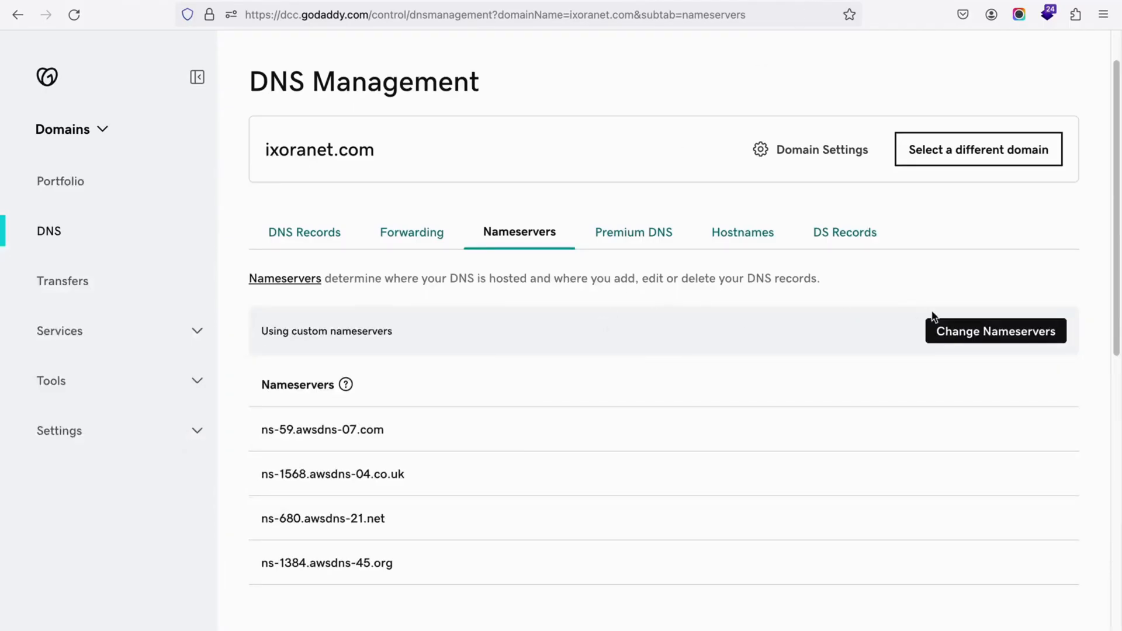
pyautogui.click(314, 242)
pyautogui.scroll(-5, 596, 352)
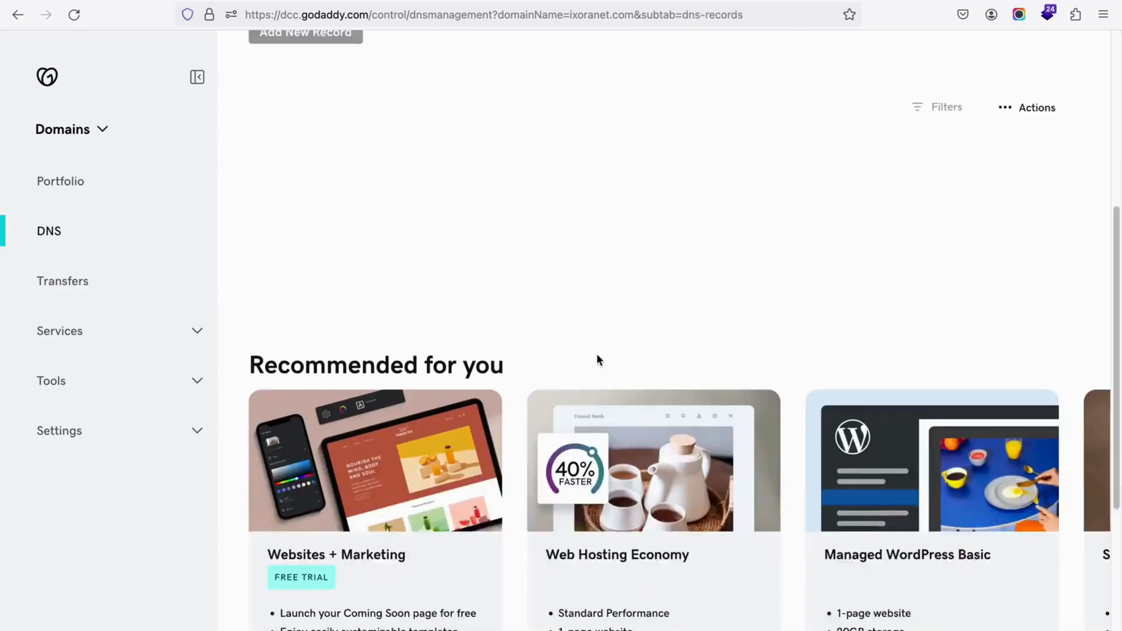
pyautogui.scroll(5, 596, 353)
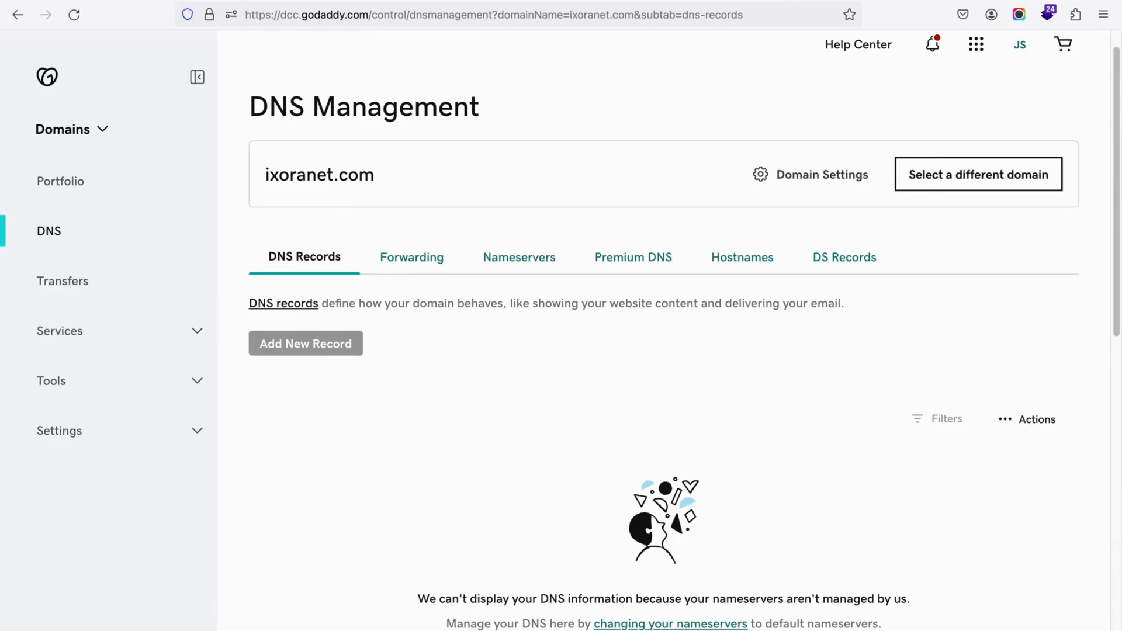
pyautogui.hotkey('ctrl', 'Tab')
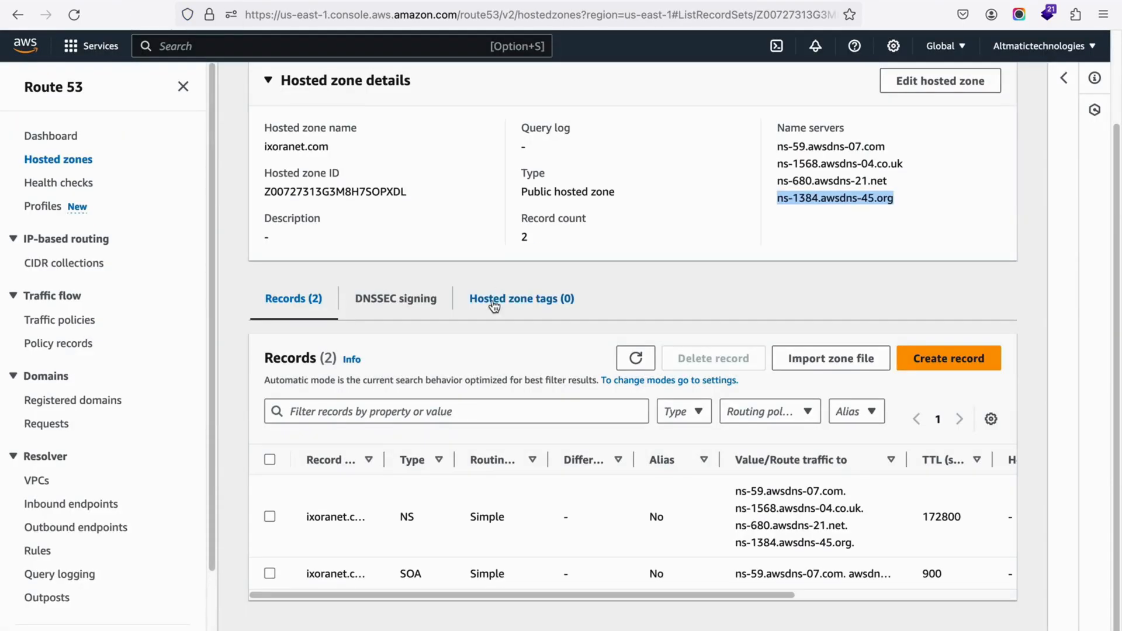
pyautogui.scroll(3, 494, 305)
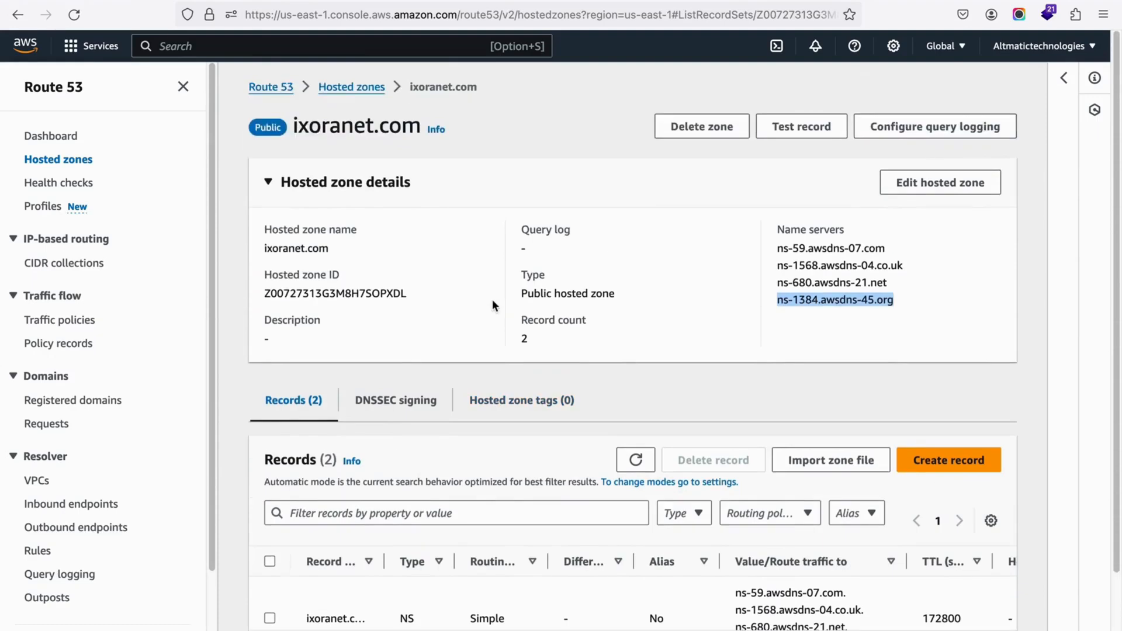
pyautogui.click(948, 460)
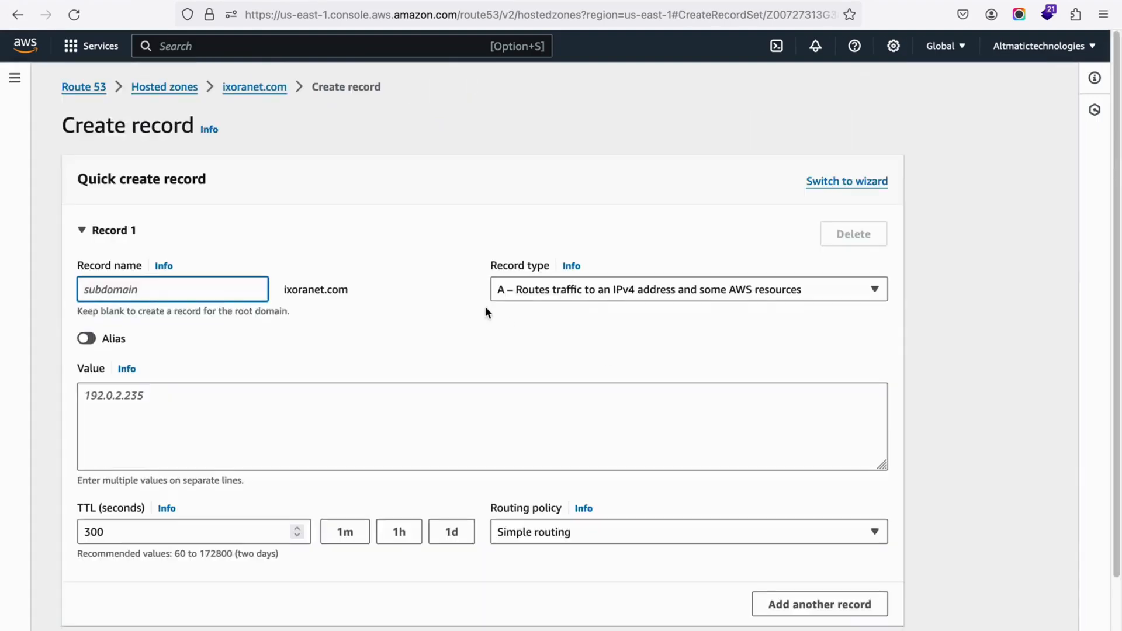
pyautogui.scroll(-3, 387, 280)
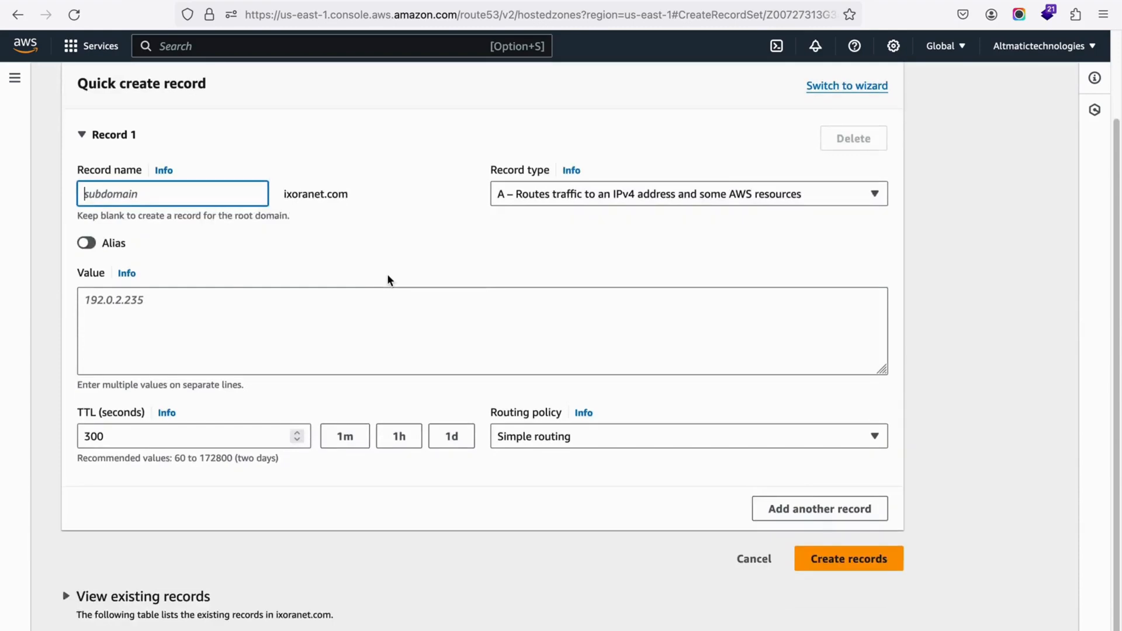
pyautogui.scroll(3, 387, 280)
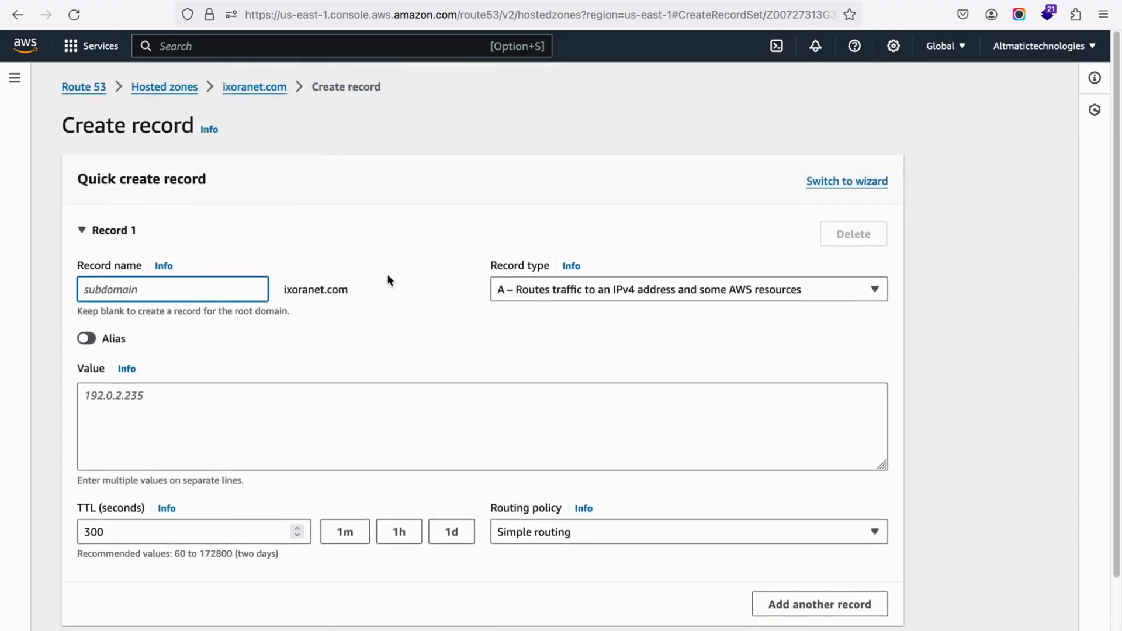
pyautogui.click(235, 283)
pyautogui.write('@')
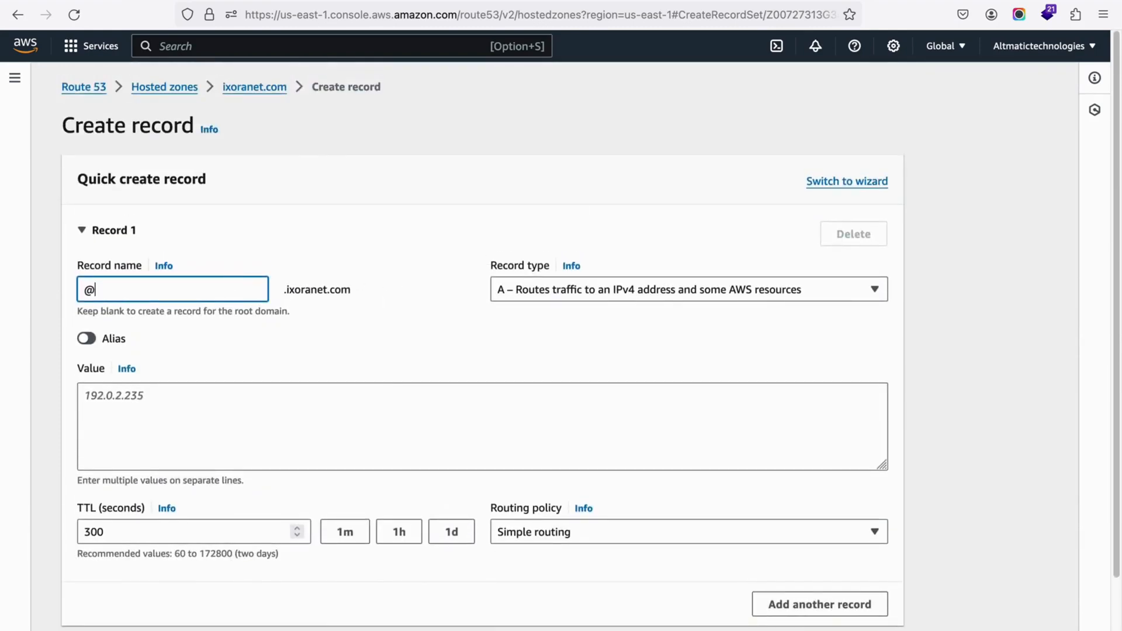
pyautogui.scroll(-2, 500, 322)
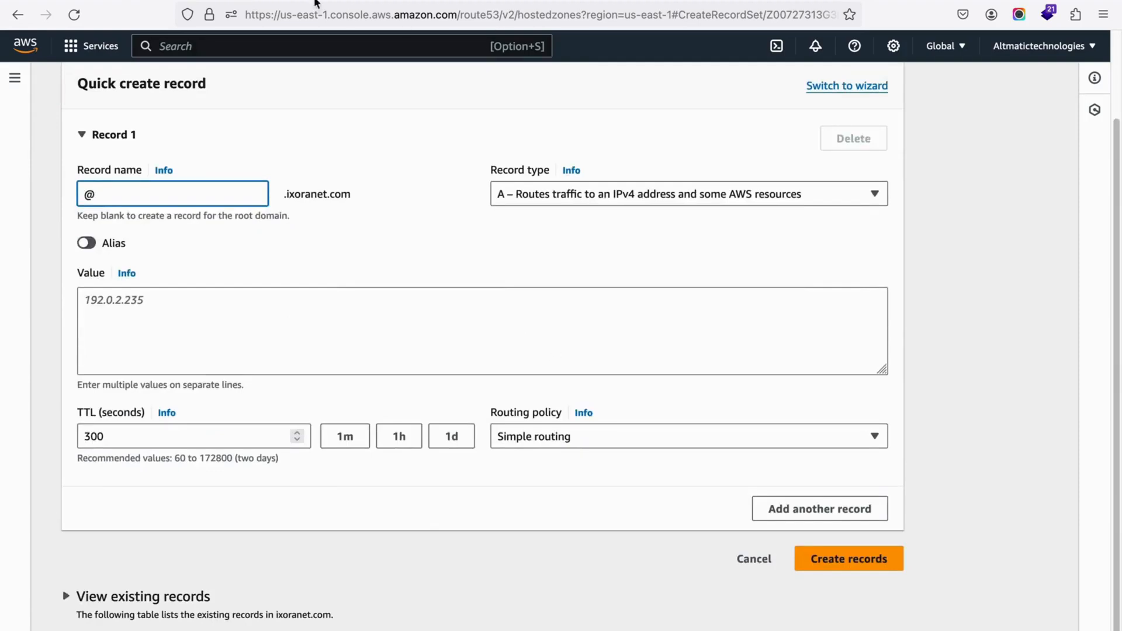
# Step: Switch to Amplify, close the DNS records of the custom domain, and review the URLs listed for ixoranet.com and amplifyapp.com
pyautogui.click(275, 0)
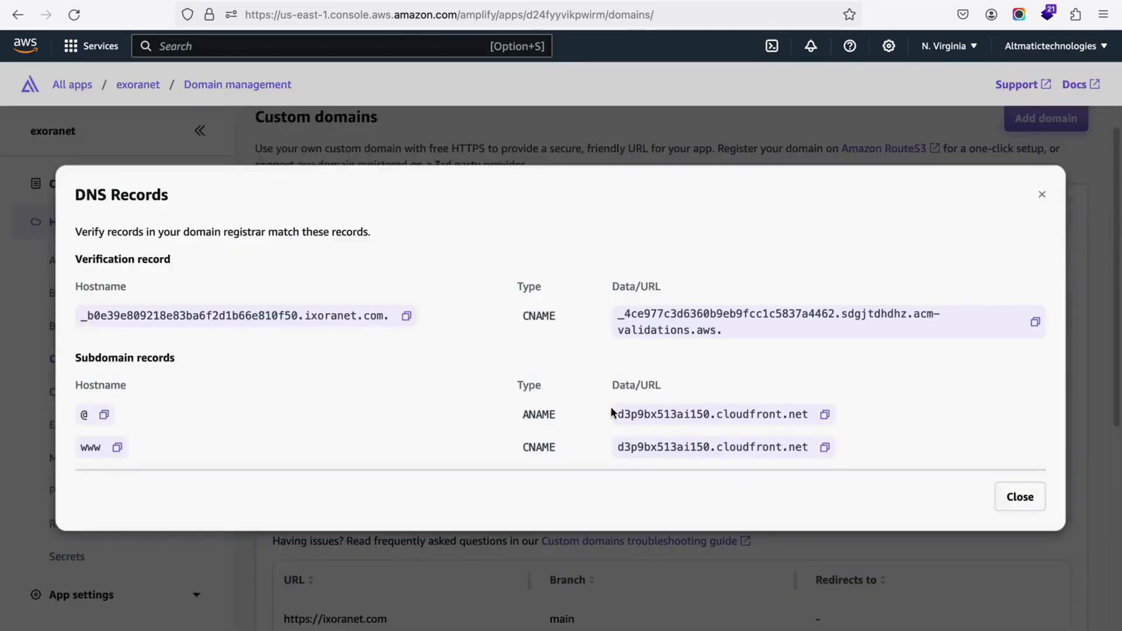
pyautogui.scroll(-2, 672, 416)
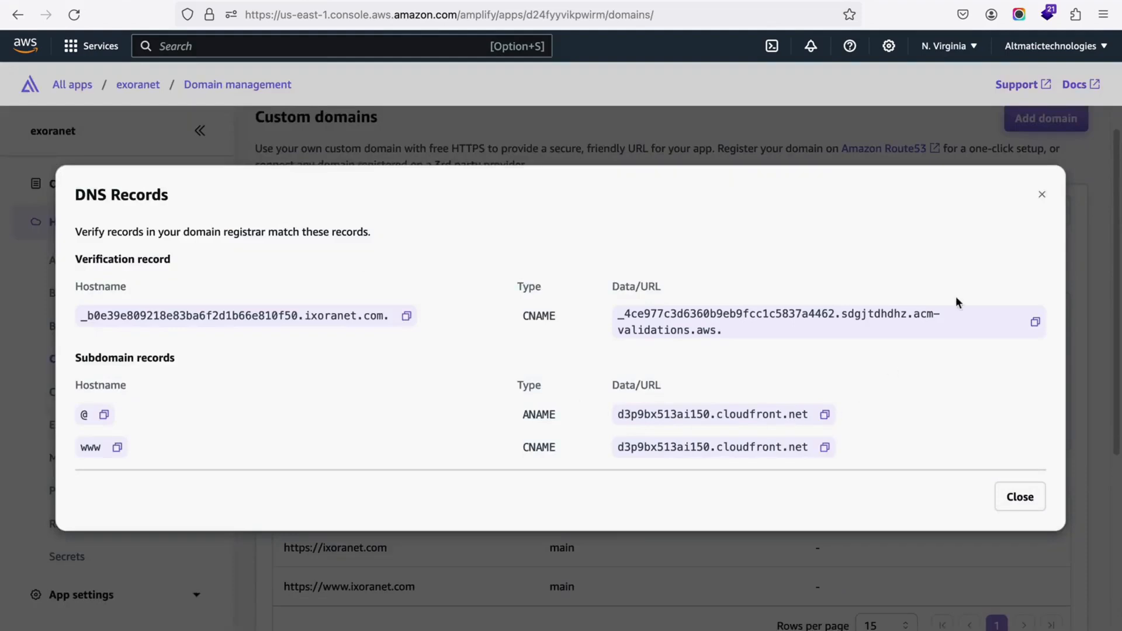
pyautogui.click(1017, 502)
pyautogui.scroll(-5, 531, 466)
pyautogui.scroll(-1, 528, 471)
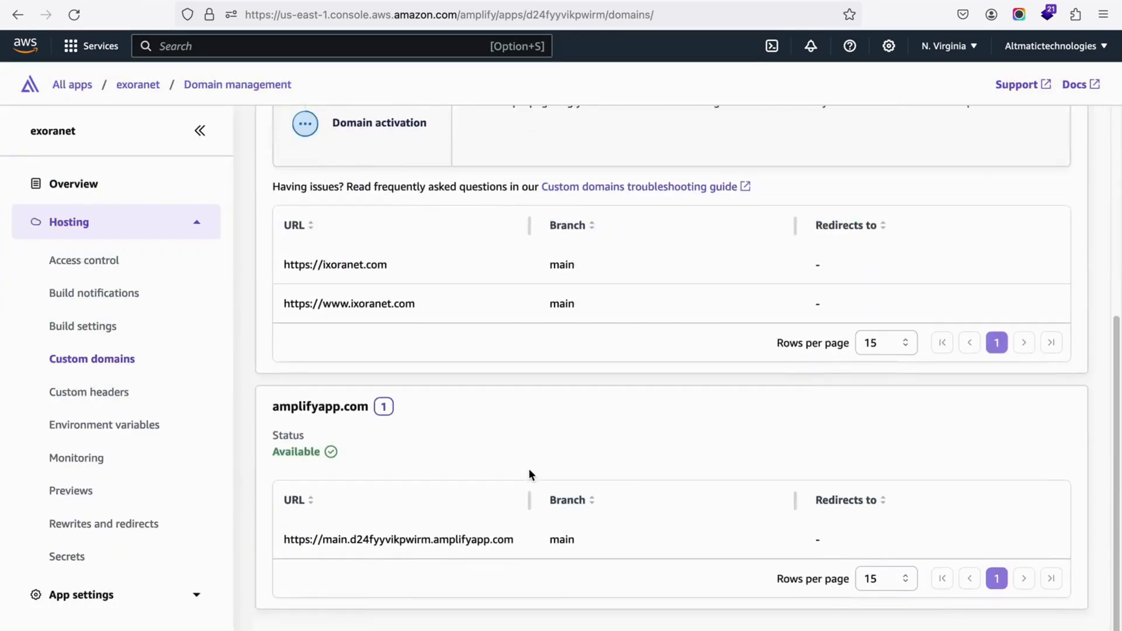
pyautogui.scroll(3, 529, 471)
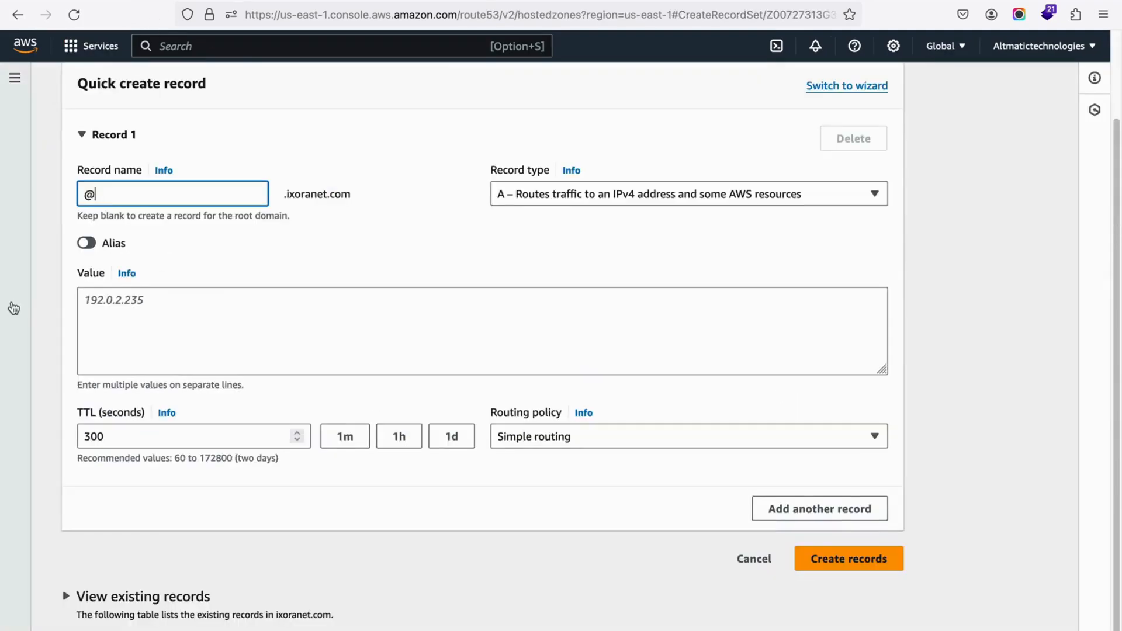
# Step: Switch to Route 53, leave the unfinished record form for the ixoranet.com hosted zone, and examine its DNS records
pyautogui.scroll(2, 115, 230)
pyautogui.click(245, 88)
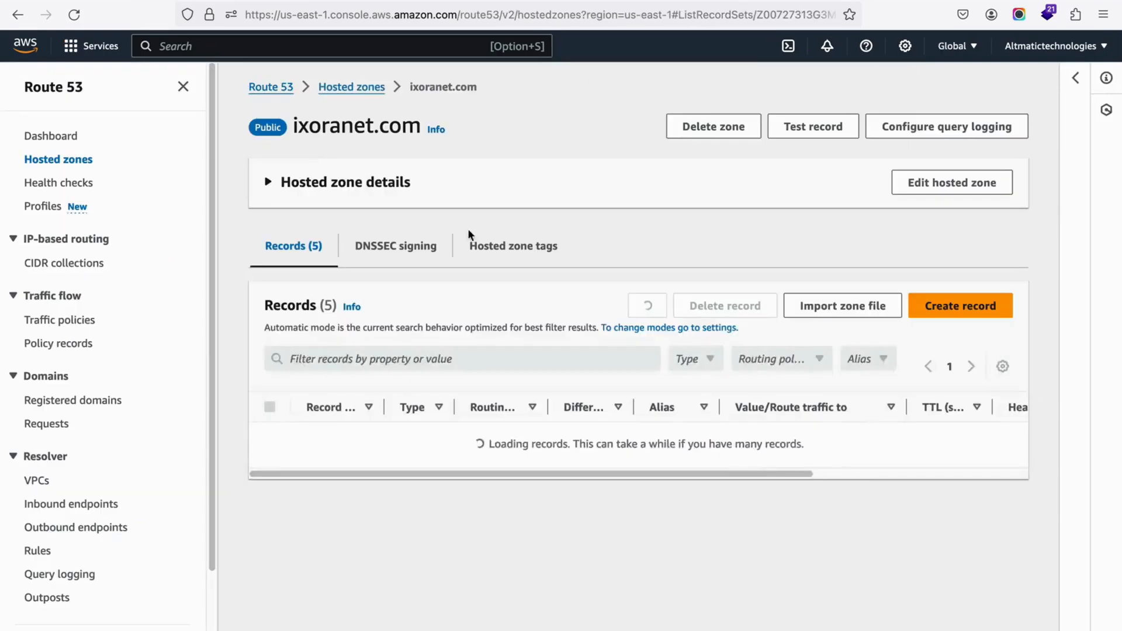
pyautogui.scroll(-1, 566, 293)
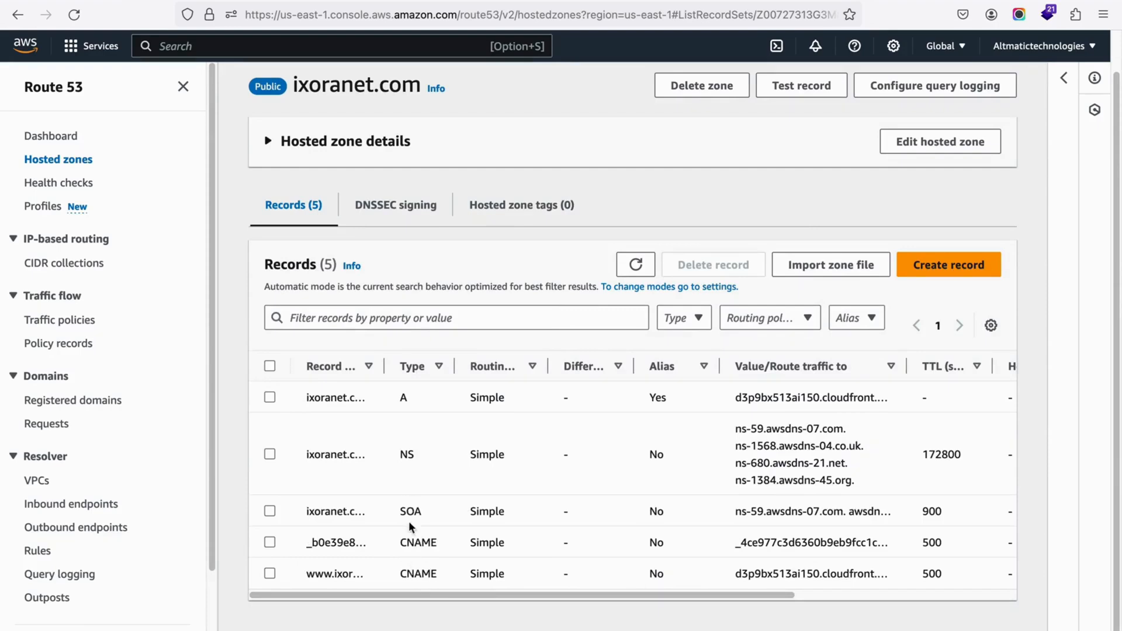
pyautogui.scroll(1, 686, 438)
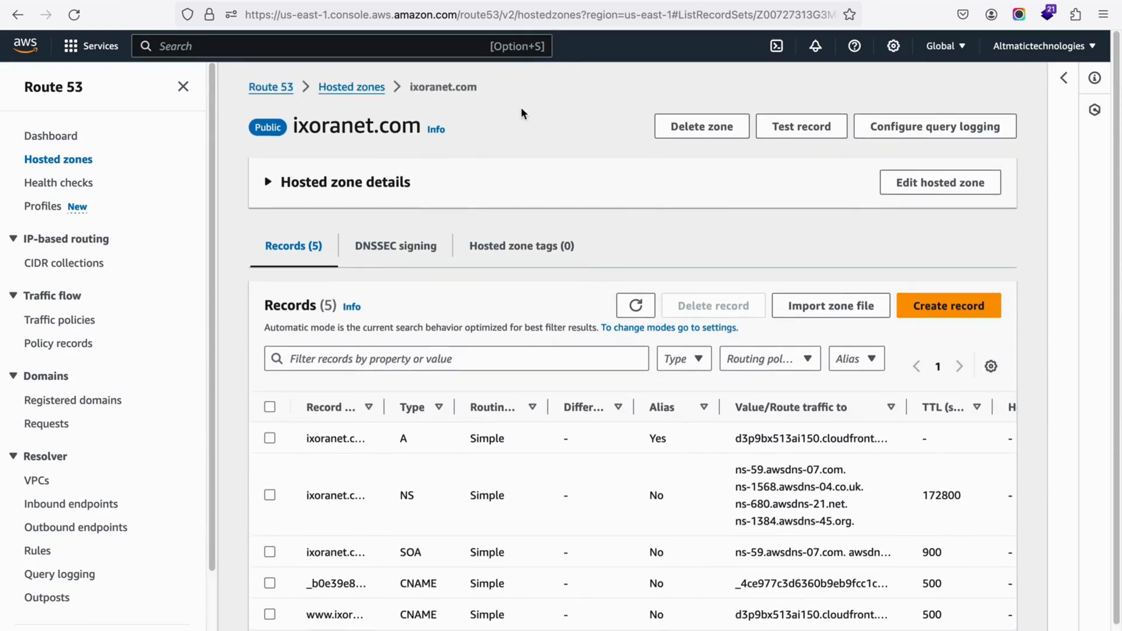
# Step: Copy the domain name ixoranet.com from the hosted zone heading and open that site in a new browser tab
pyautogui.moveTo(294, 125); pyautogui.dragTo(417, 127)
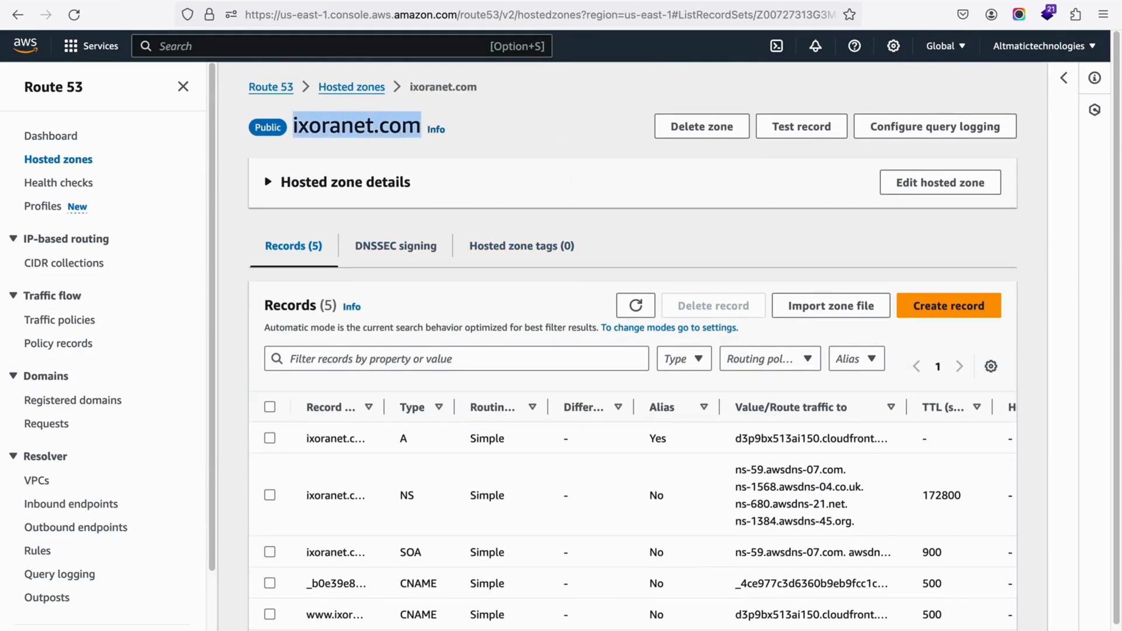
pyautogui.press('super+t')
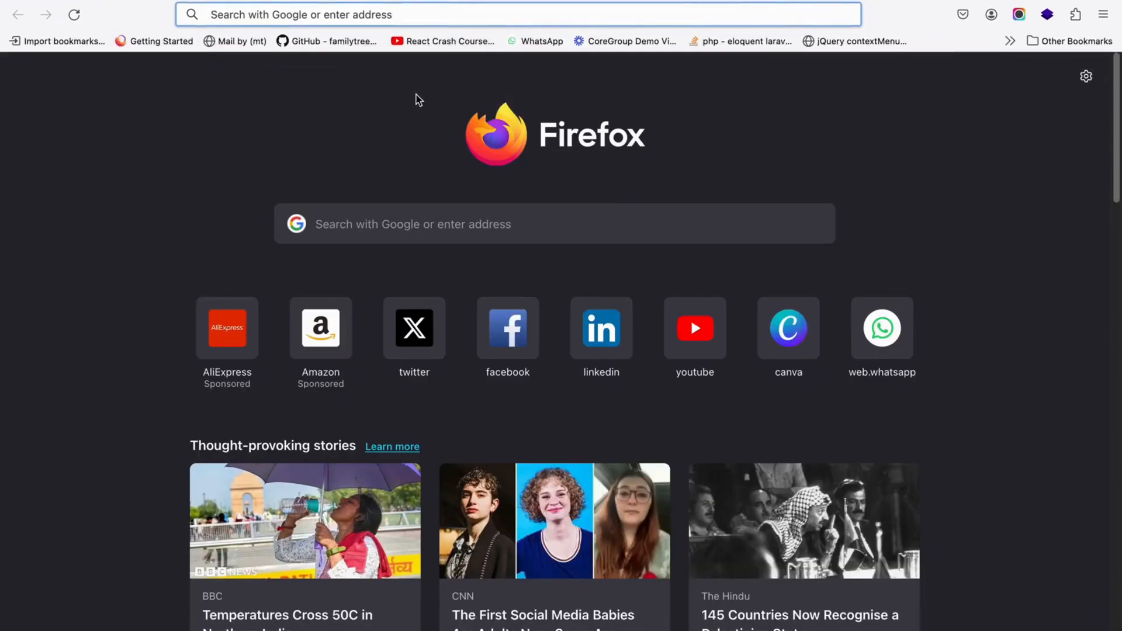
pyautogui.click(416, 11)
pyautogui.press('super+v')
pyautogui.write(']')
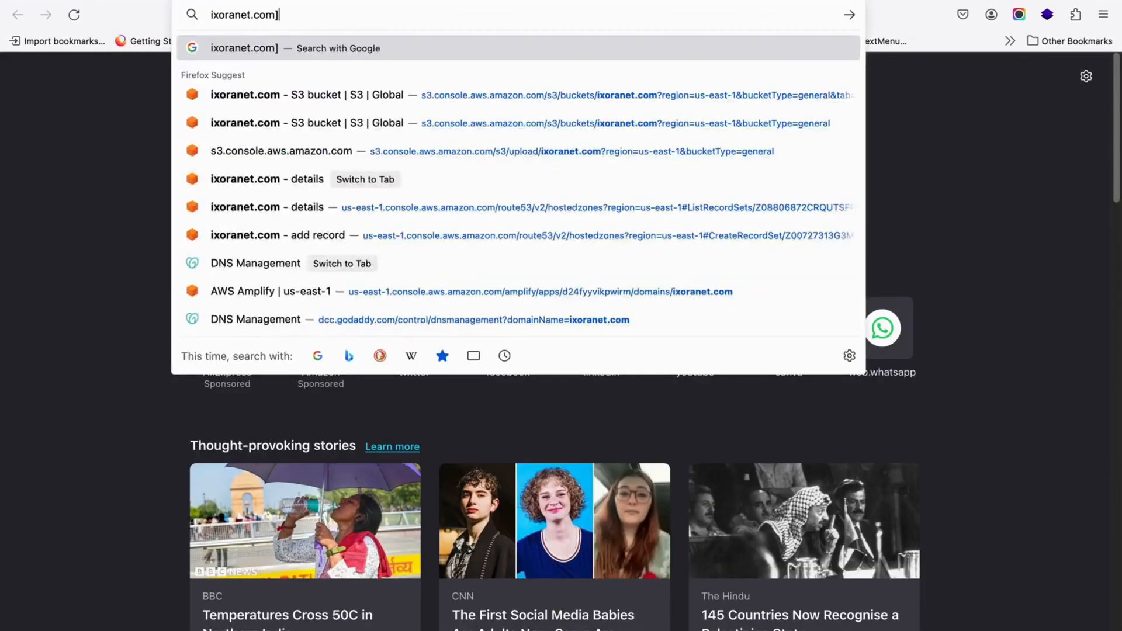
pyautogui.press('BackSpace')
pyautogui.press('Return')
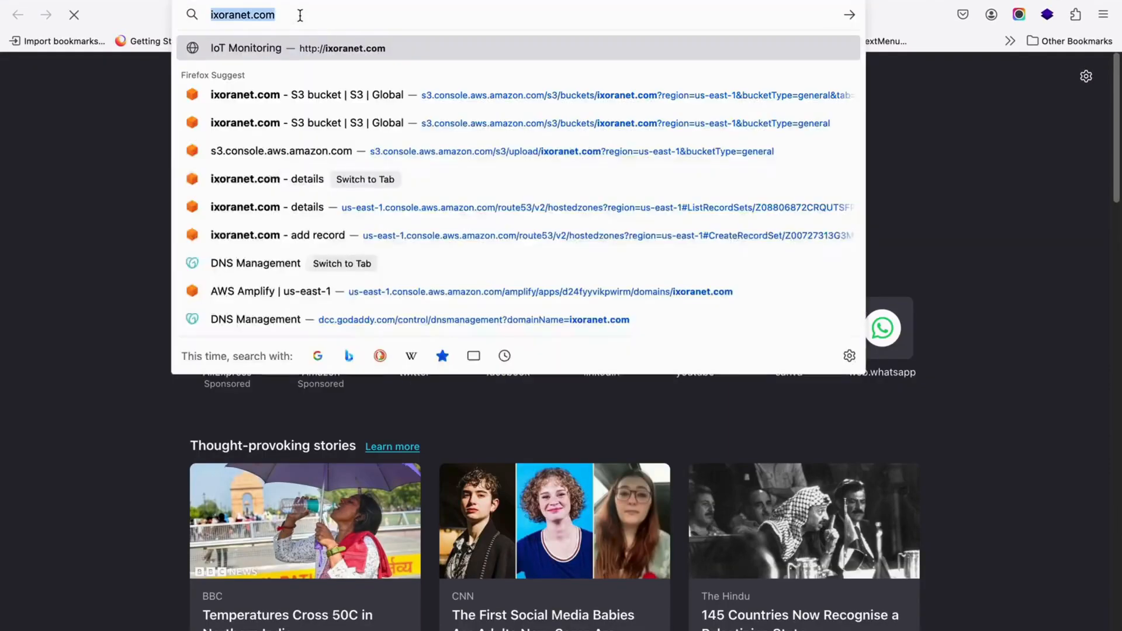
# Step: Check the full address and the home page content of the deployed site at ixoranet.com
pyautogui.click(299, 16)
pyautogui.press('Left')
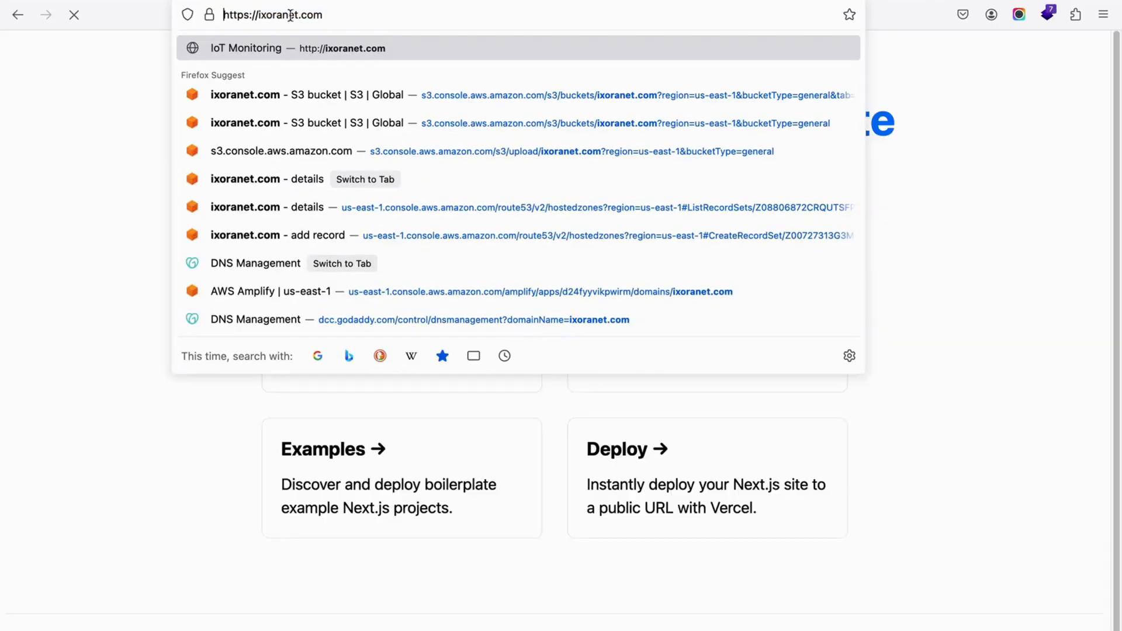
pyautogui.click(95, 293)
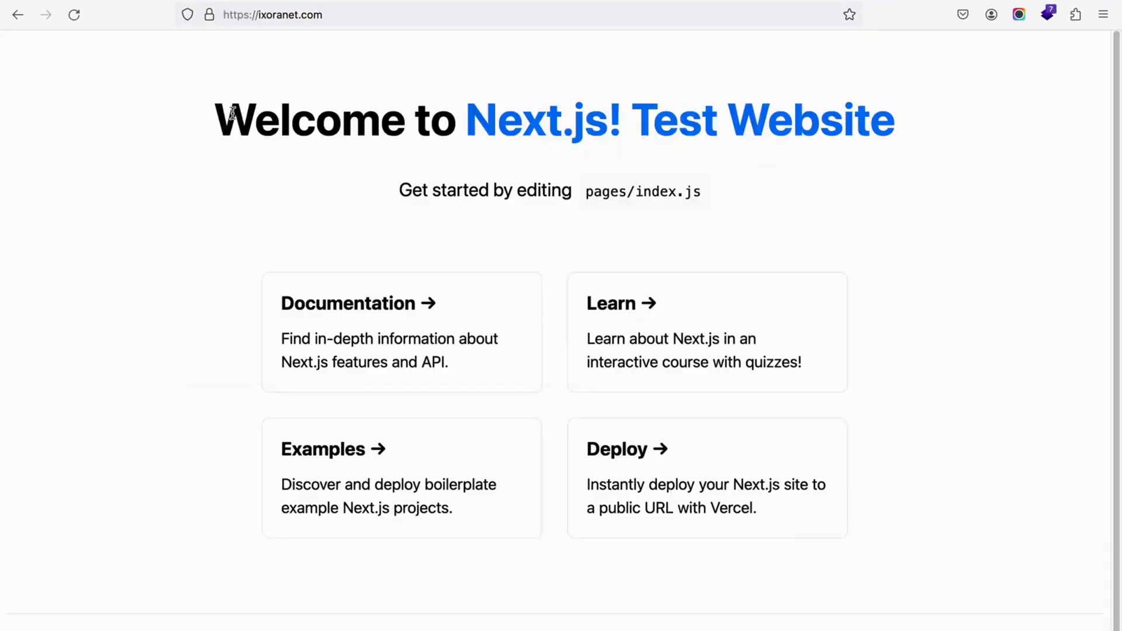
pyautogui.hotkey('ctrl', 'a')
pyautogui.click(933, 171)
pyautogui.click(260, 15)
pyautogui.click(345, 15)
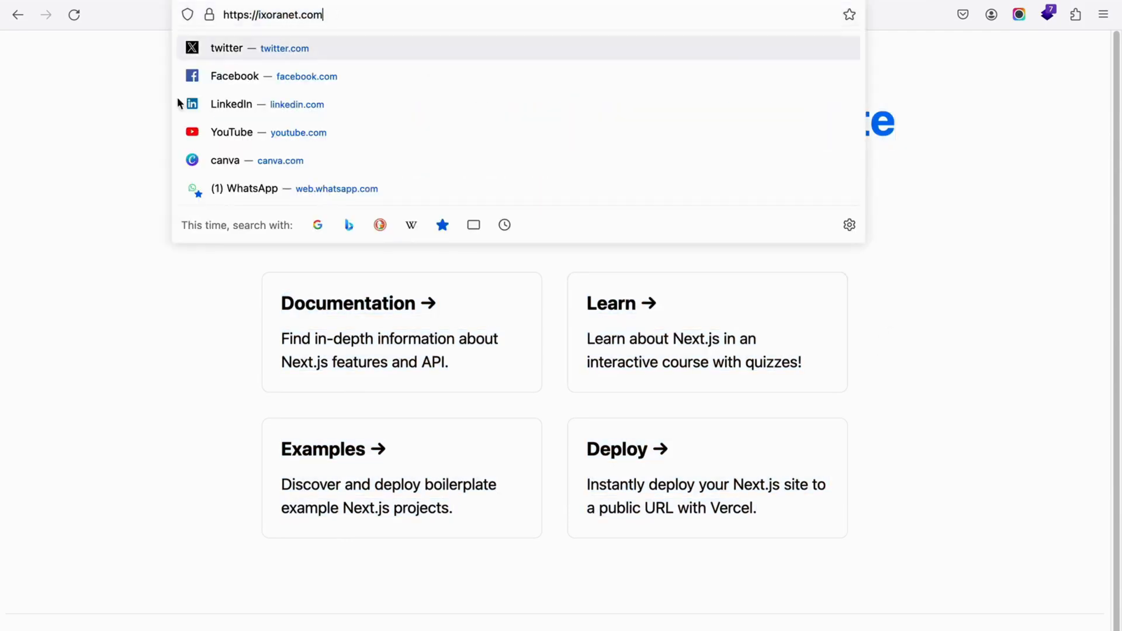
pyautogui.click(146, 300)
pyautogui.scroll(-2, 240, 290)
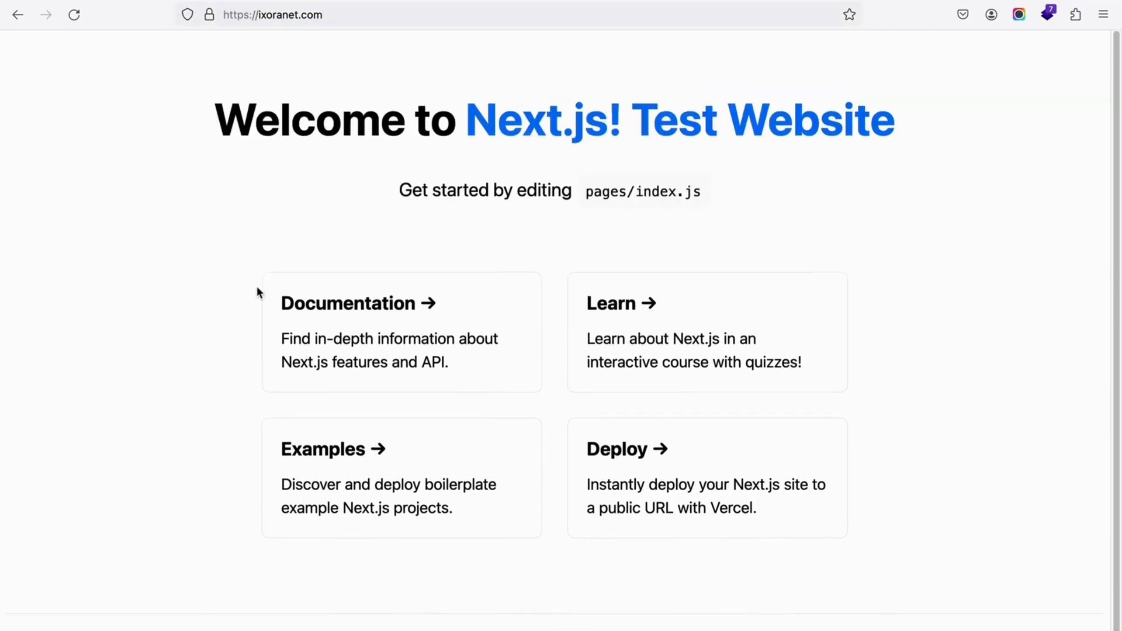